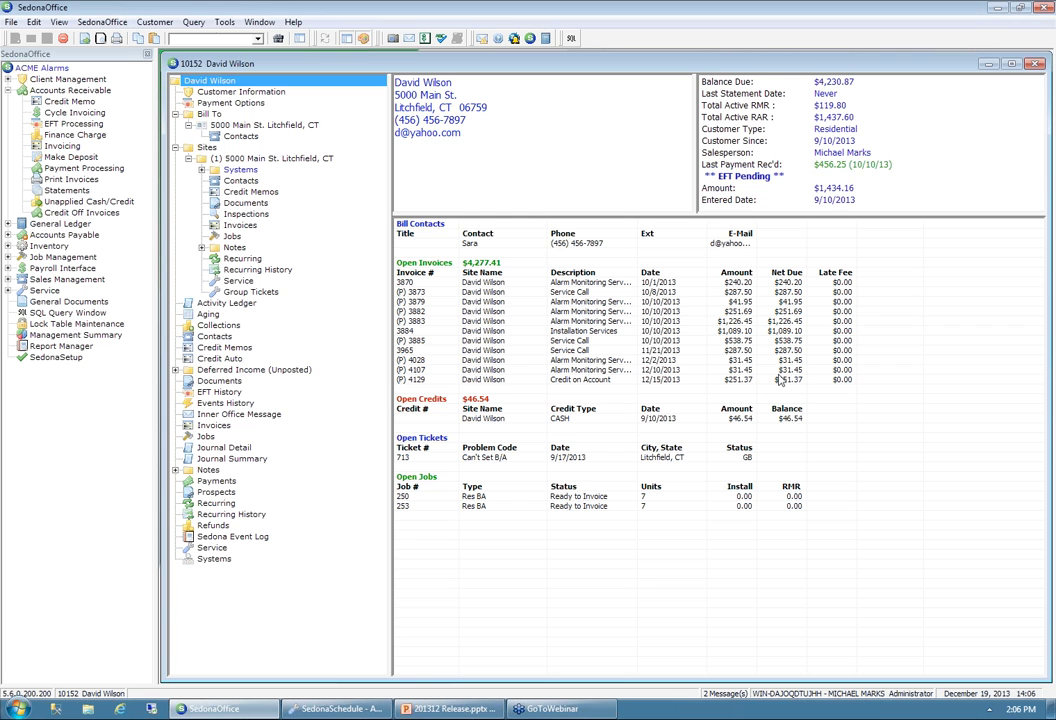
# - Review the customer's pending EFT details and the 10/8/2013 Service Call invoice marked (P), and close the invoice
pyautogui.click(768, 187)
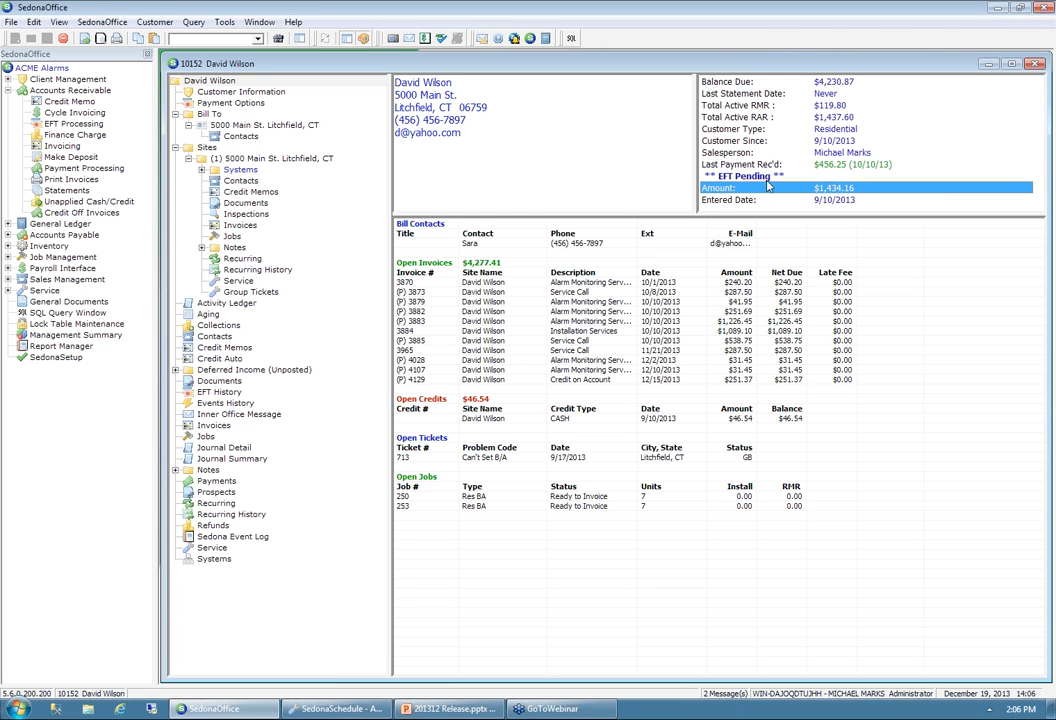
pyautogui.click(858, 202)
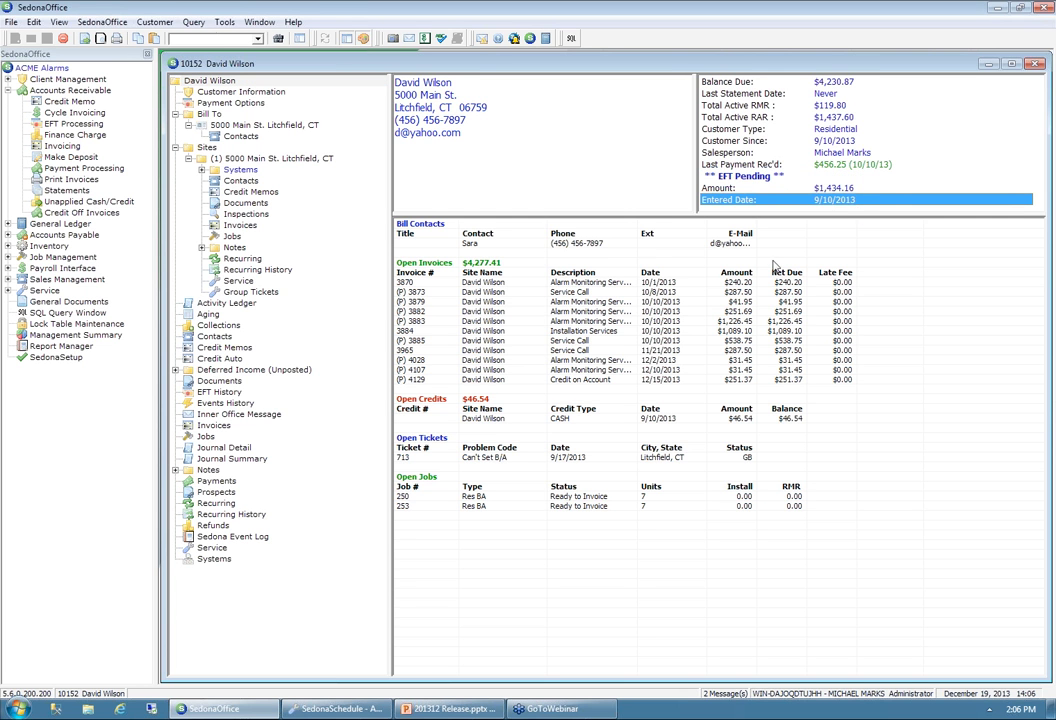
pyautogui.click(432, 292)
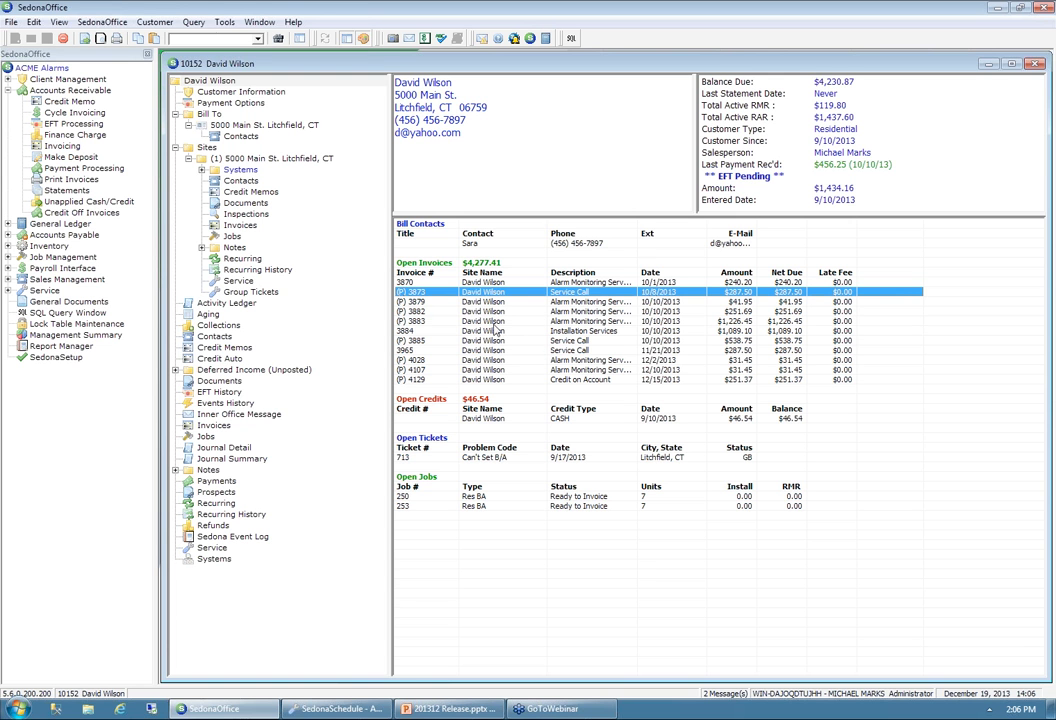
pyautogui.doubleClick(437, 293)
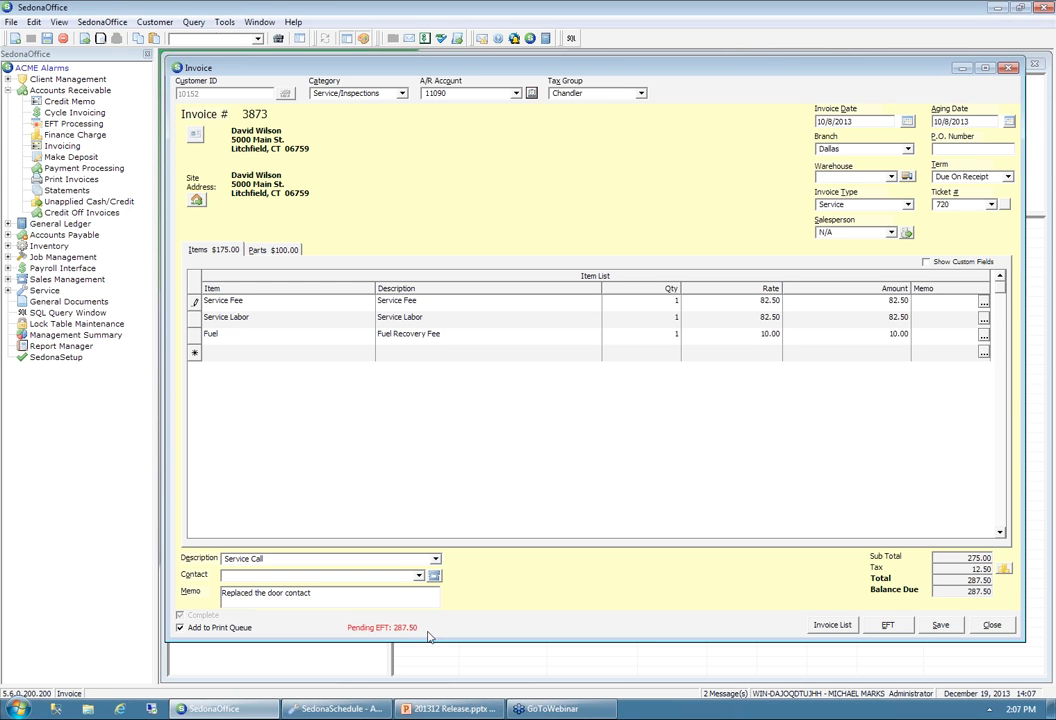
pyautogui.click(1010, 69)
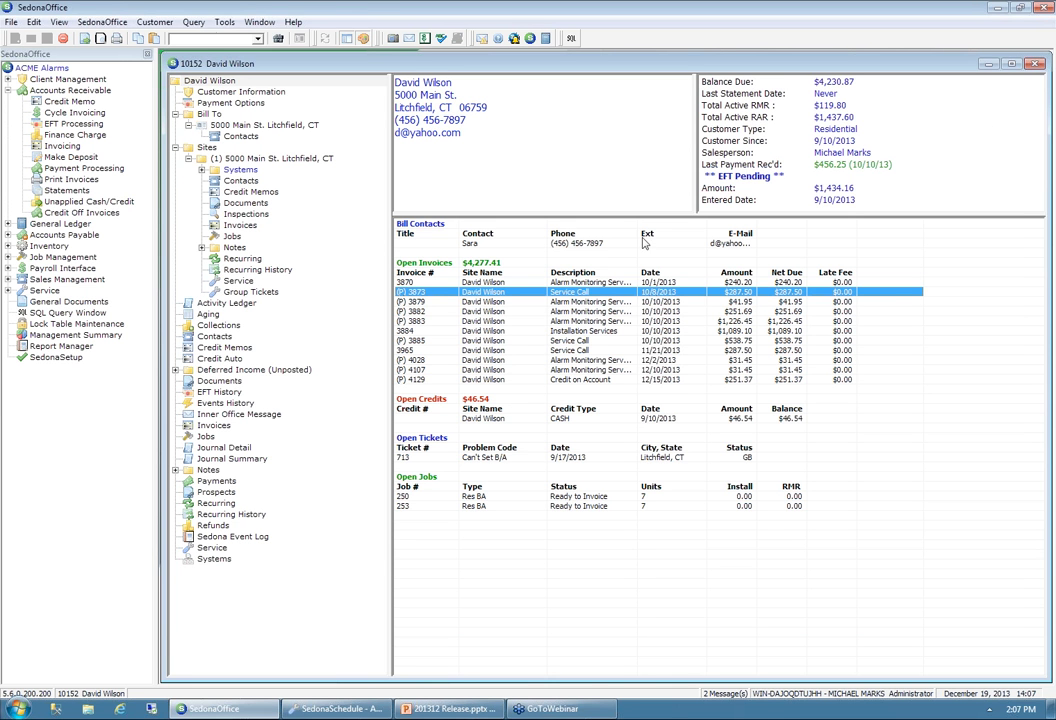
# - View the equipment list of the customer's first burglar alarm system and close the customer record
pyautogui.click(201, 169)
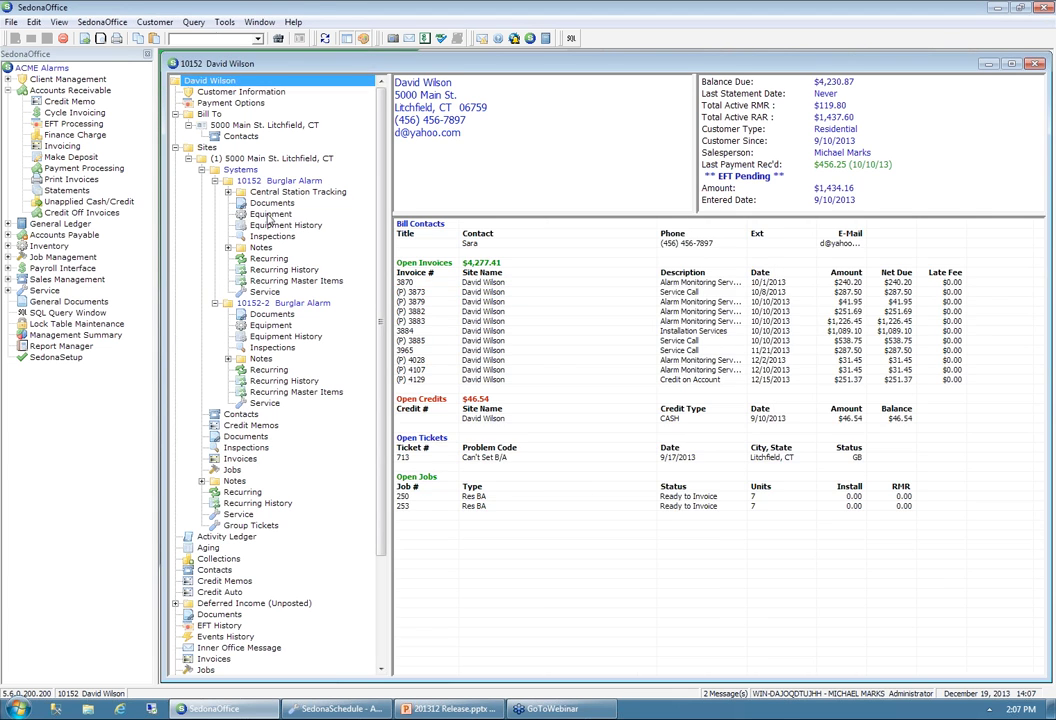
pyautogui.click(272, 214)
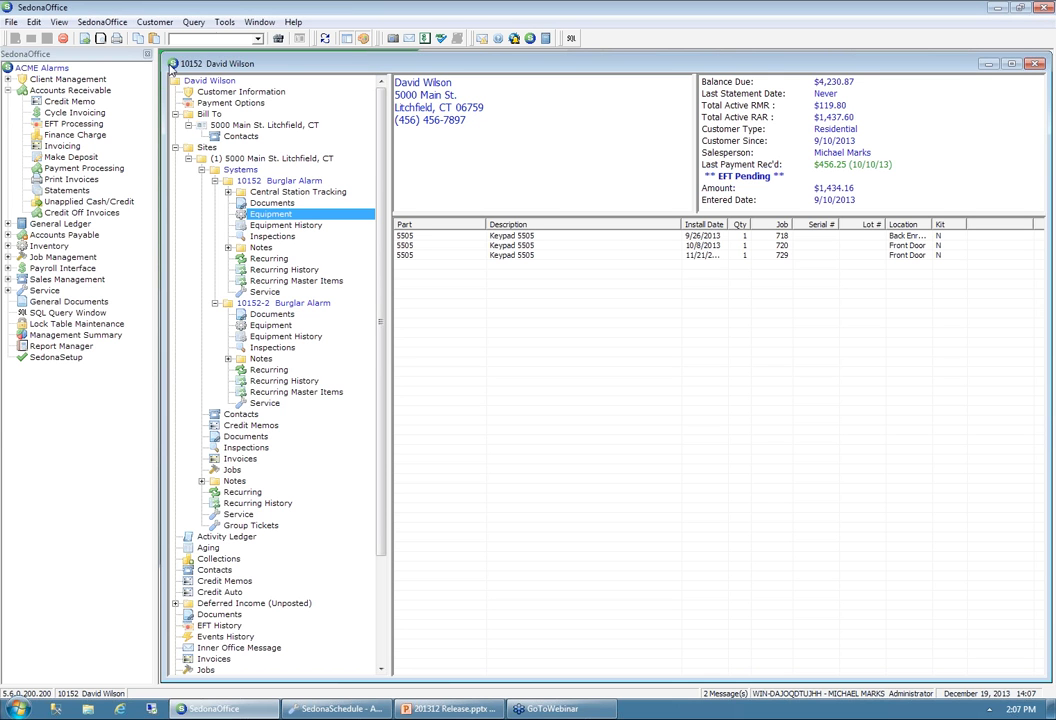
pyautogui.doubleClick(172, 64)
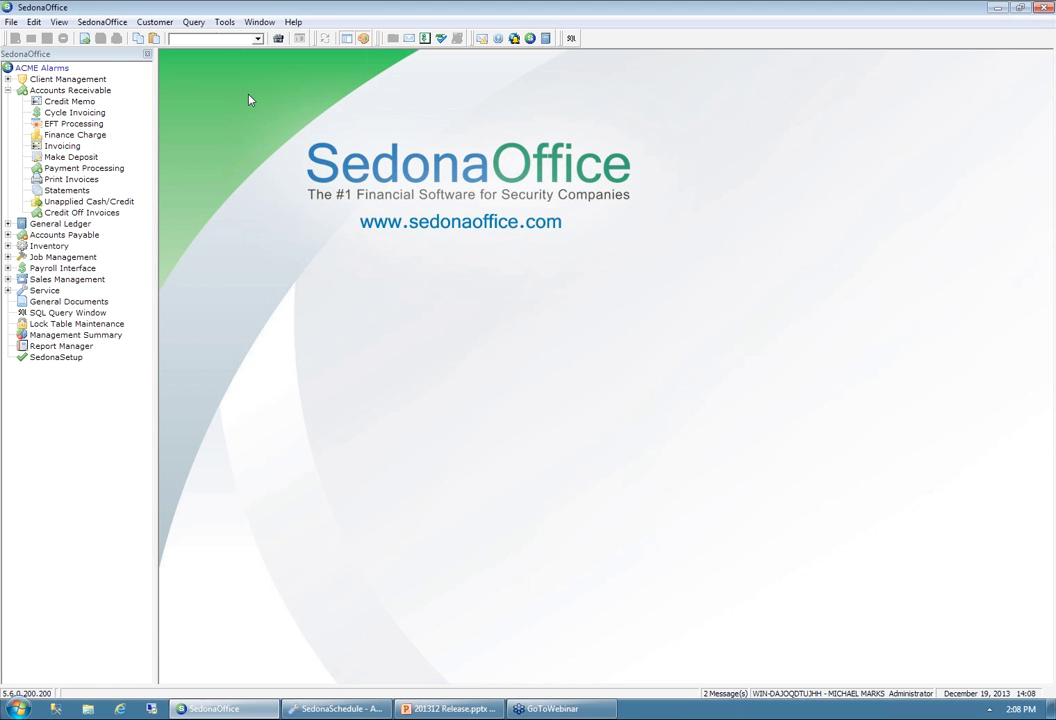
# - Switch to SedonaSchedule and show the All display group for December 19, 2013 only
pyautogui.click(996, 9)
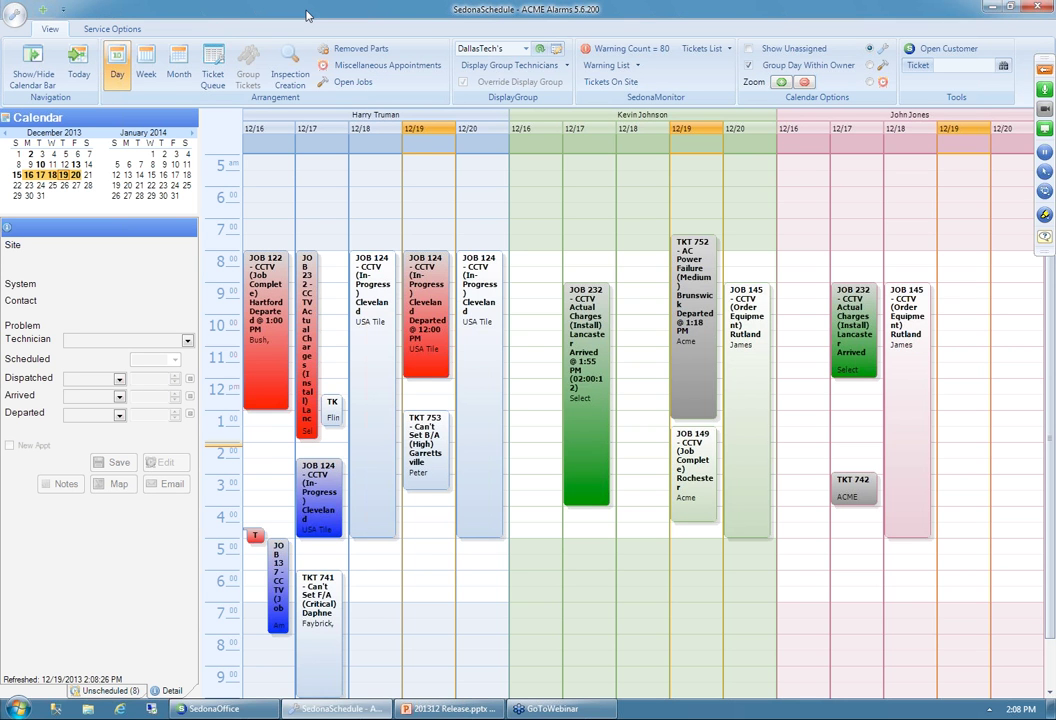
pyautogui.moveTo(307, 14); pyautogui.dragTo(383, 65)
pyautogui.doubleClick(383, 65)
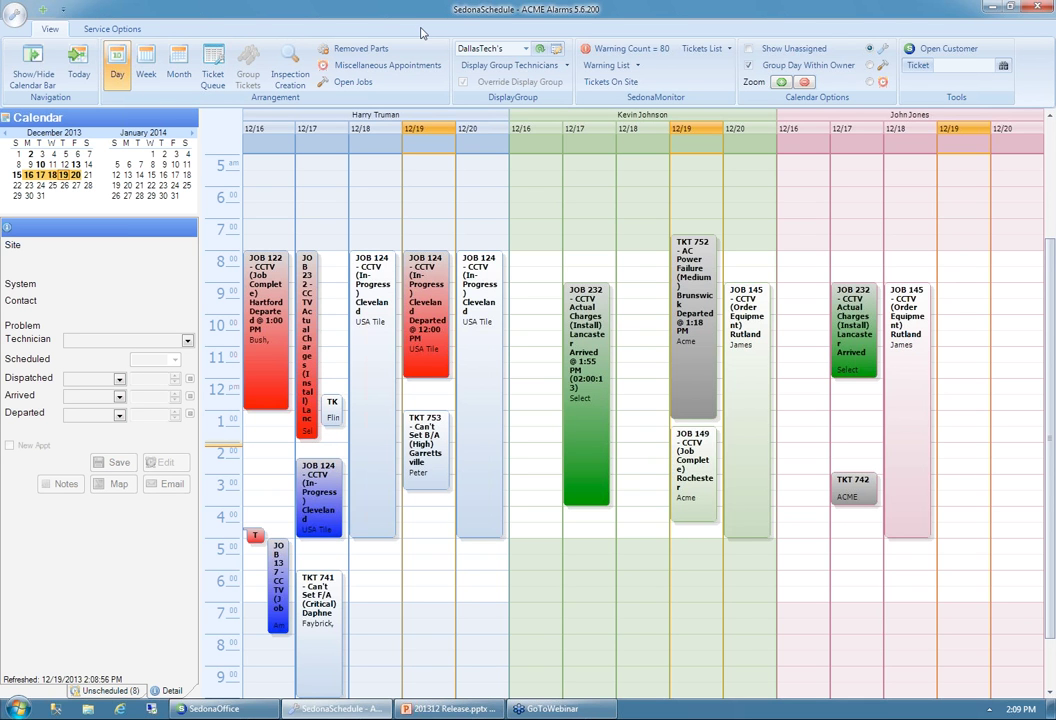
pyautogui.click(525, 49)
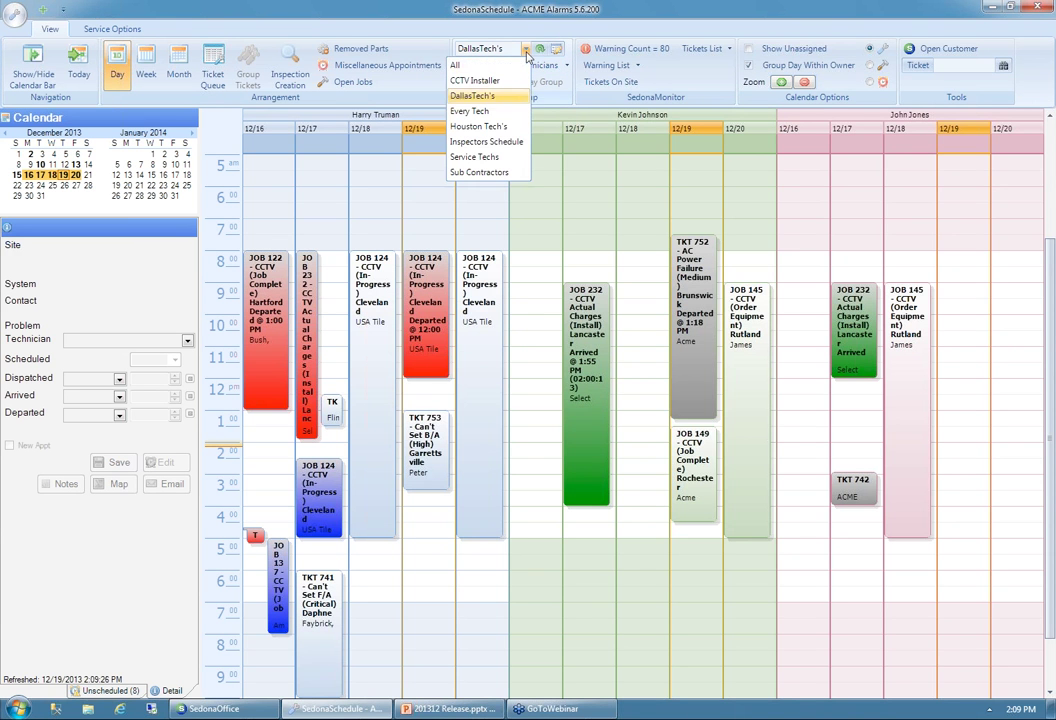
pyautogui.click(466, 65)
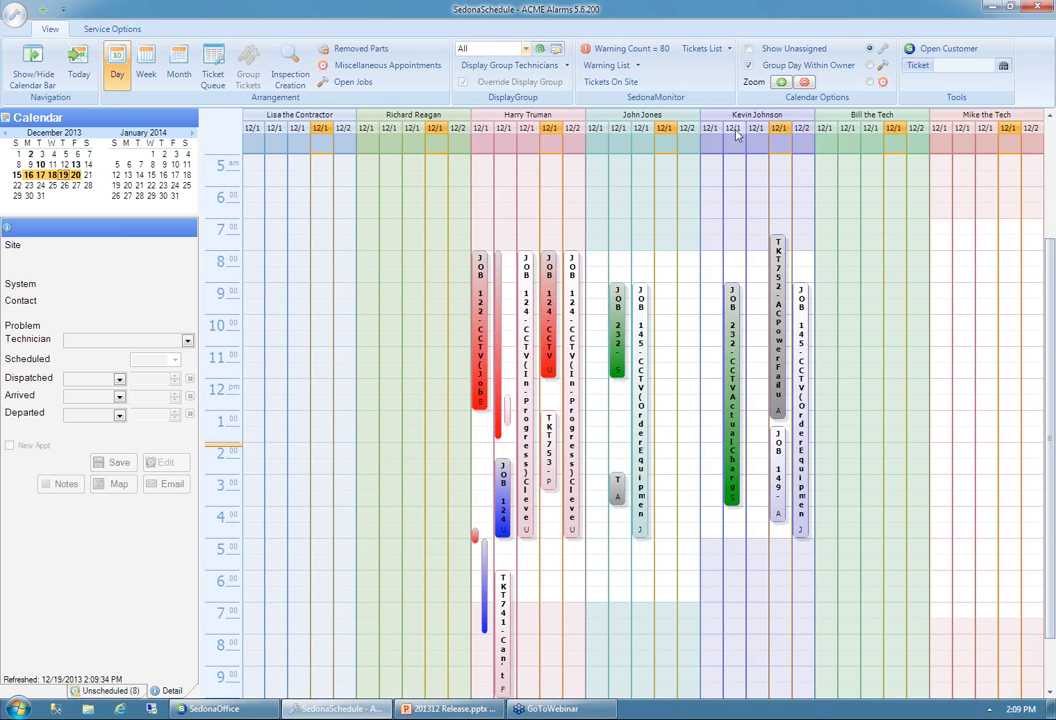
pyautogui.click(63, 175)
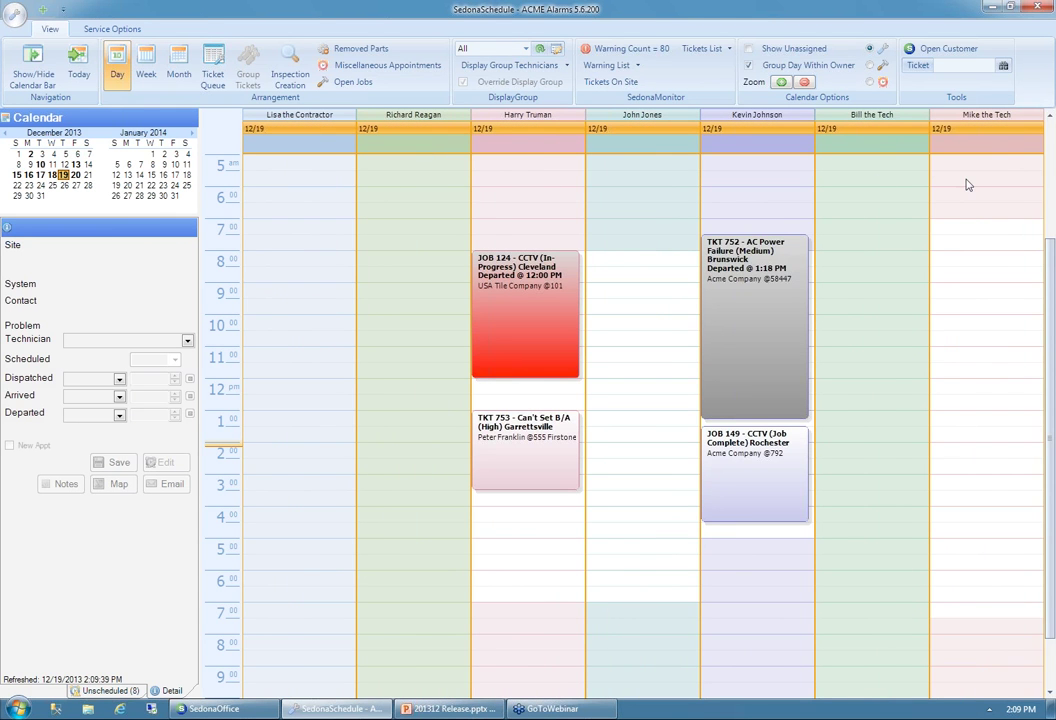
# - Start a new display group with the code and description Installers
pyautogui.click(556, 50)
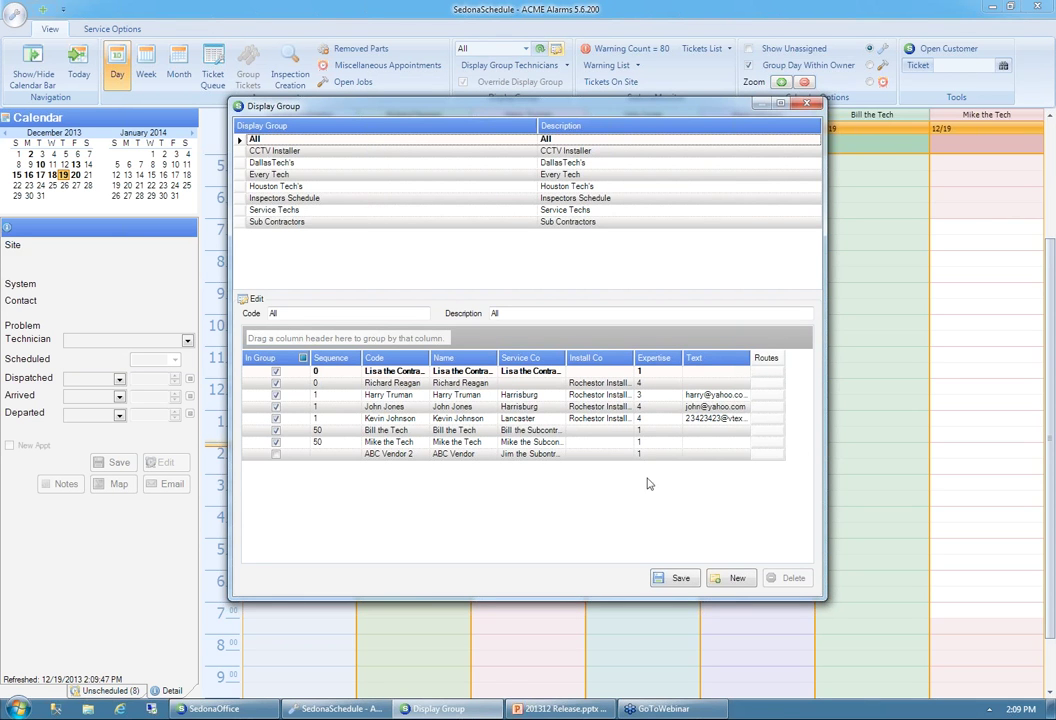
pyautogui.click(738, 579)
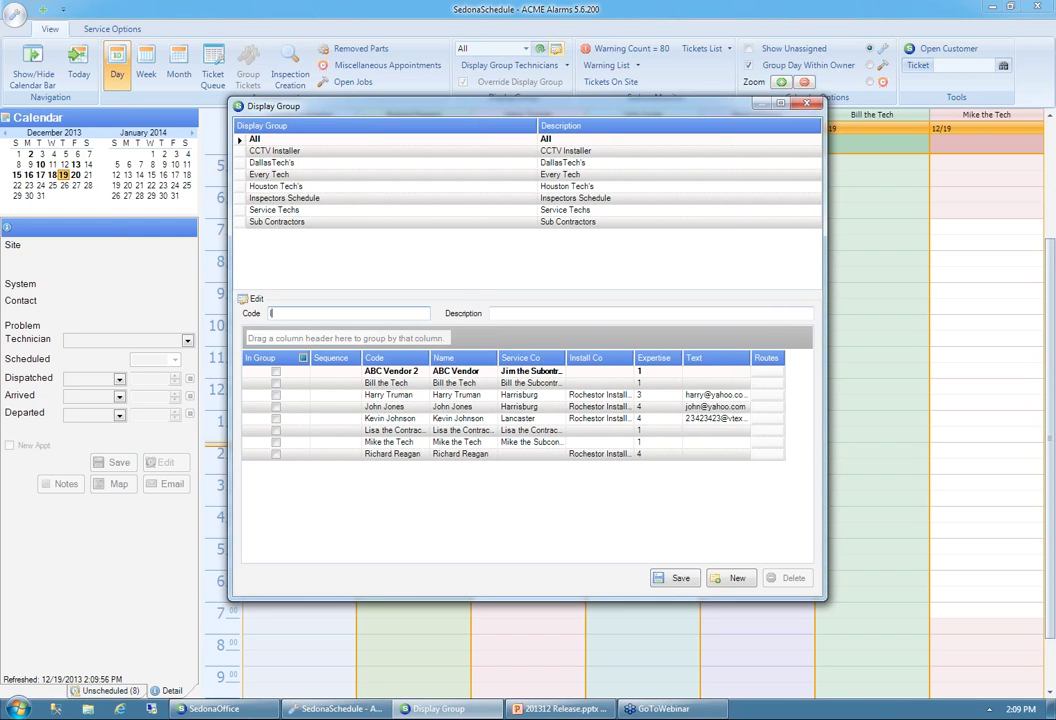
pyautogui.write('Installers')
pyautogui.press('Tab')
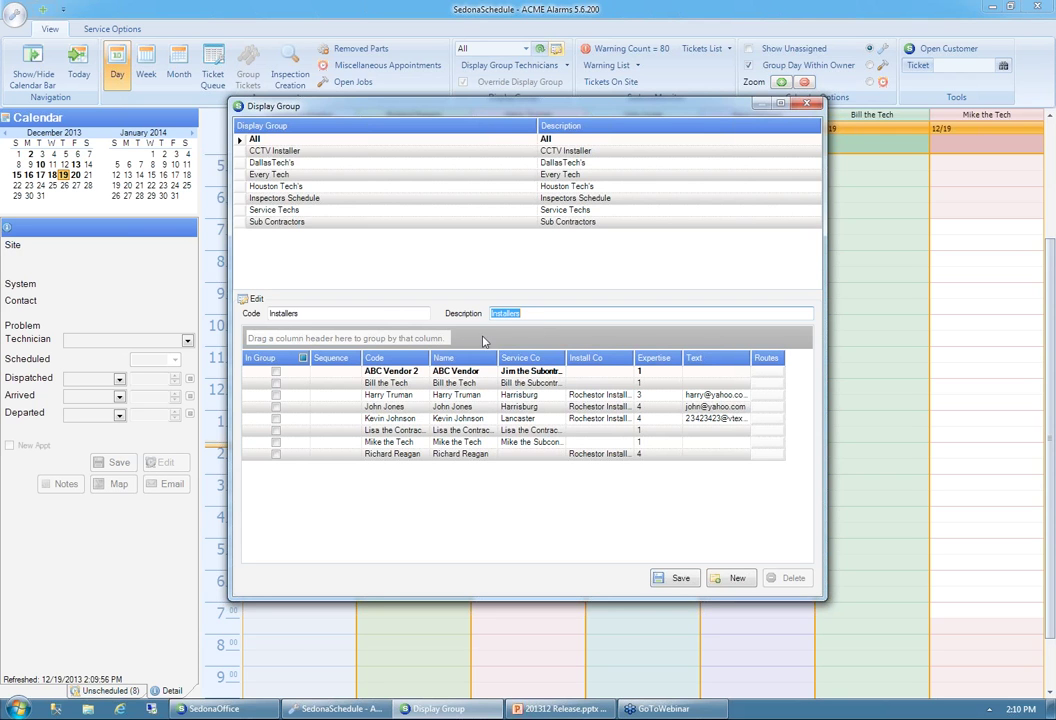
# - Add the technicians in the third to seventh rows to the Installers group, save it and close the display group setup
pyautogui.click(276, 396)
pyautogui.click(276, 406)
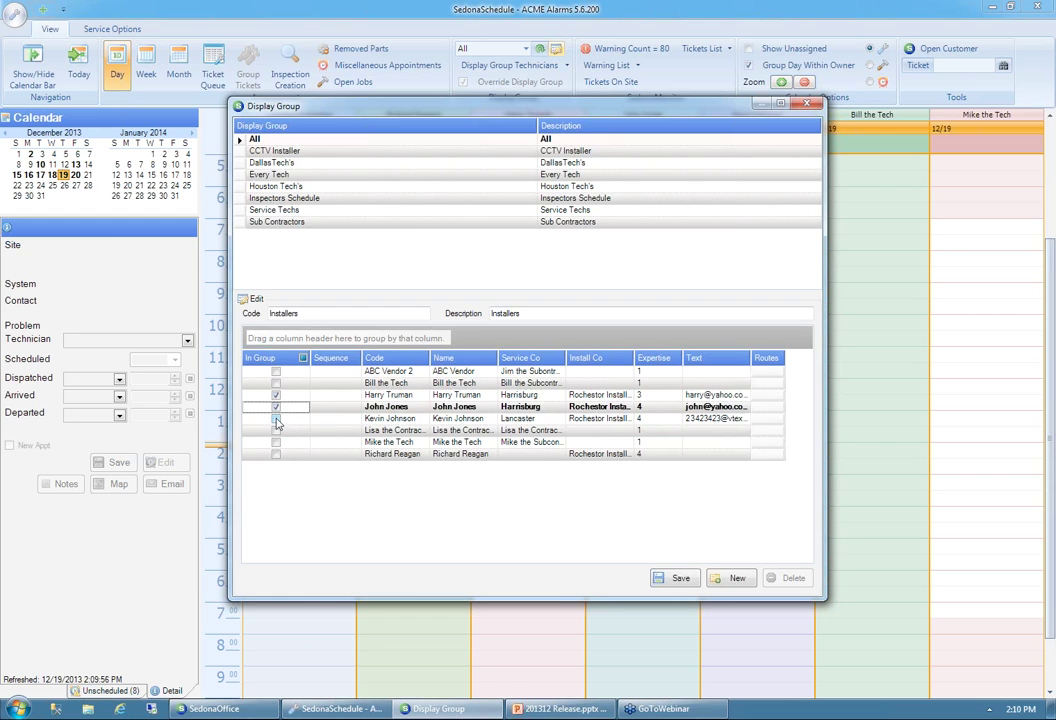
pyautogui.click(672, 578)
pyautogui.click(810, 104)
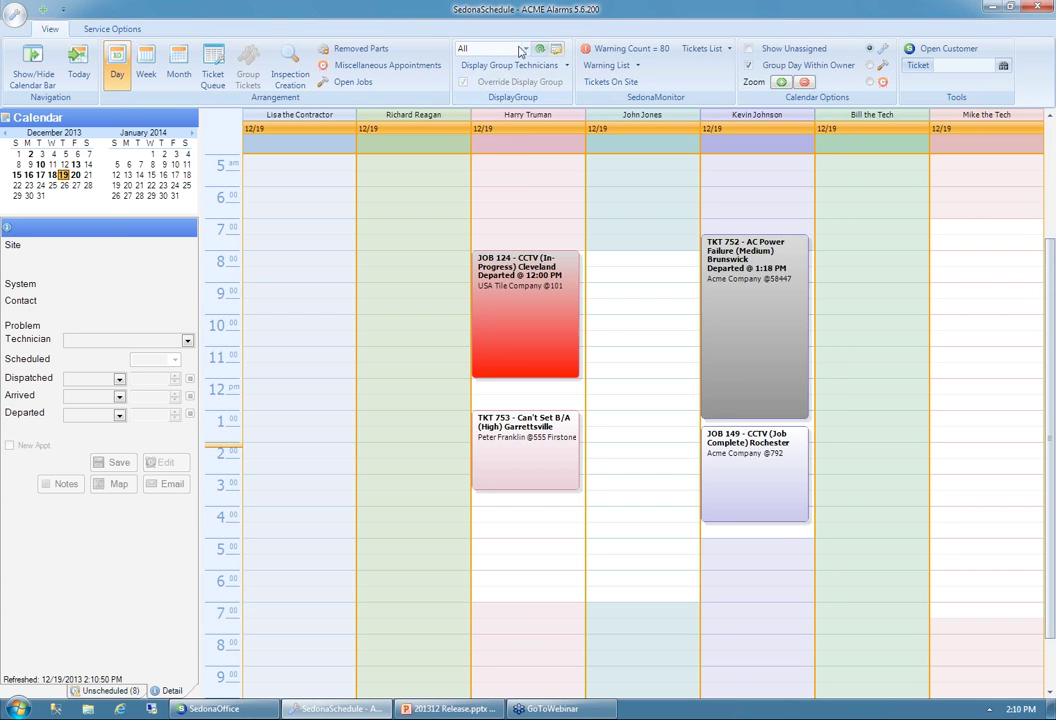
# - Show the Installers display group on the schedule
pyautogui.click(525, 50)
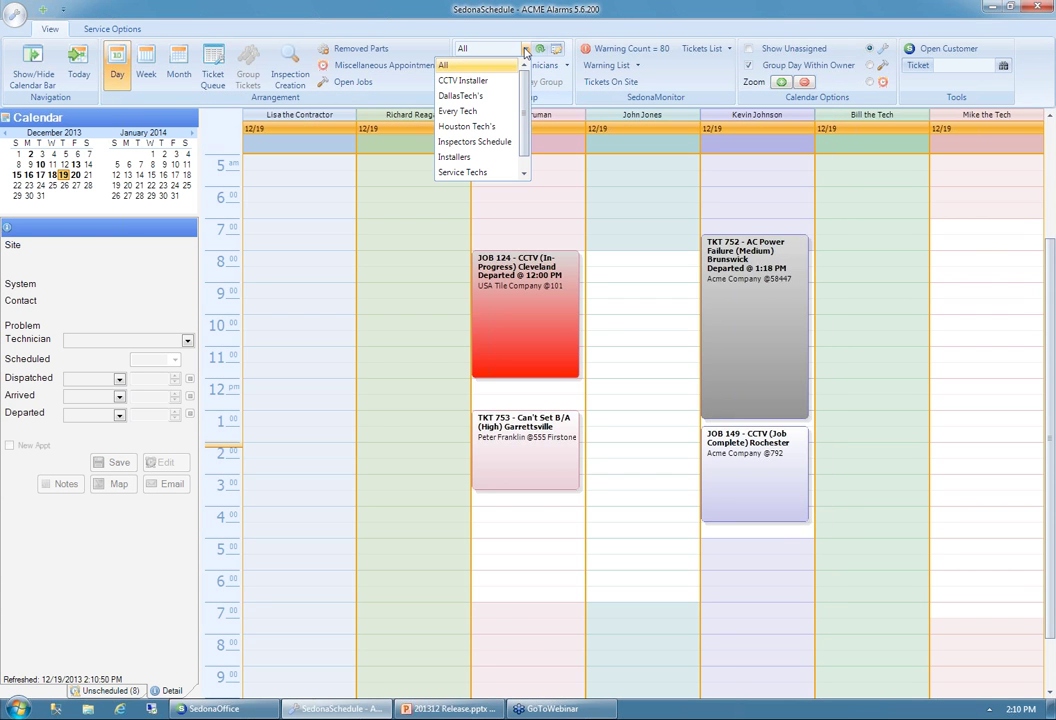
pyautogui.click(487, 160)
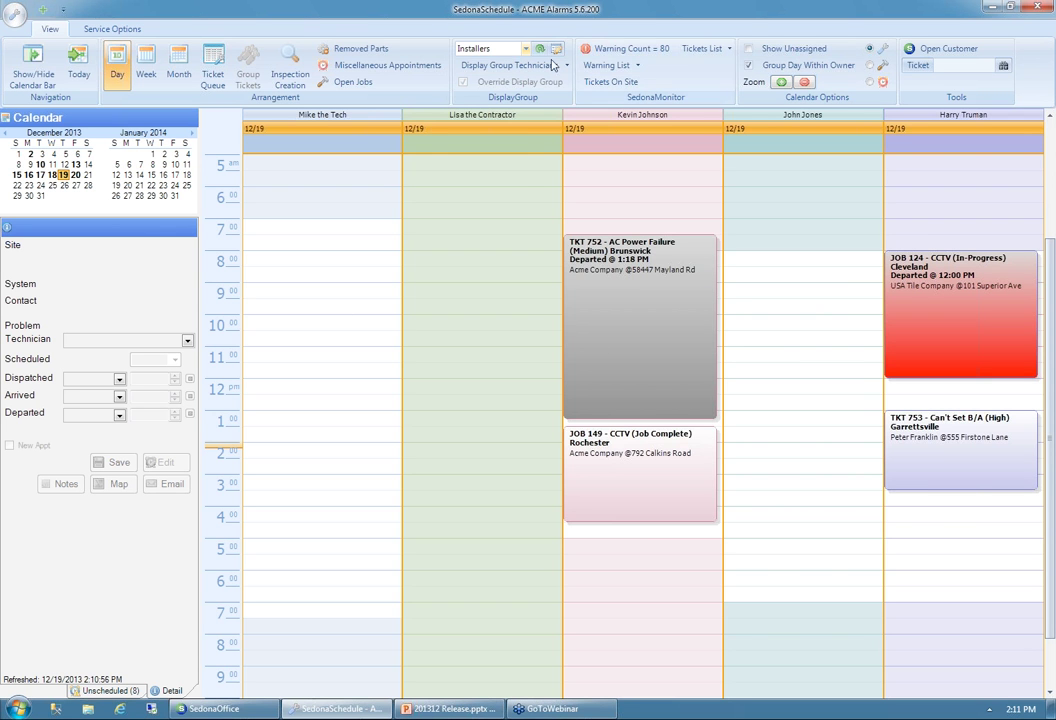
# - Switch the schedule to the DallasTech's display group and show the unassigned column
pyautogui.click(456, 51)
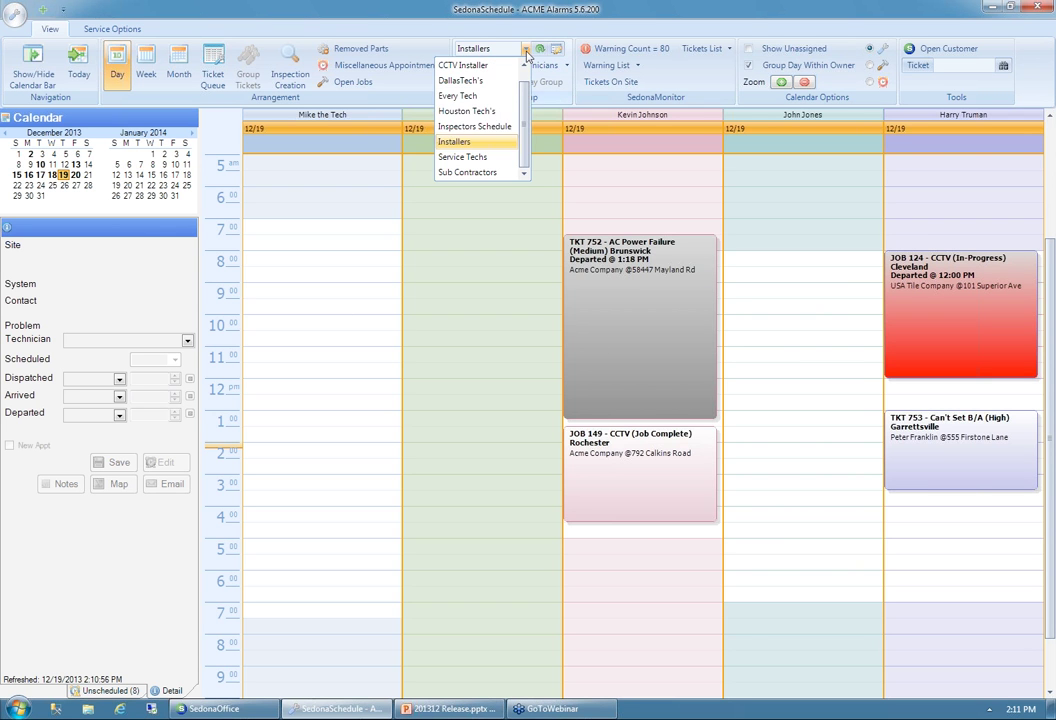
pyautogui.click(470, 81)
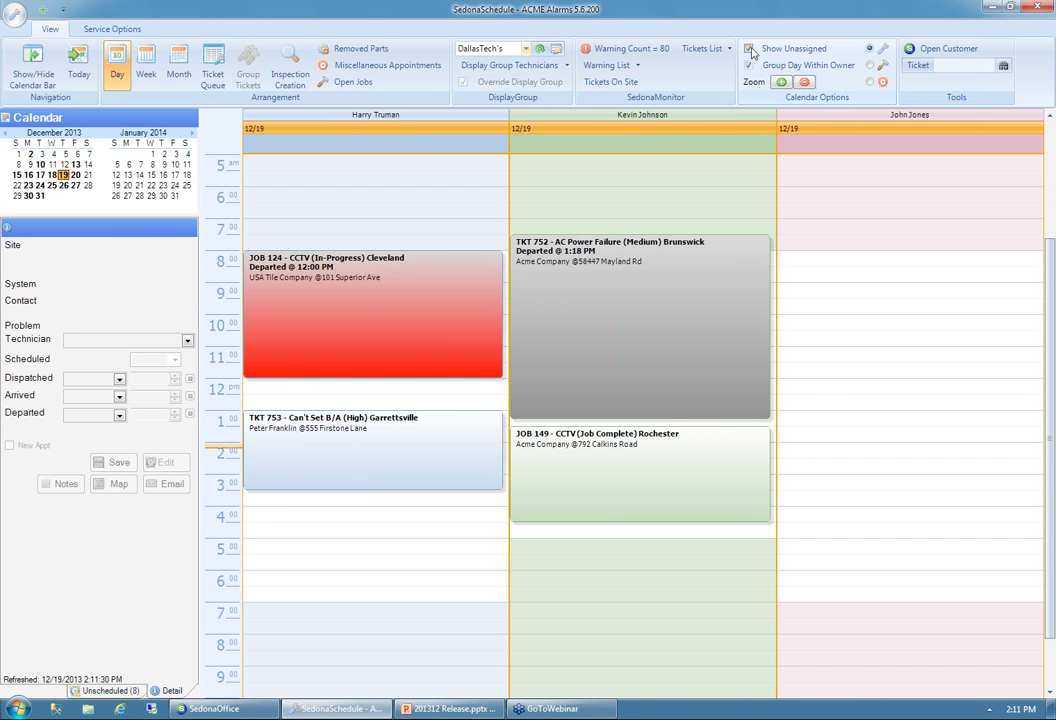
pyautogui.click(750, 49)
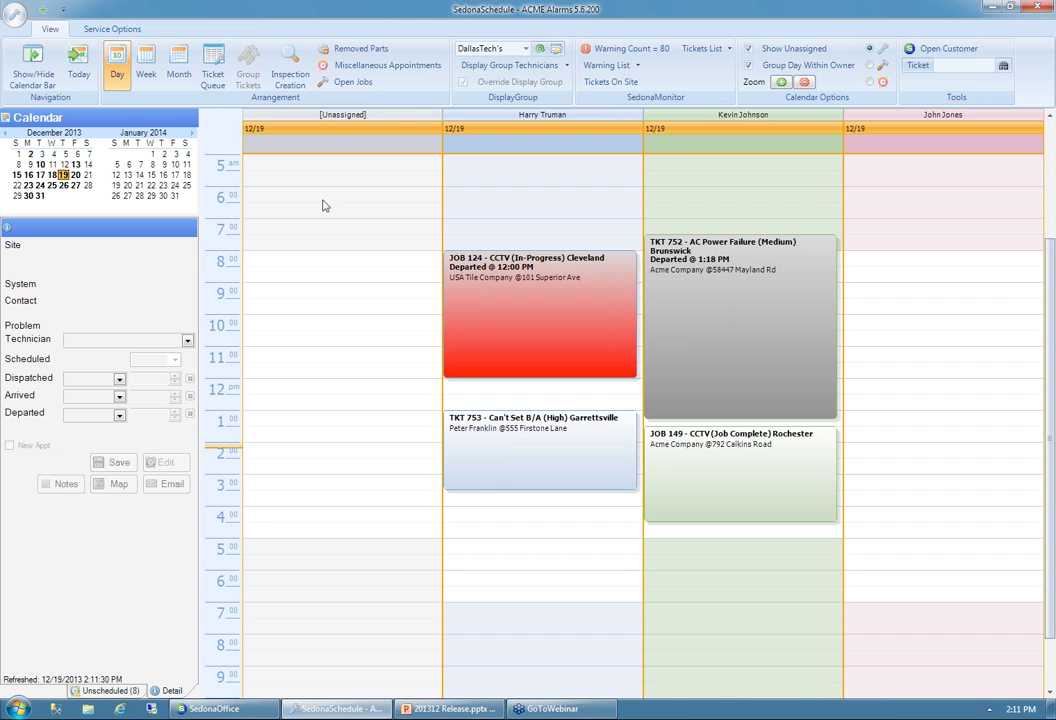
# - Move the 1:00 PM Can't Set B/A ticket to the unassigned column and back to its original technician
pyautogui.click(530, 461)
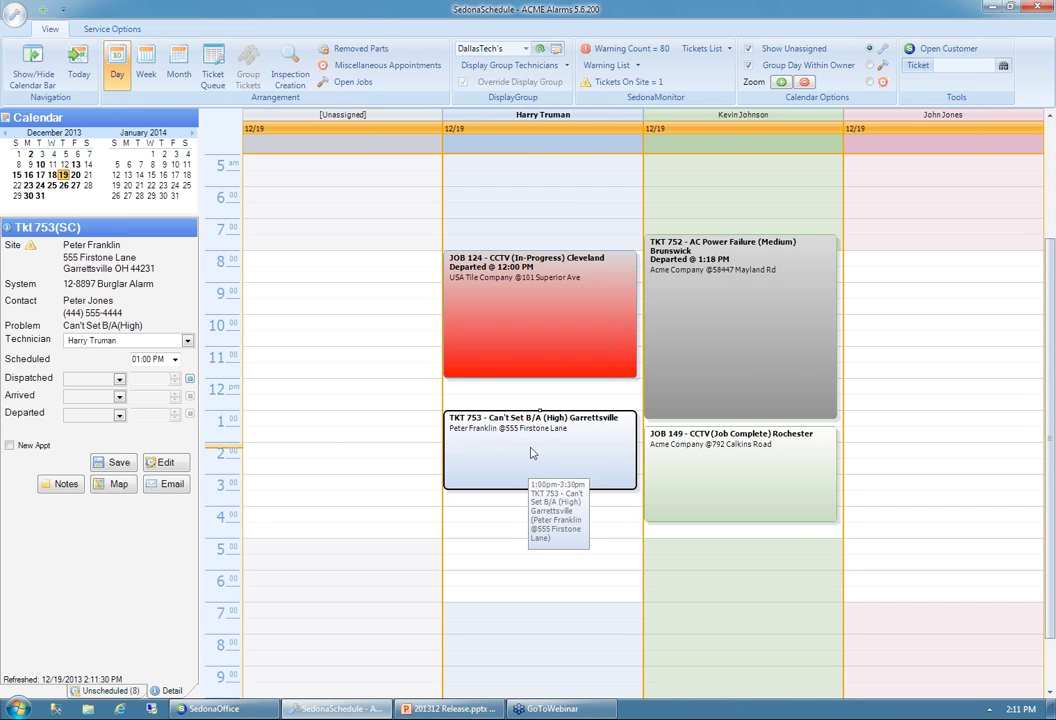
pyautogui.moveTo(530, 461); pyautogui.dragTo(401, 448)
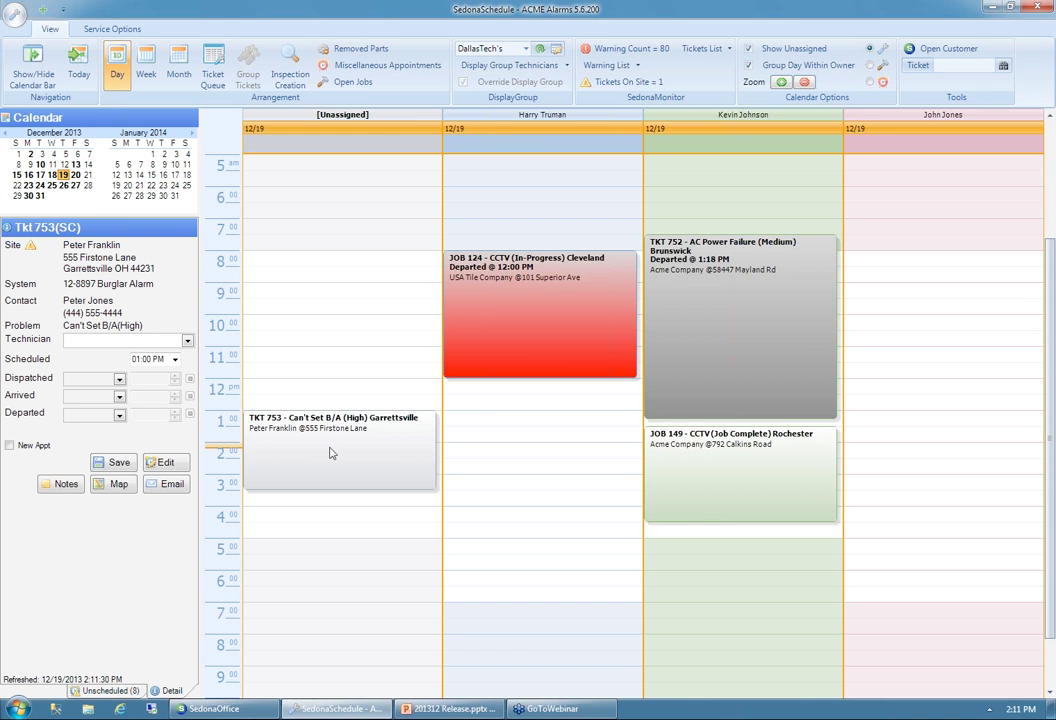
pyautogui.moveTo(325, 468); pyautogui.dragTo(498, 467)
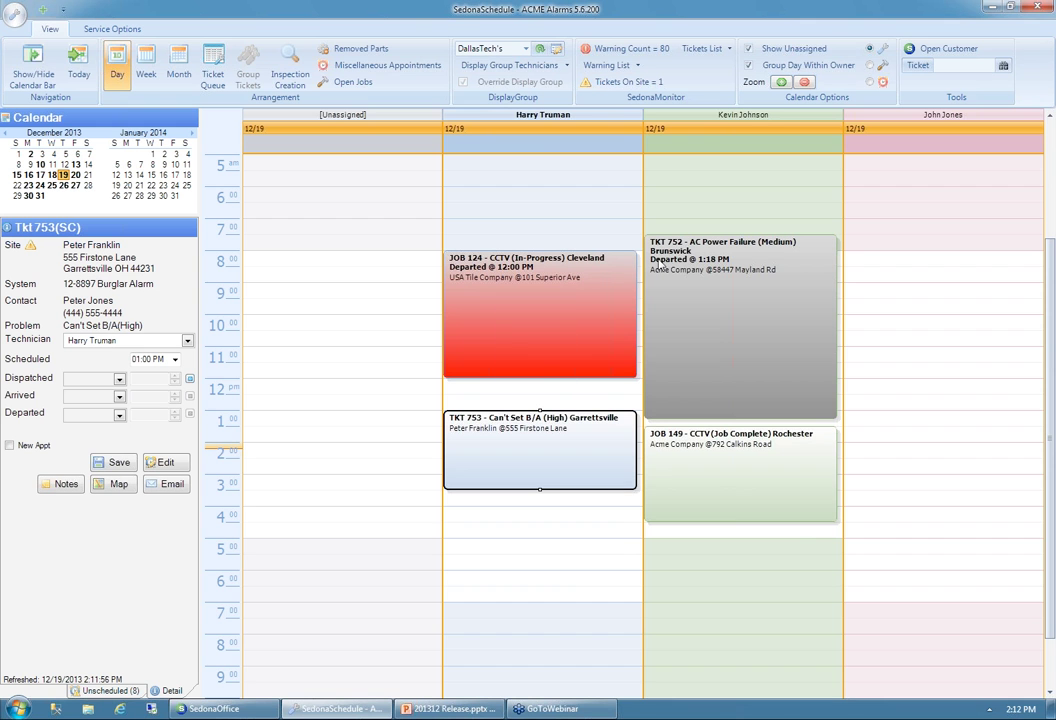
# - Open the 8:00 AM Cleveland CCTV job from the schedule and view its sales summary in SedonaOffice
pyautogui.moveTo(660, 265)
pyautogui.moveTo(460, 426)
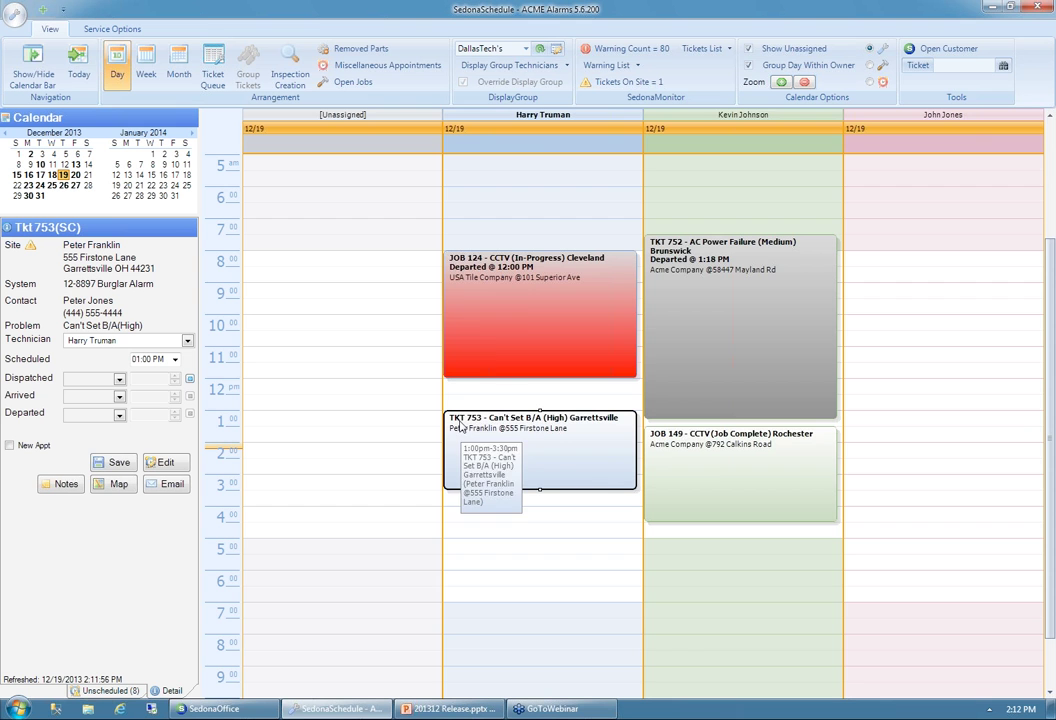
pyautogui.moveTo(463, 266)
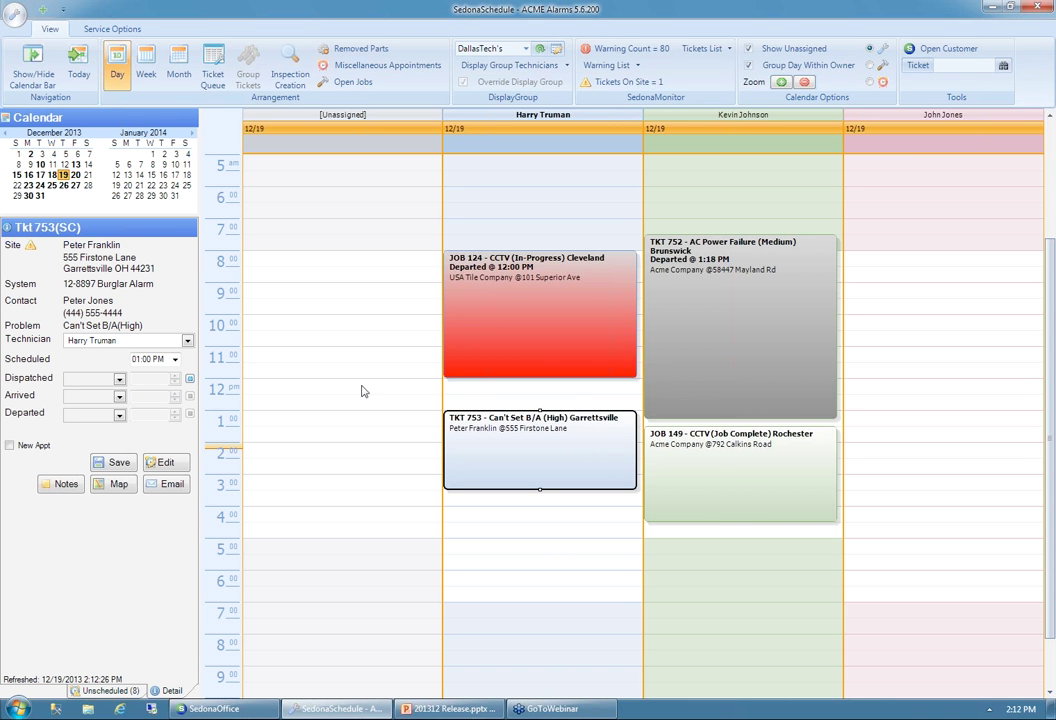
pyautogui.click(527, 304)
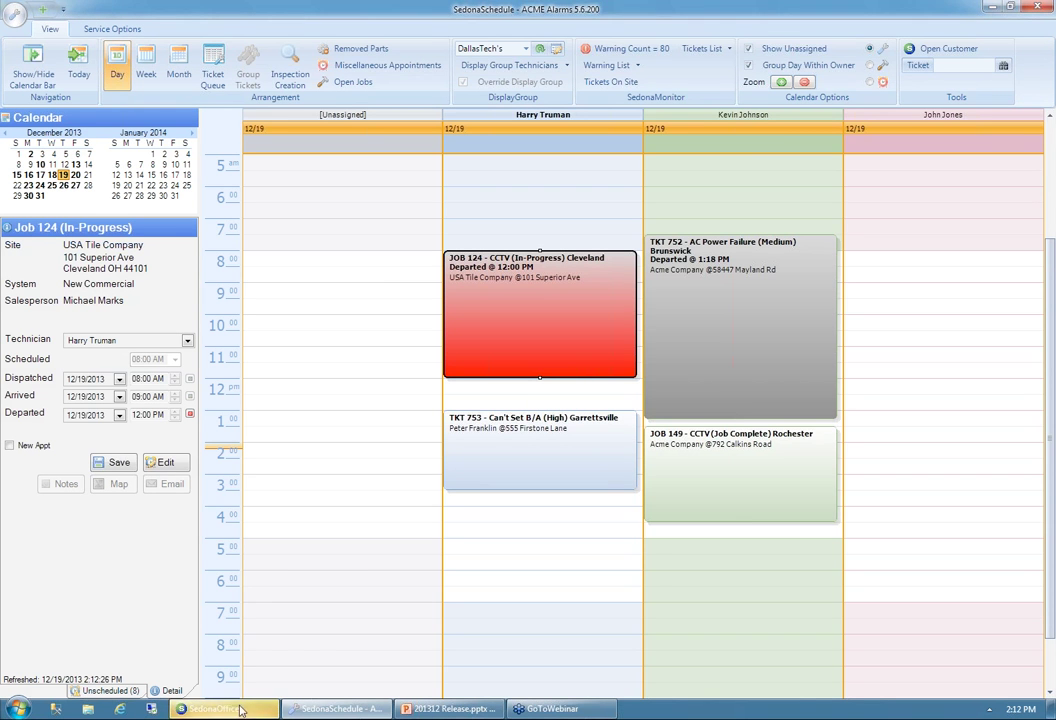
pyautogui.moveTo(240, 710)
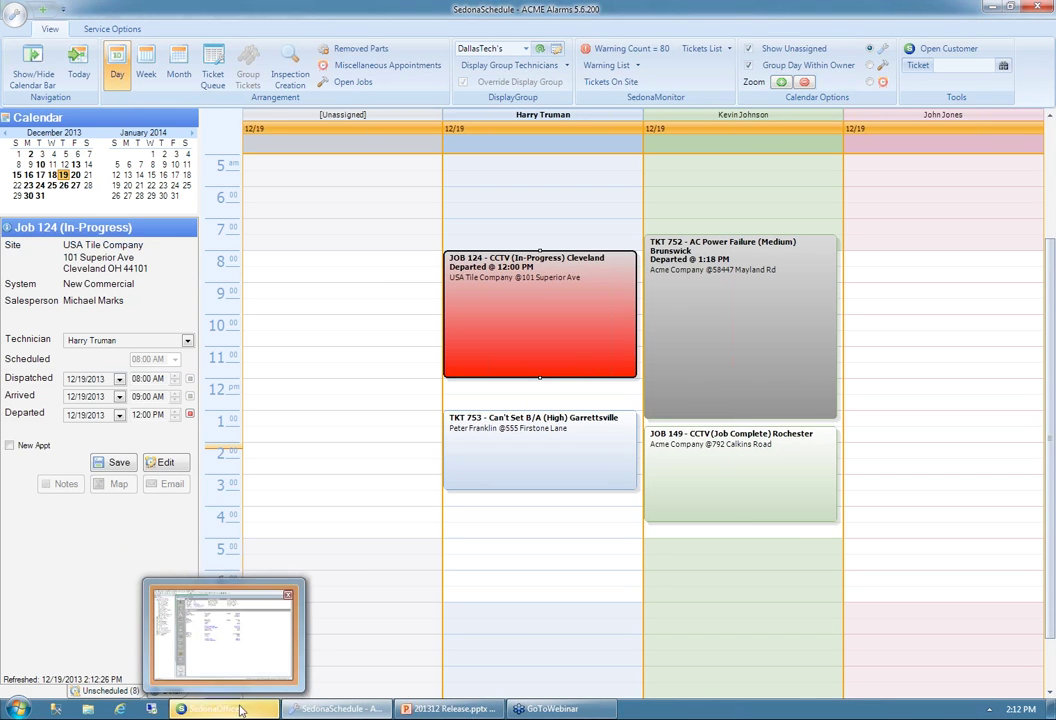
pyautogui.click(243, 652)
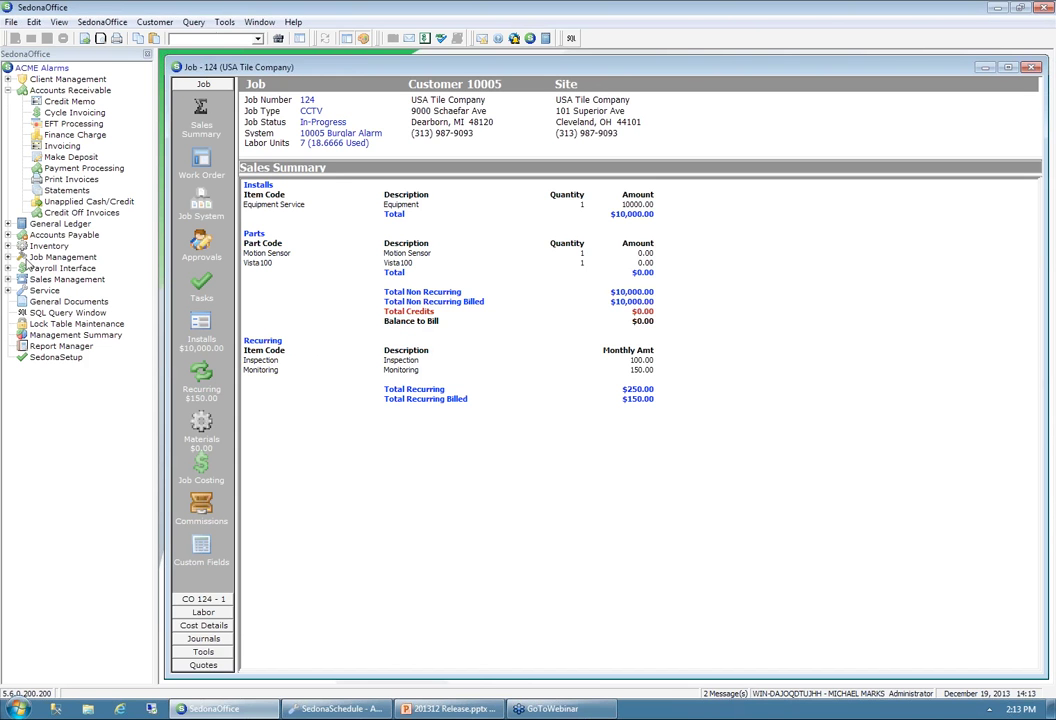
# - View the Job Management options, close the job record and return to SedonaSchedule
pyautogui.click(8, 257)
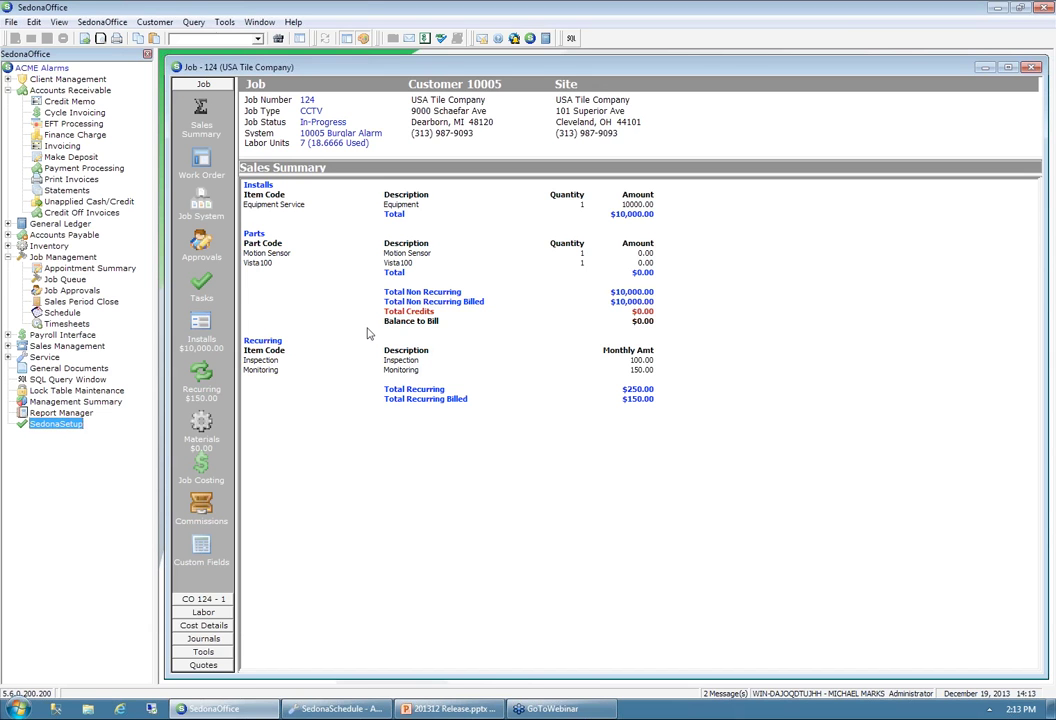
pyautogui.click(178, 71)
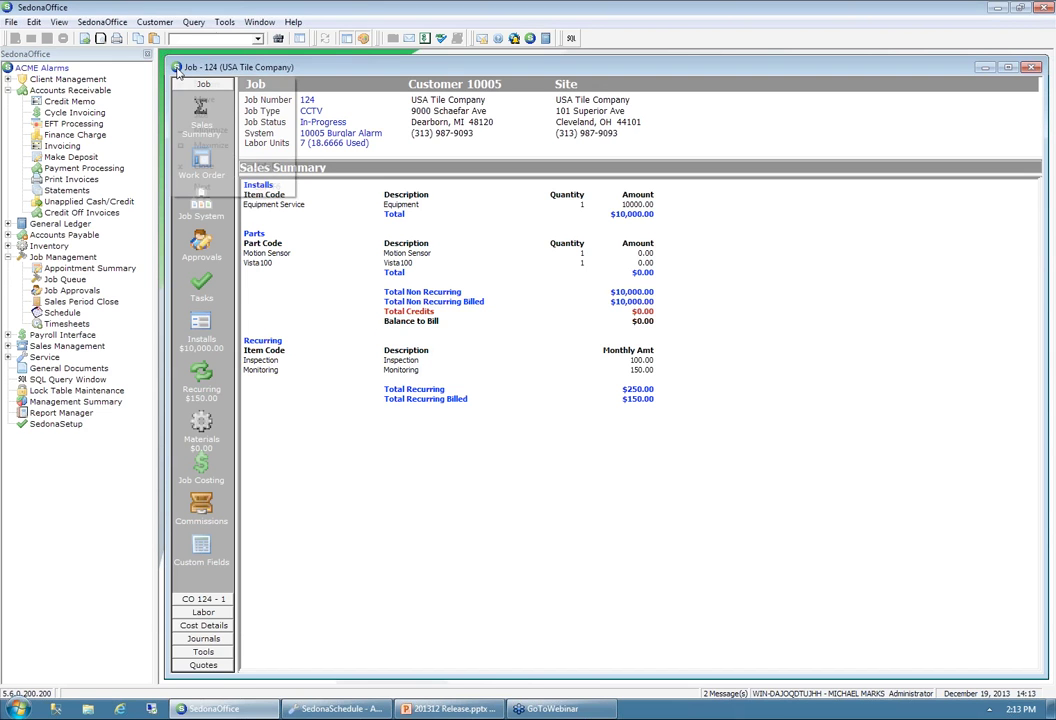
pyautogui.click(178, 72)
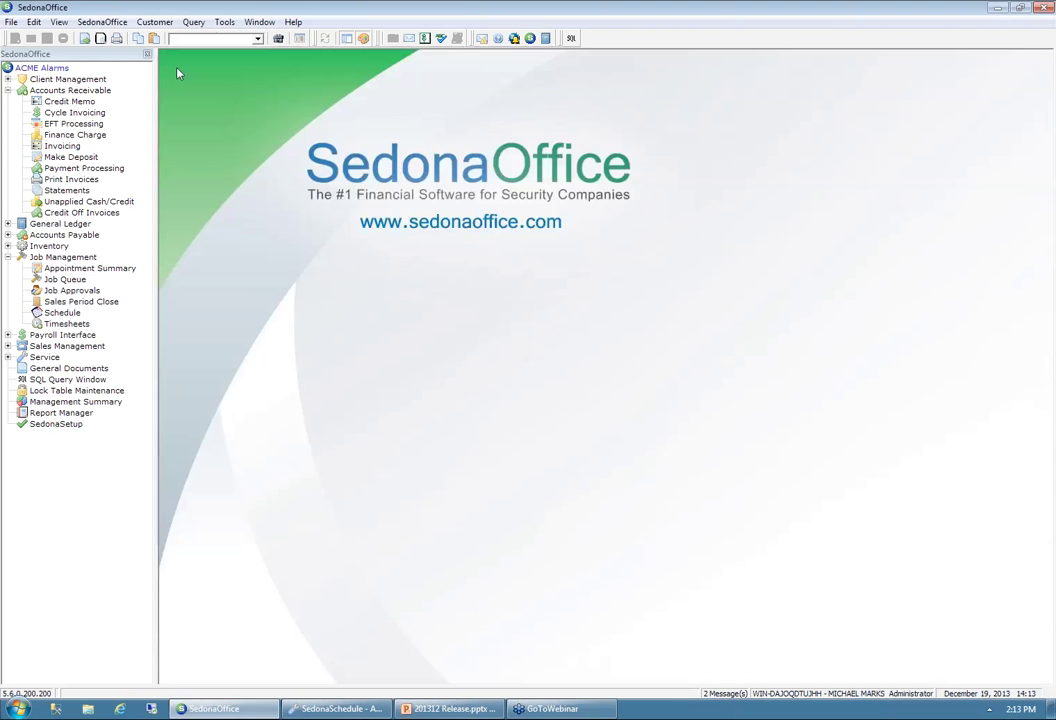
pyautogui.click(364, 711)
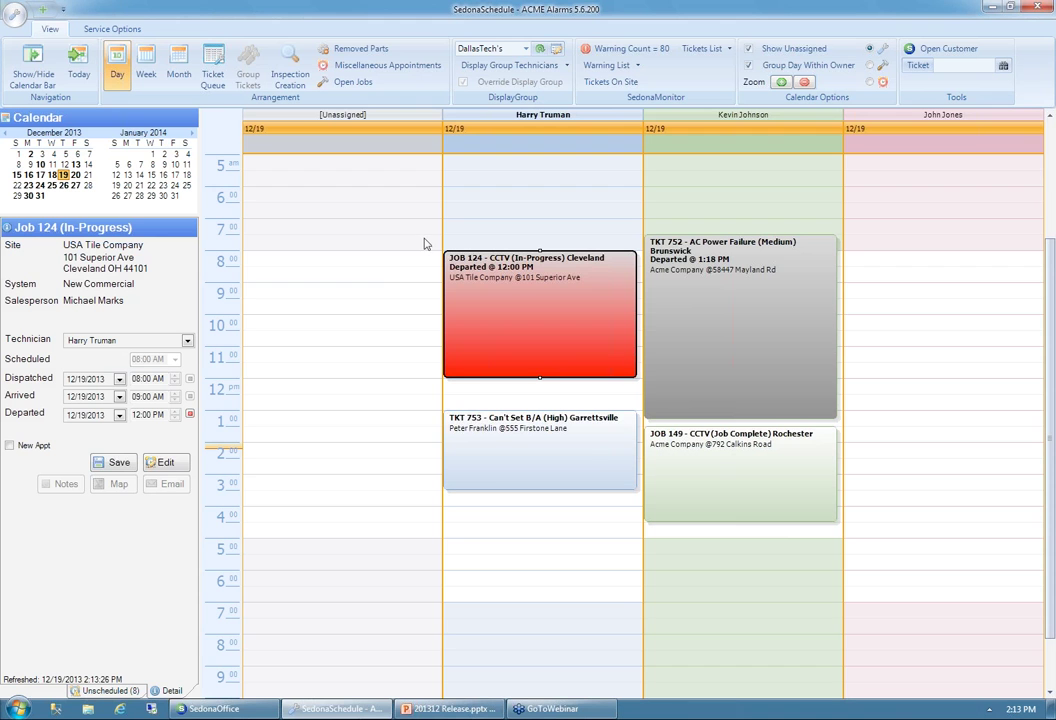
# - View the ticket queue and the Open Jobs list, switching the list to unscheduled jobs and back to all open jobs
pyautogui.click(216, 72)
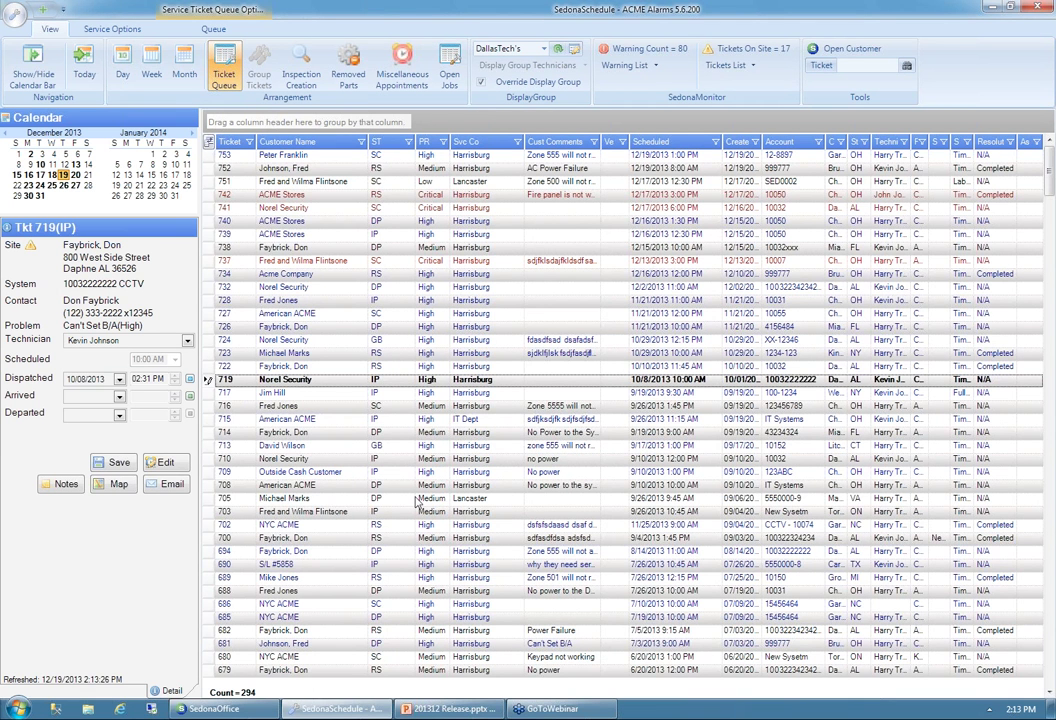
pyautogui.click(454, 82)
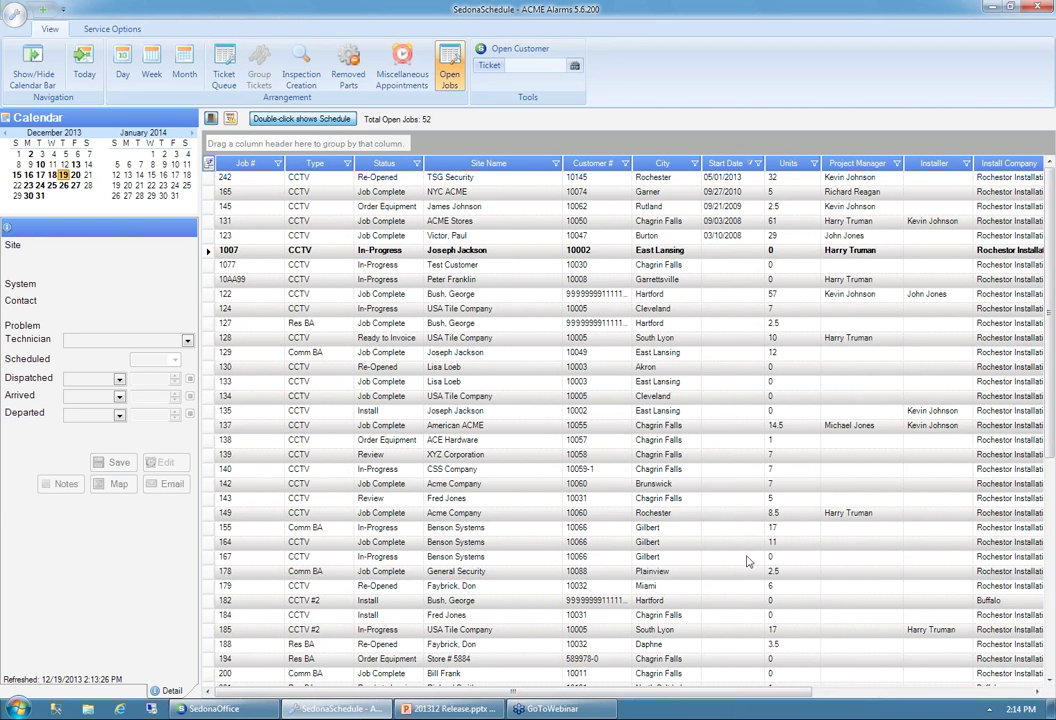
pyautogui.click(229, 119)
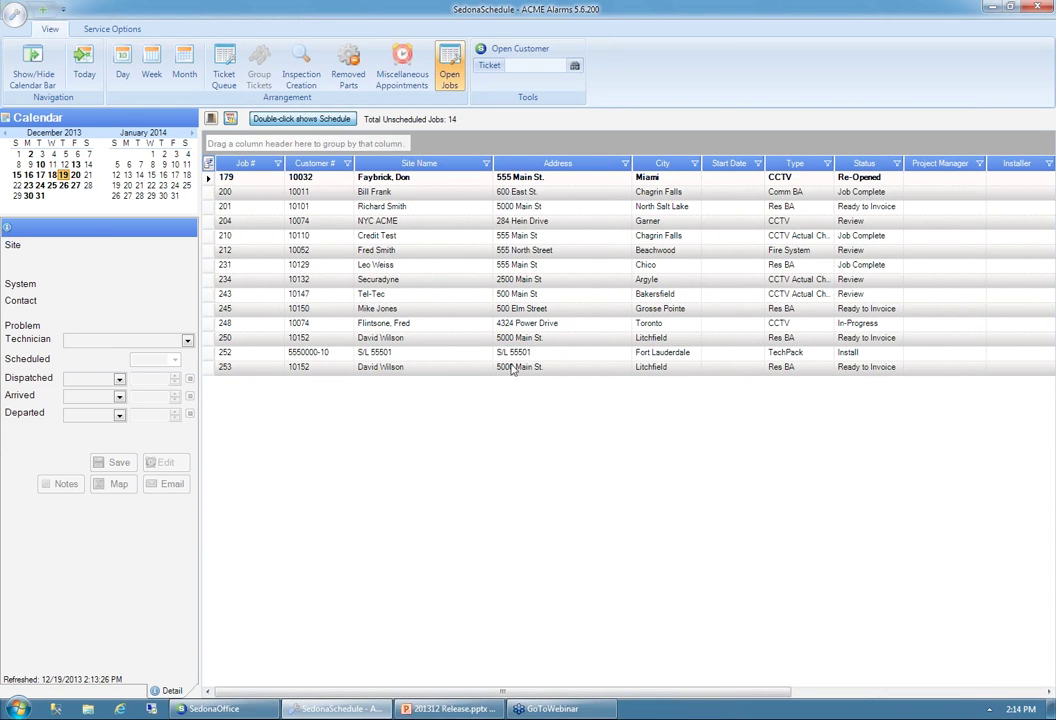
pyautogui.click(211, 120)
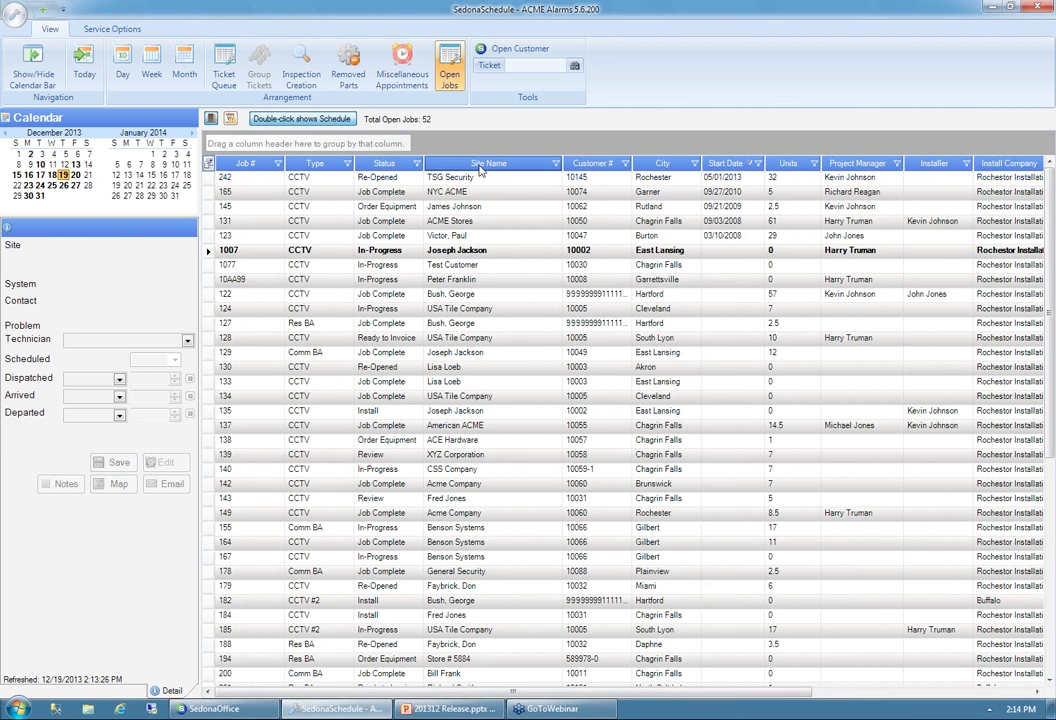
# - Hide the Start Date, Units and City columns from the open jobs list
pyautogui.click(209, 164)
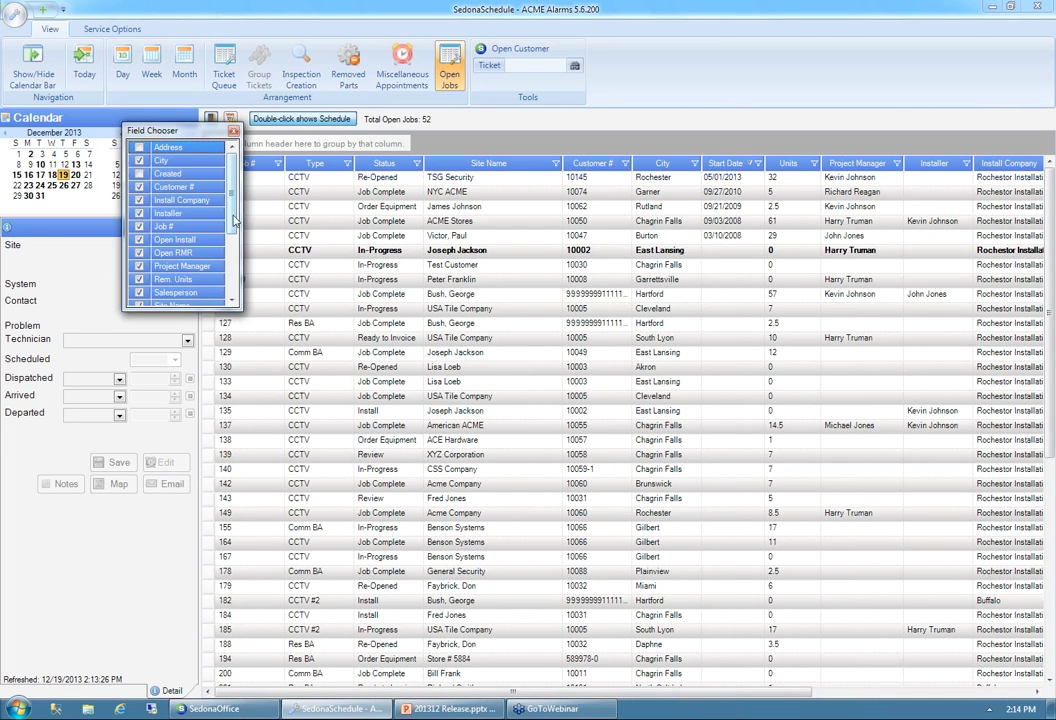
pyautogui.moveTo(233, 199); pyautogui.dragTo(232, 256)
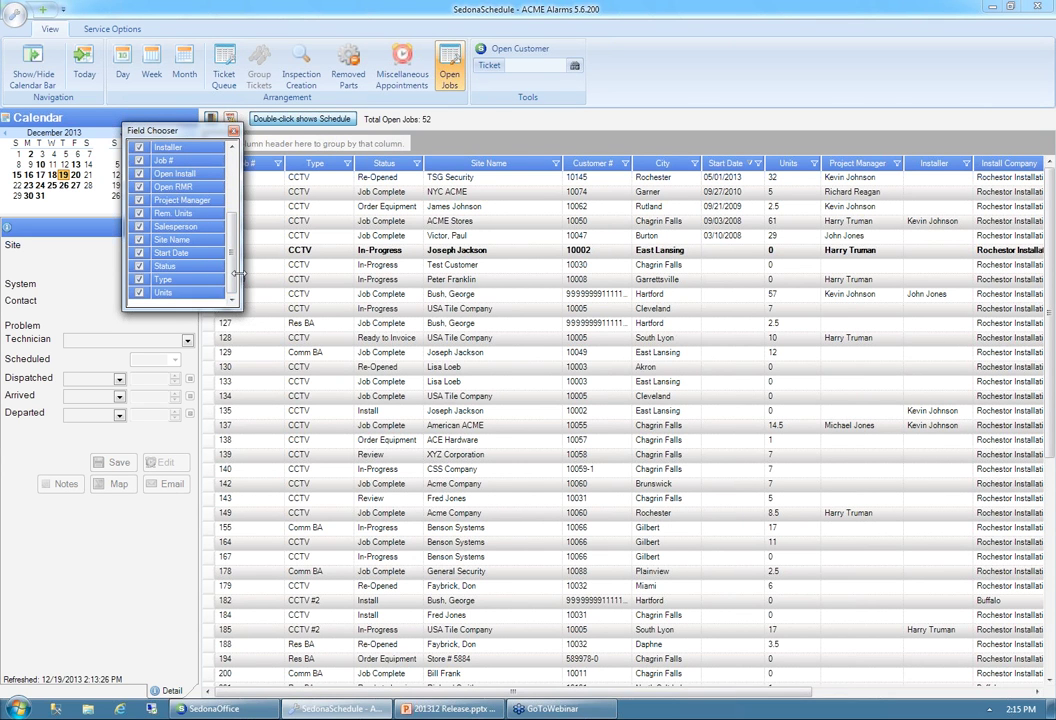
pyautogui.click(139, 253)
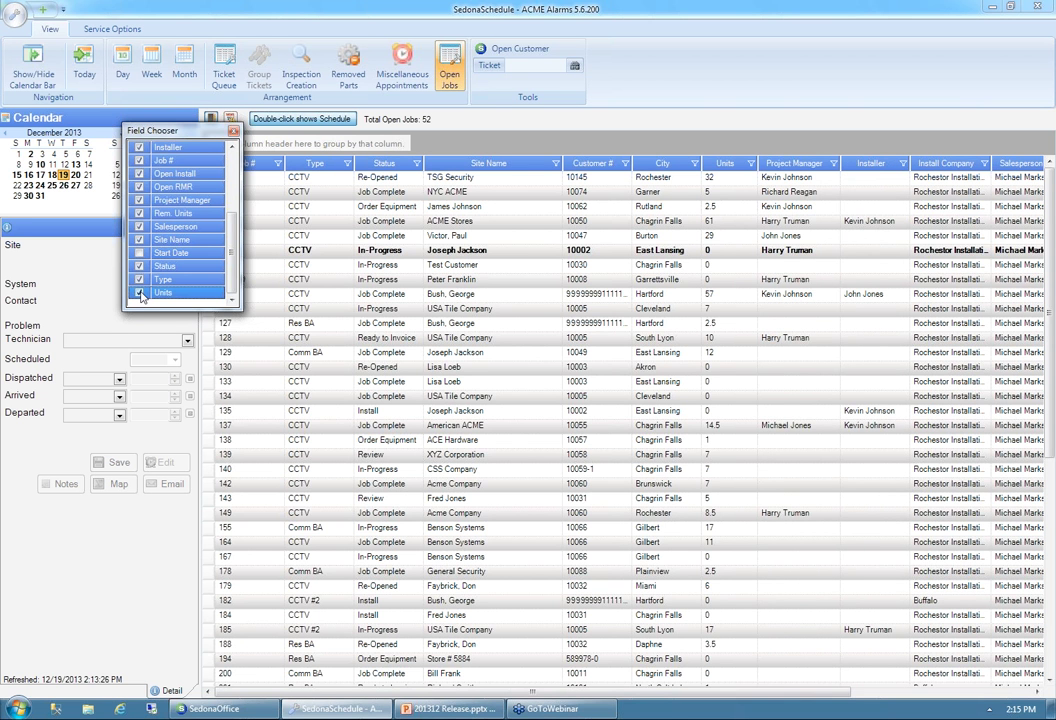
pyautogui.click(139, 293)
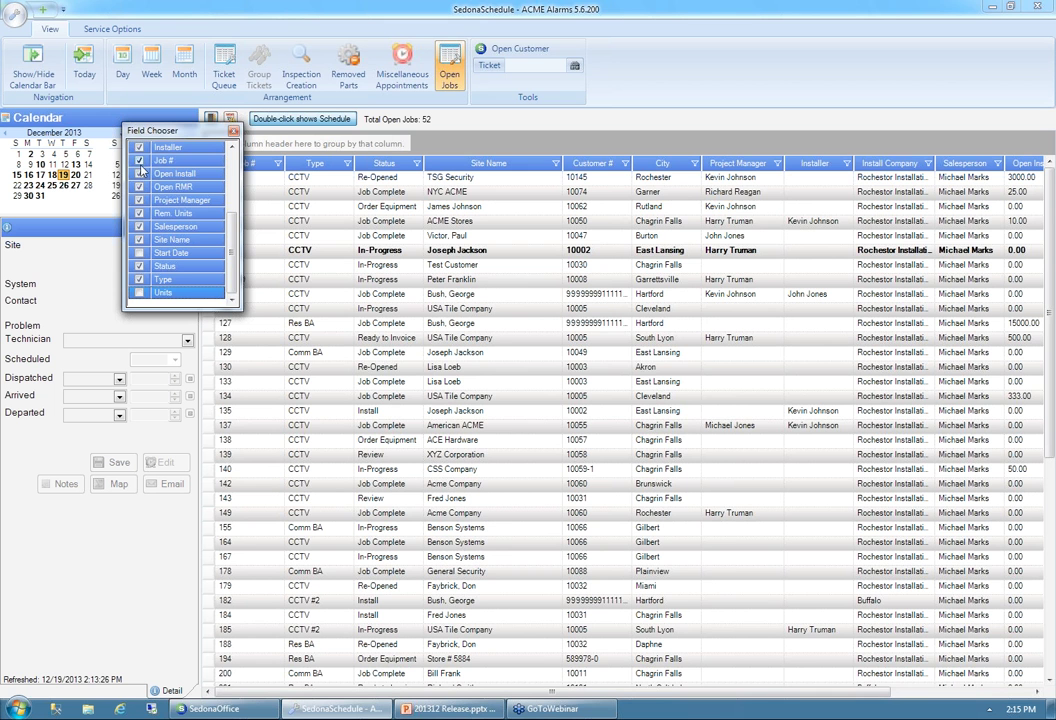
pyautogui.scroll(2, 141, 162)
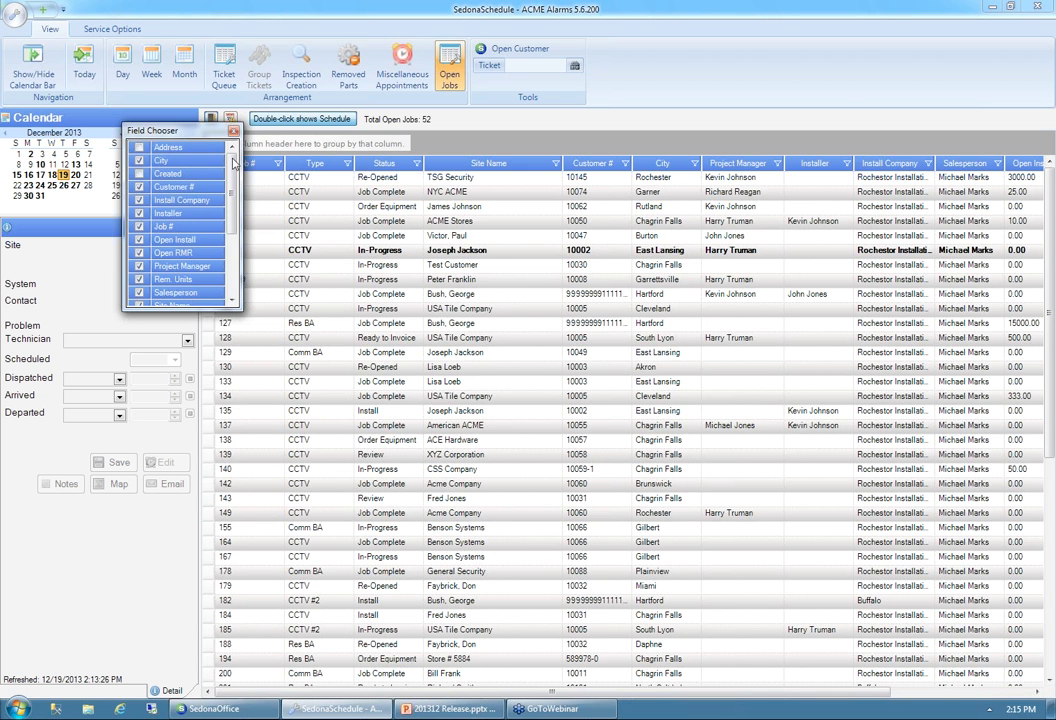
pyautogui.click(139, 160)
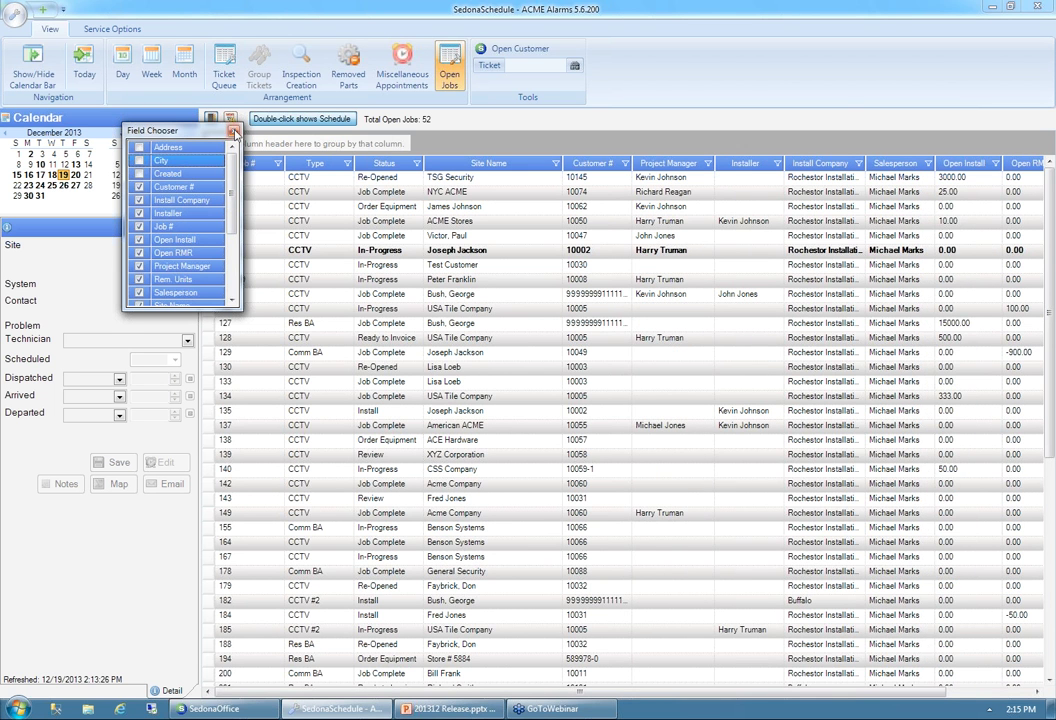
pyautogui.click(233, 132)
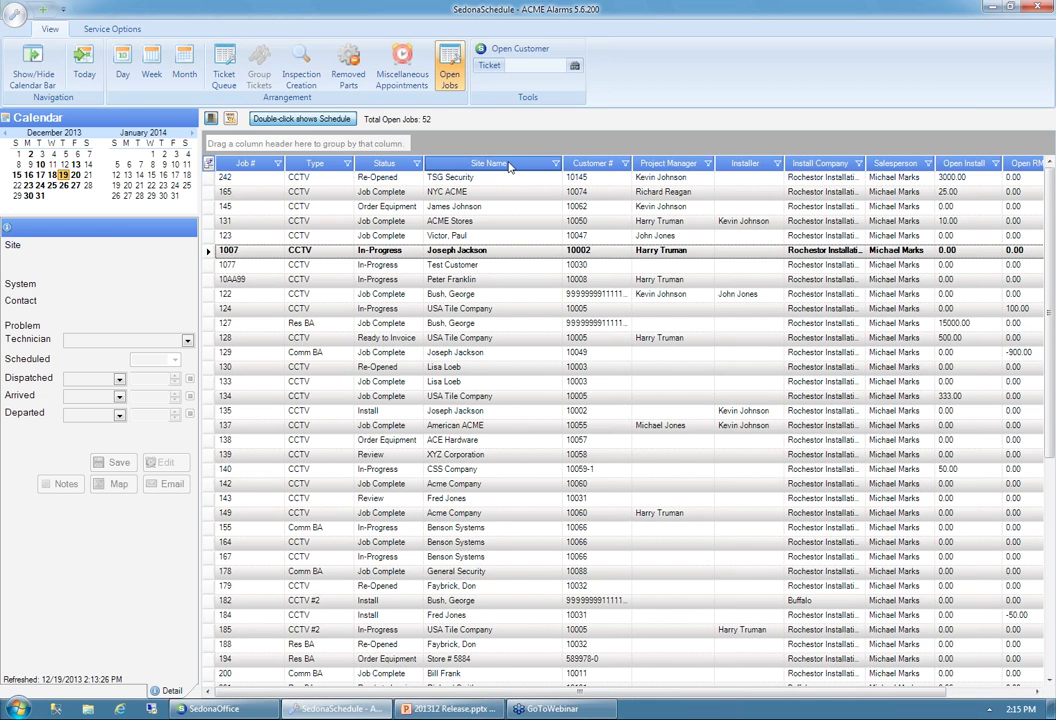
# - Move the Site Name column directly after Job # and sort the open jobs by Type in ascending order
pyautogui.moveTo(509, 167); pyautogui.dragTo(300, 162)
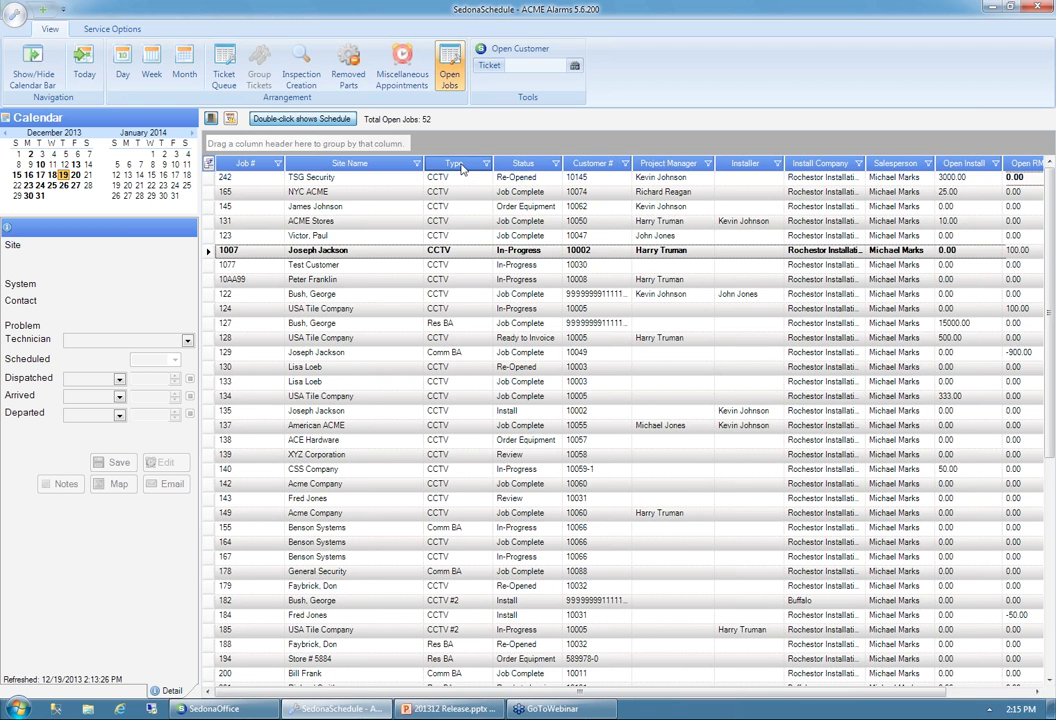
pyautogui.click(462, 166)
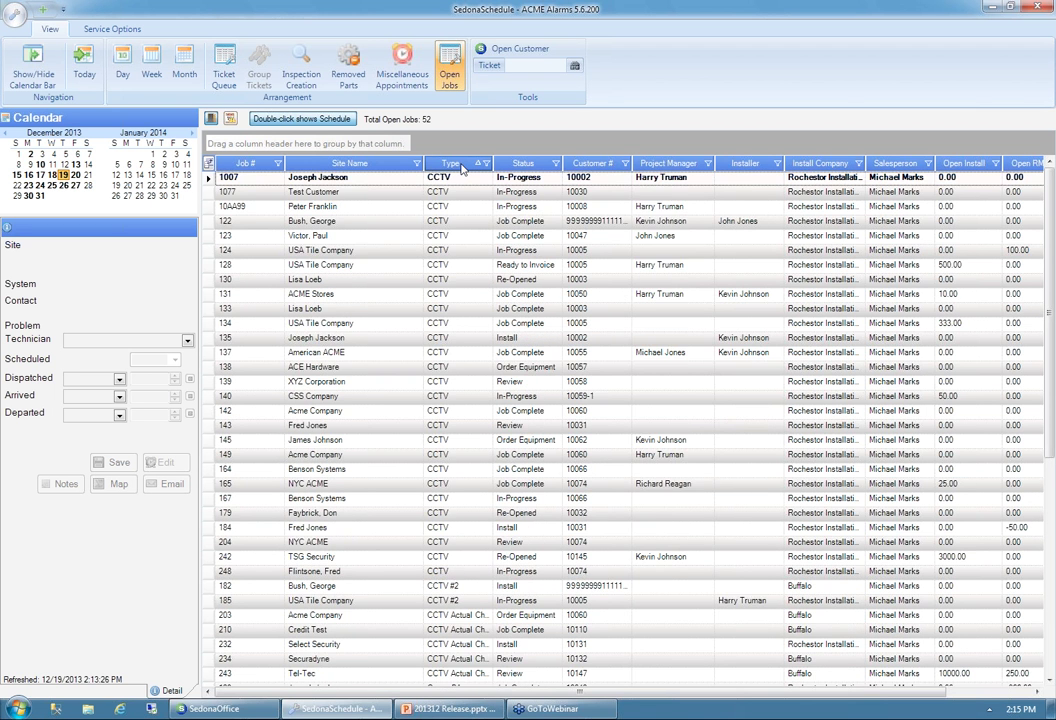
pyautogui.click(462, 166)
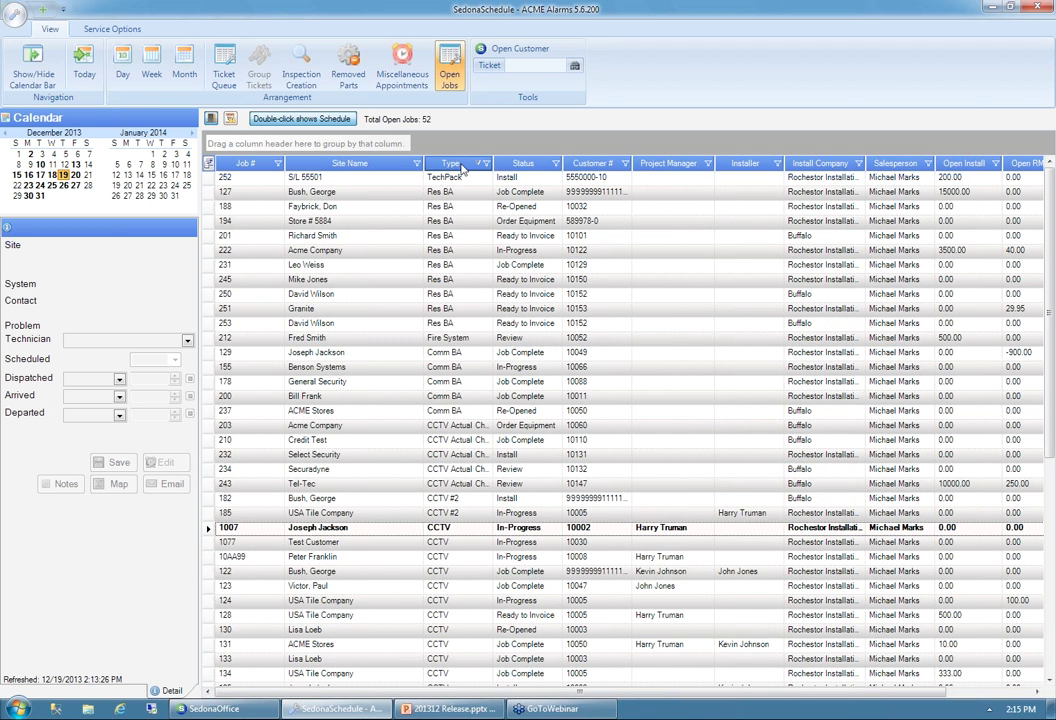
pyautogui.click(462, 166)
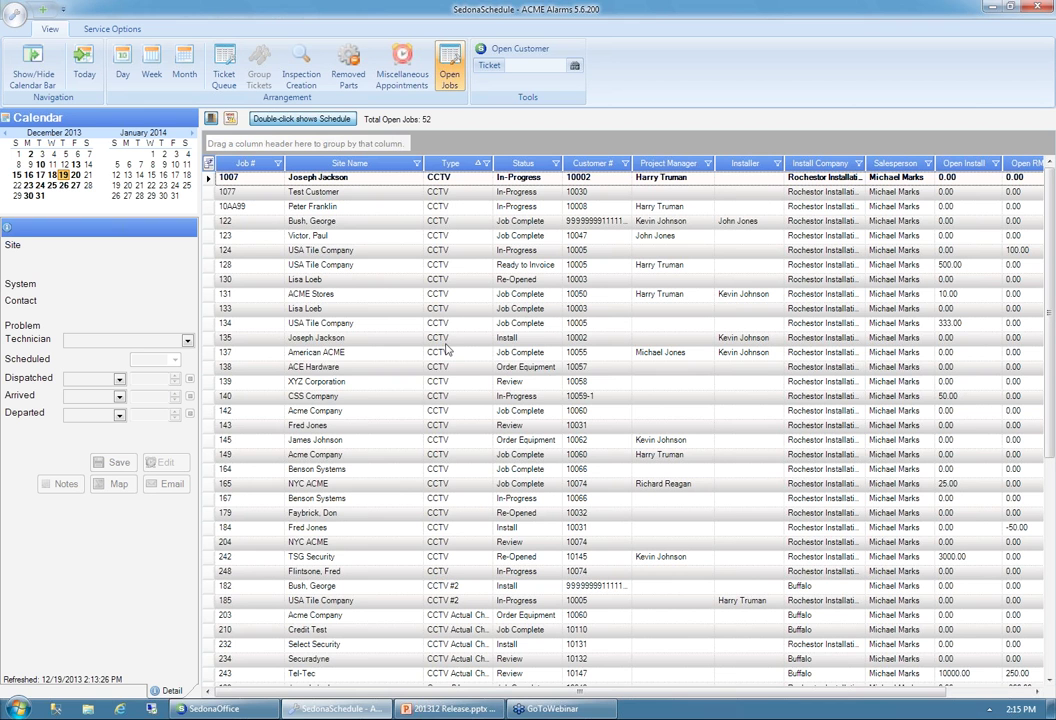
# - Filter the open jobs list to the CCTV type
pyautogui.click(486, 165)
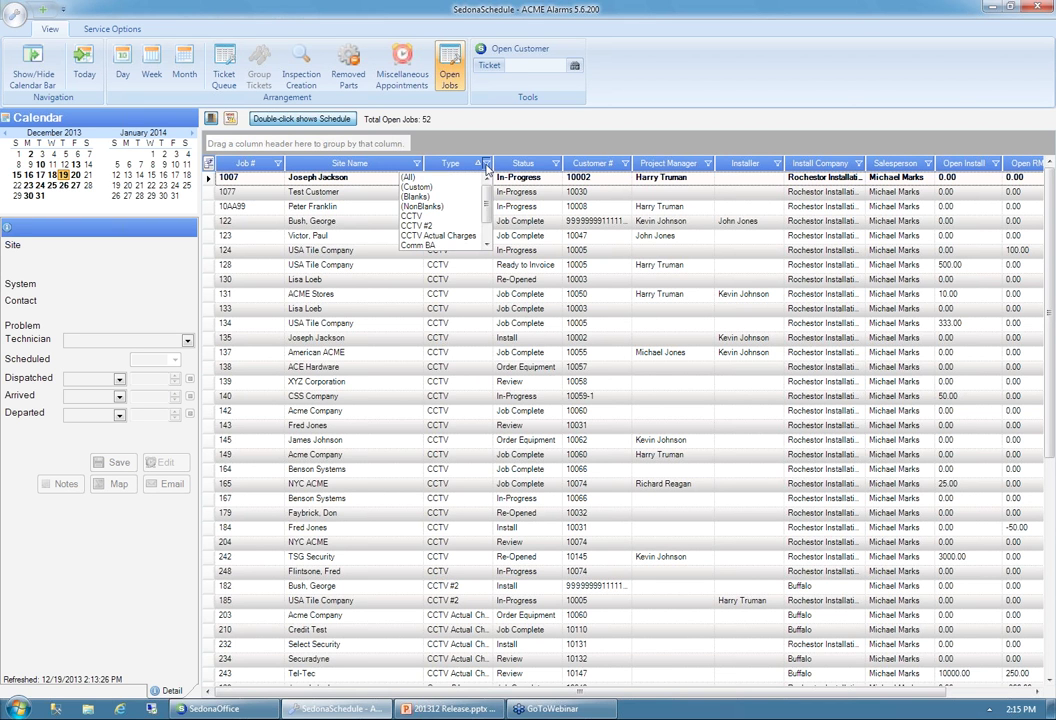
pyautogui.click(433, 217)
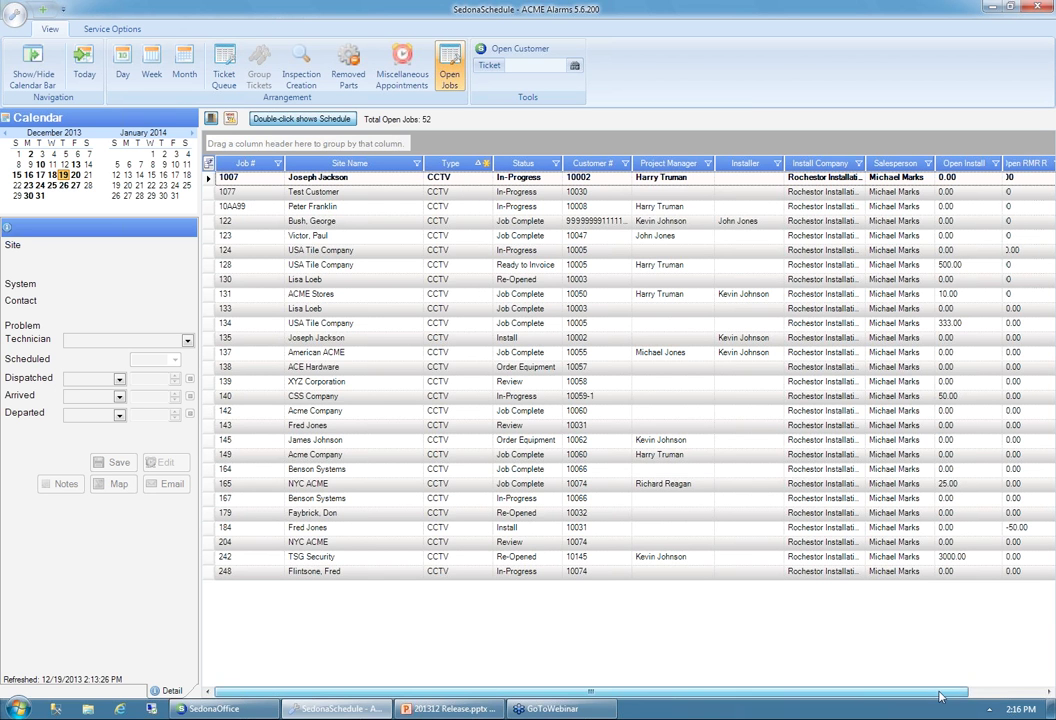
pyautogui.moveTo(930, 695); pyautogui.dragTo(955, 695)
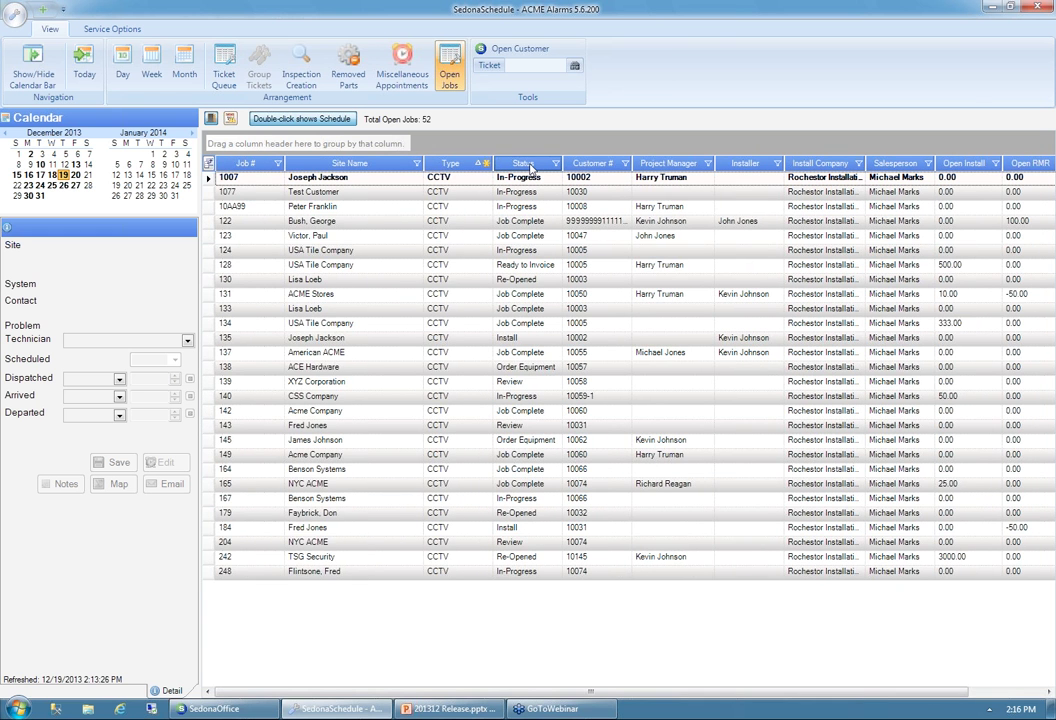
# - Group the filtered jobs by Status and expand the Install, Job Complete and Order Equipment groups
pyautogui.click(532, 165)
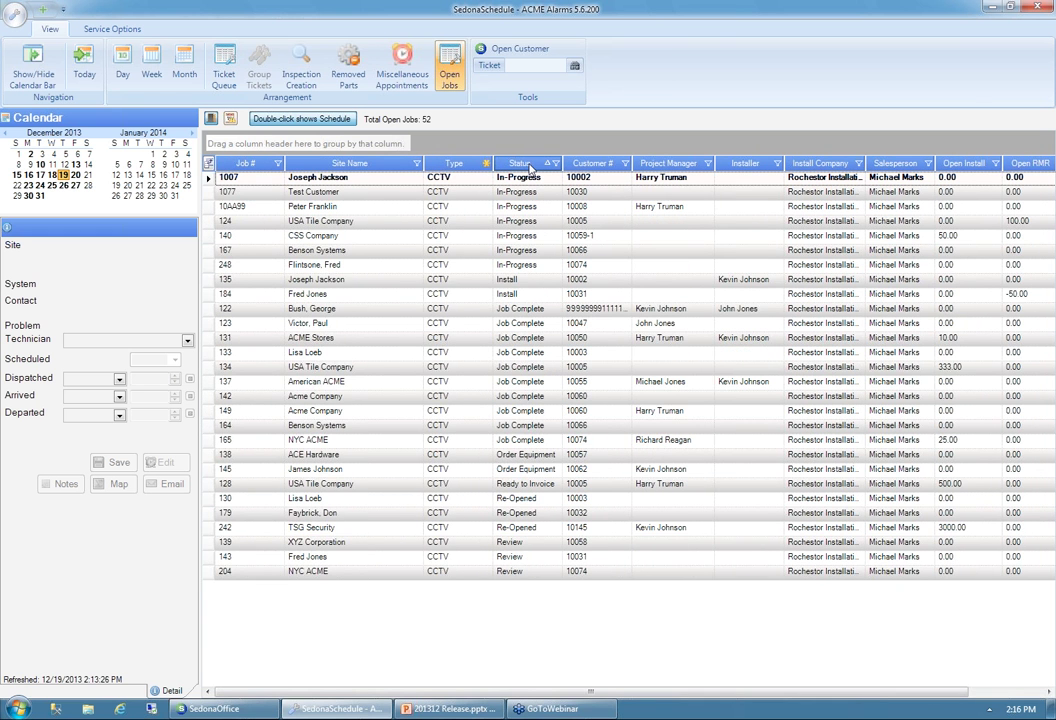
pyautogui.moveTo(530, 167); pyautogui.dragTo(300, 140)
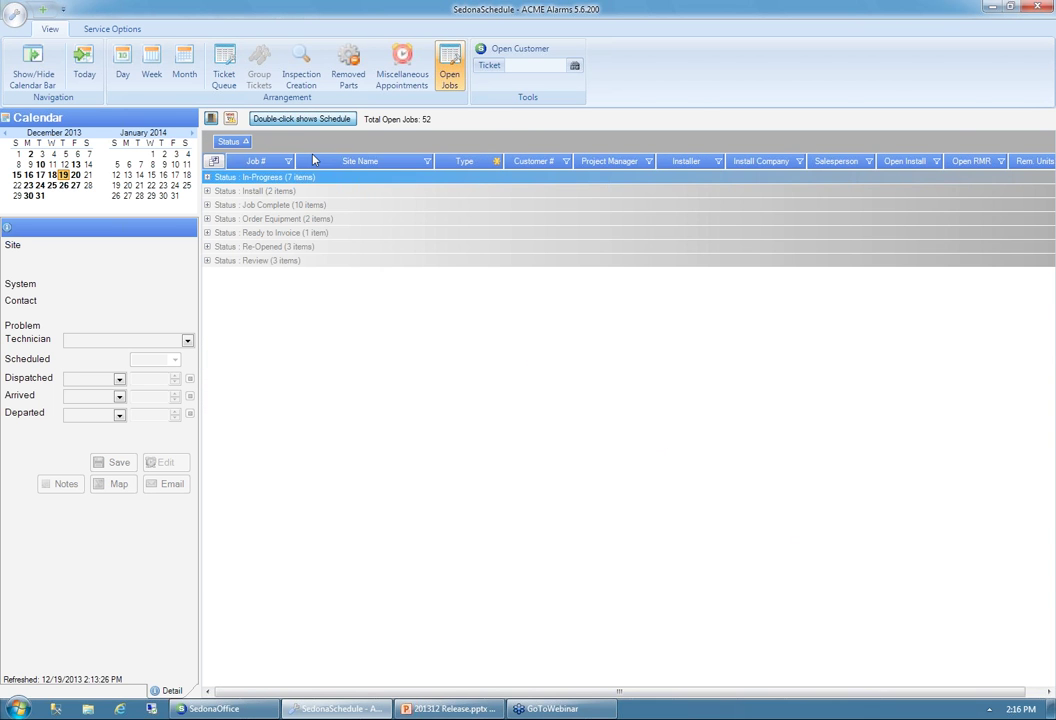
pyautogui.click(210, 192)
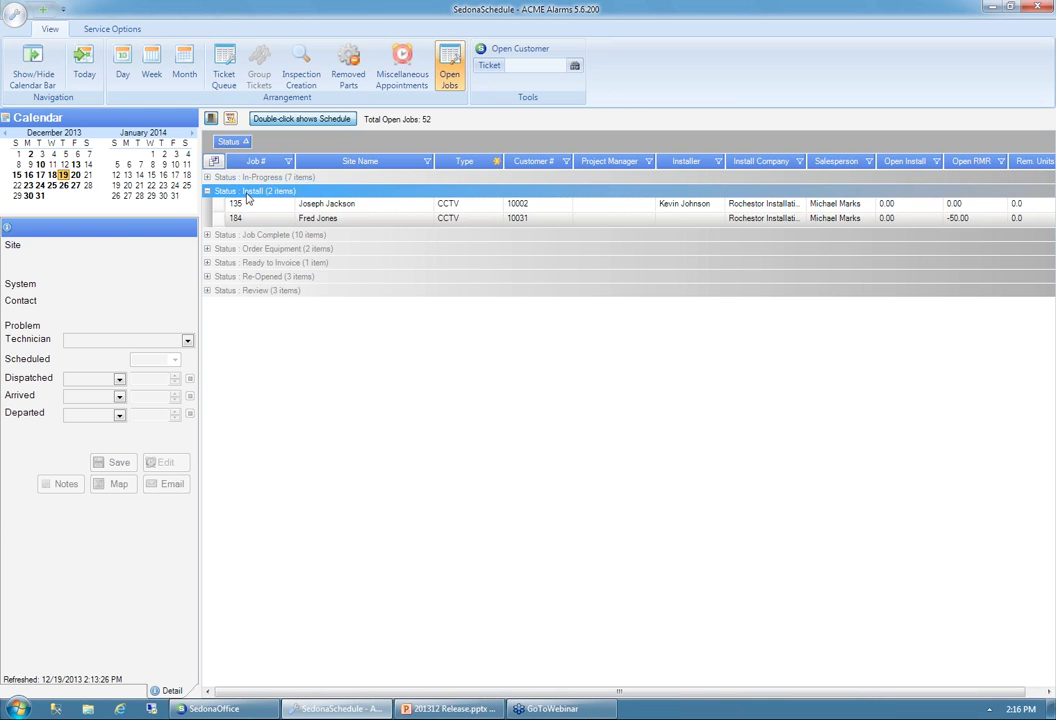
pyautogui.click(207, 235)
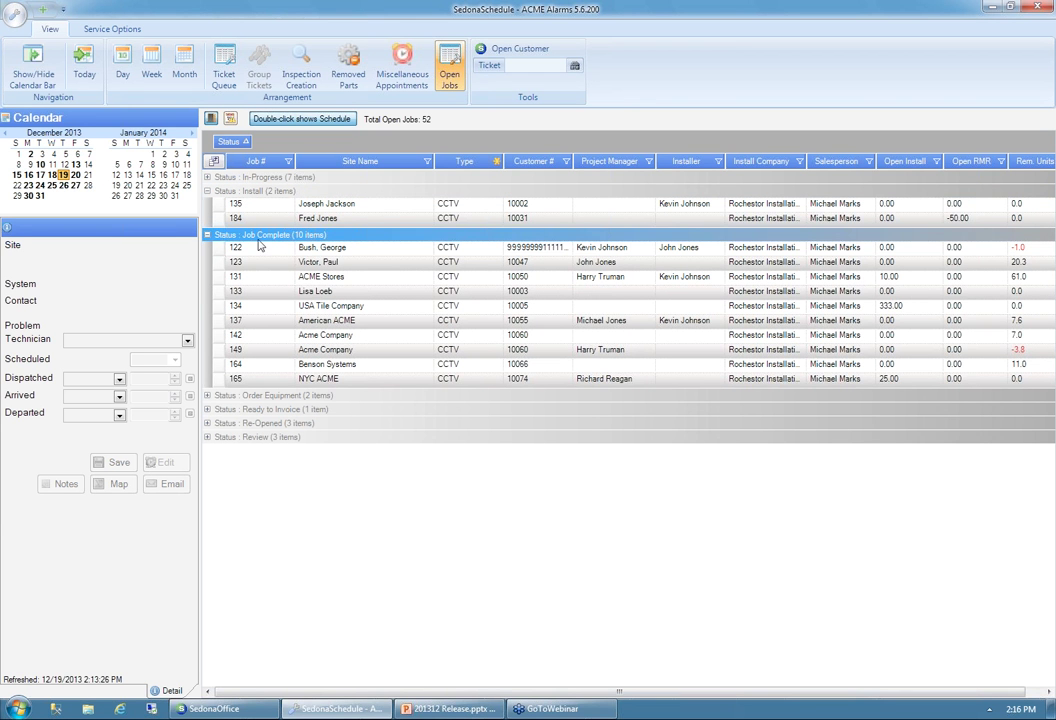
pyautogui.click(208, 396)
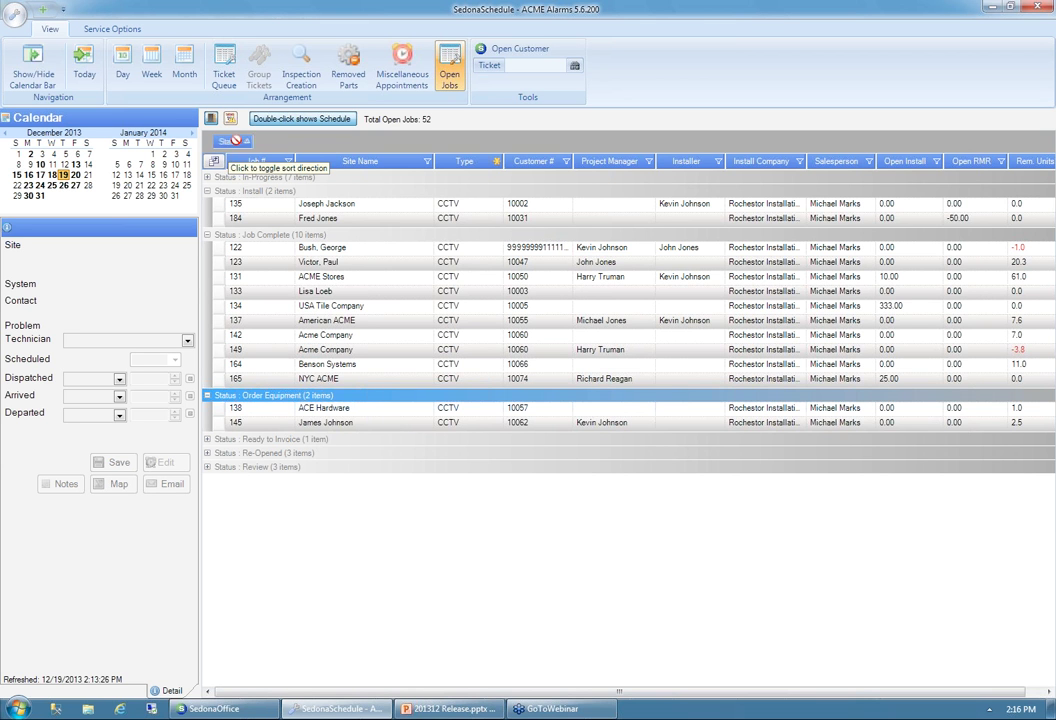
# - Remove the Status grouping and reset the Type filter to show all job types
pyautogui.moveTo(236, 141); pyautogui.dragTo(495, 165)
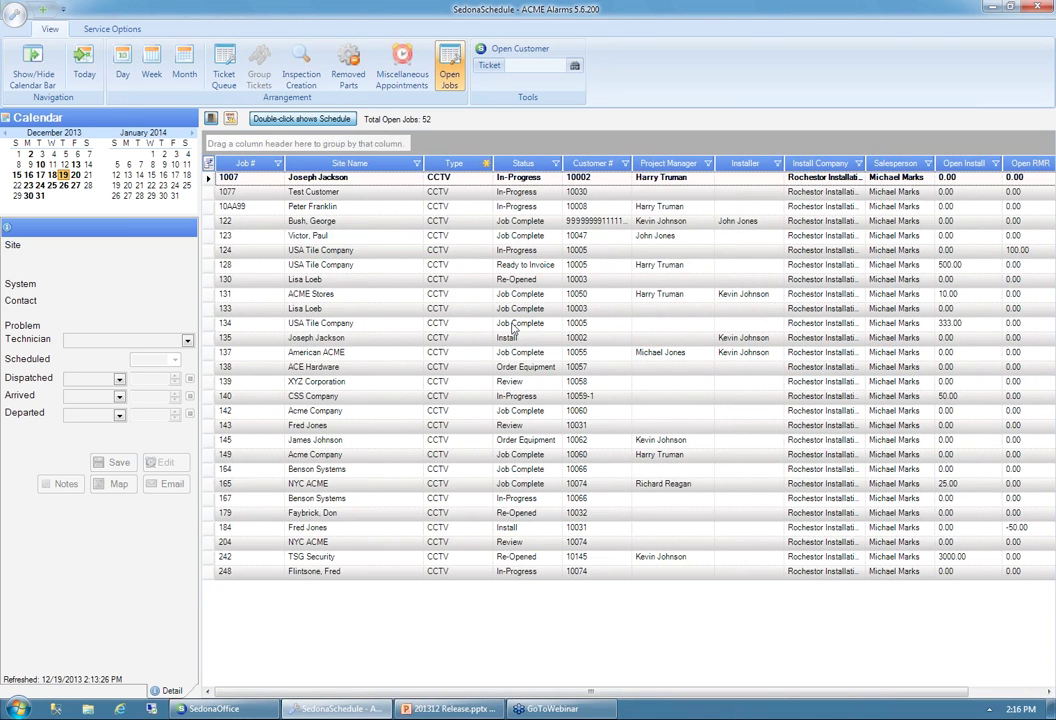
pyautogui.click(487, 164)
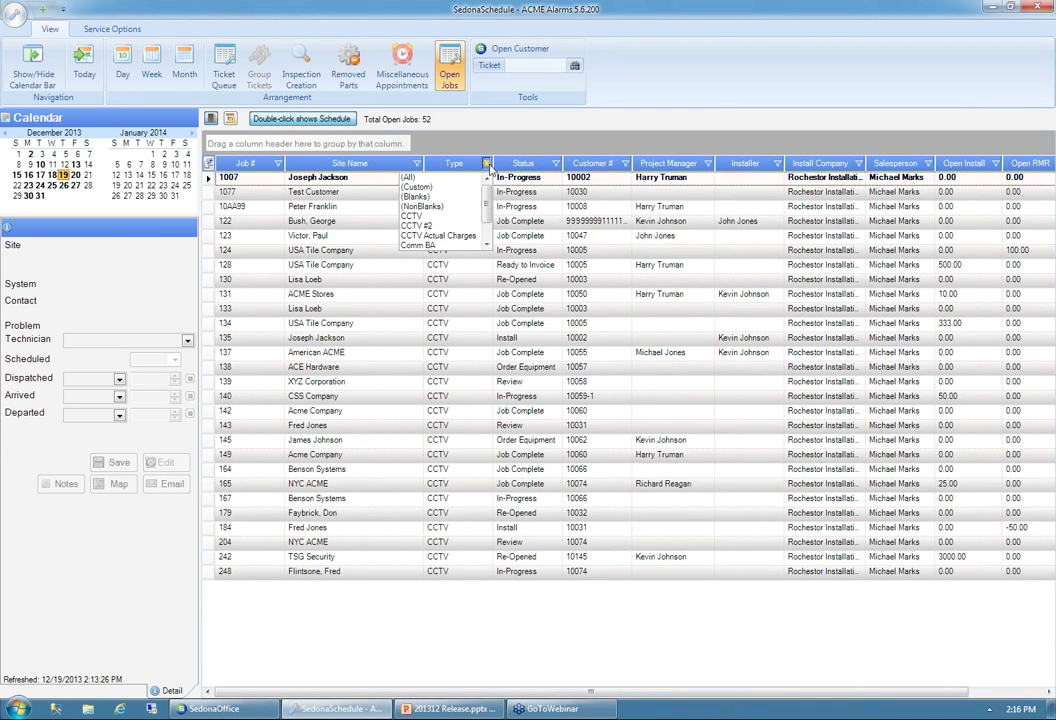
pyautogui.click(442, 180)
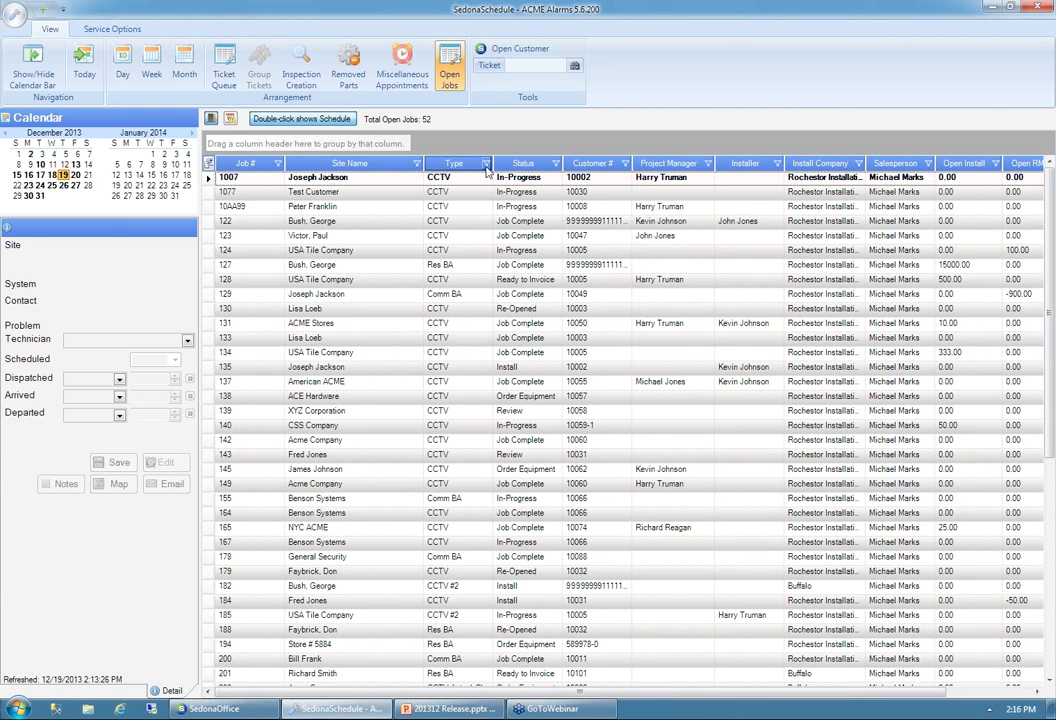
# - View the custom filter options for the Type column and close them without applying a filter
pyautogui.click(486, 164)
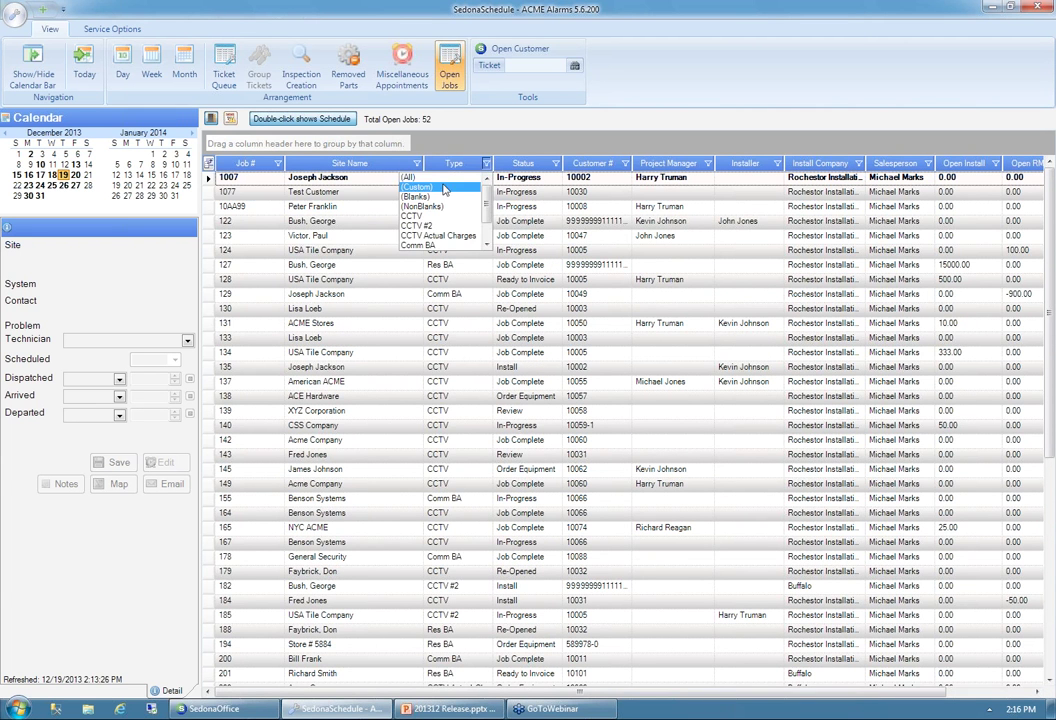
pyautogui.click(443, 189)
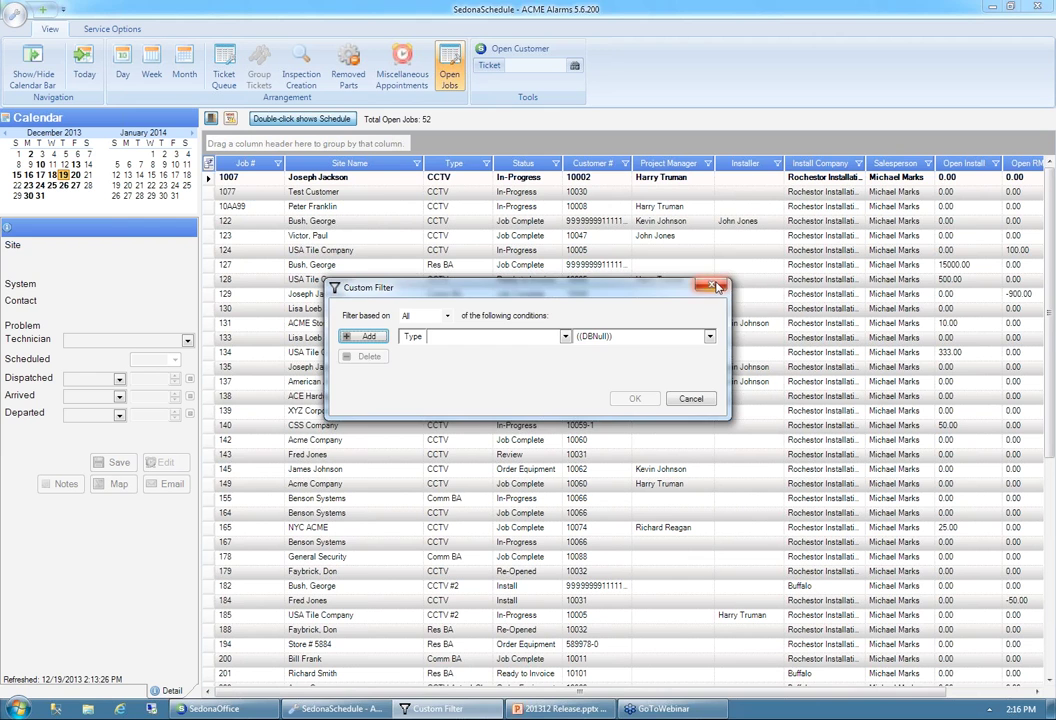
pyautogui.press('Escape')
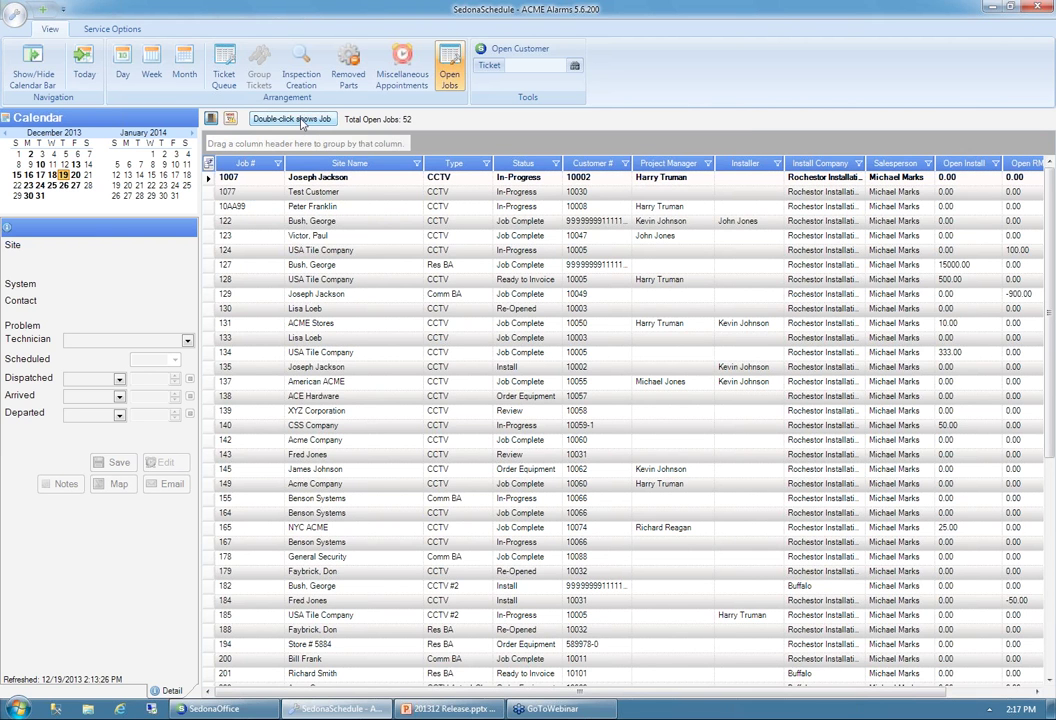
# - Set the open jobs list to the "Double-click shows Job" mode
pyautogui.click(295, 120)
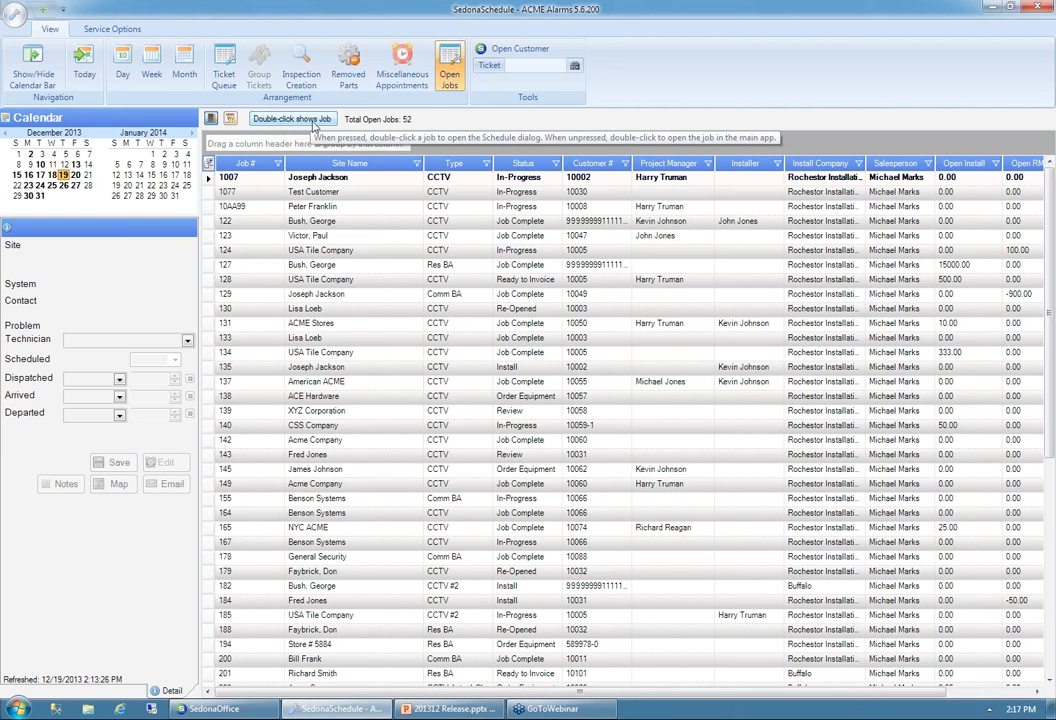
pyautogui.click(314, 121)
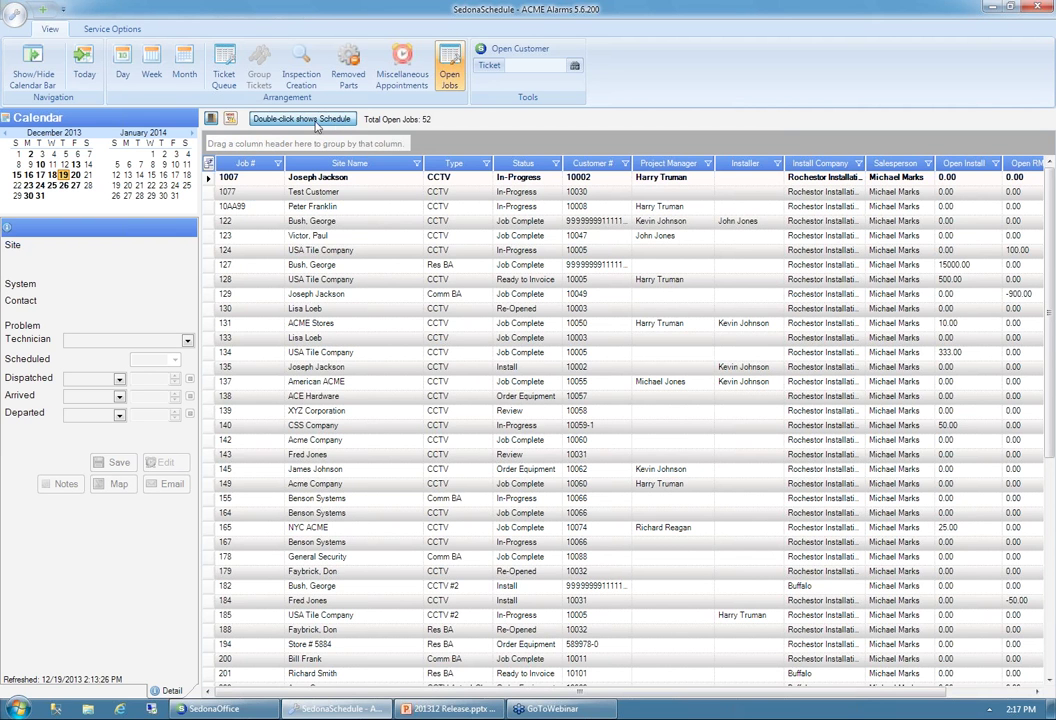
pyautogui.click(274, 121)
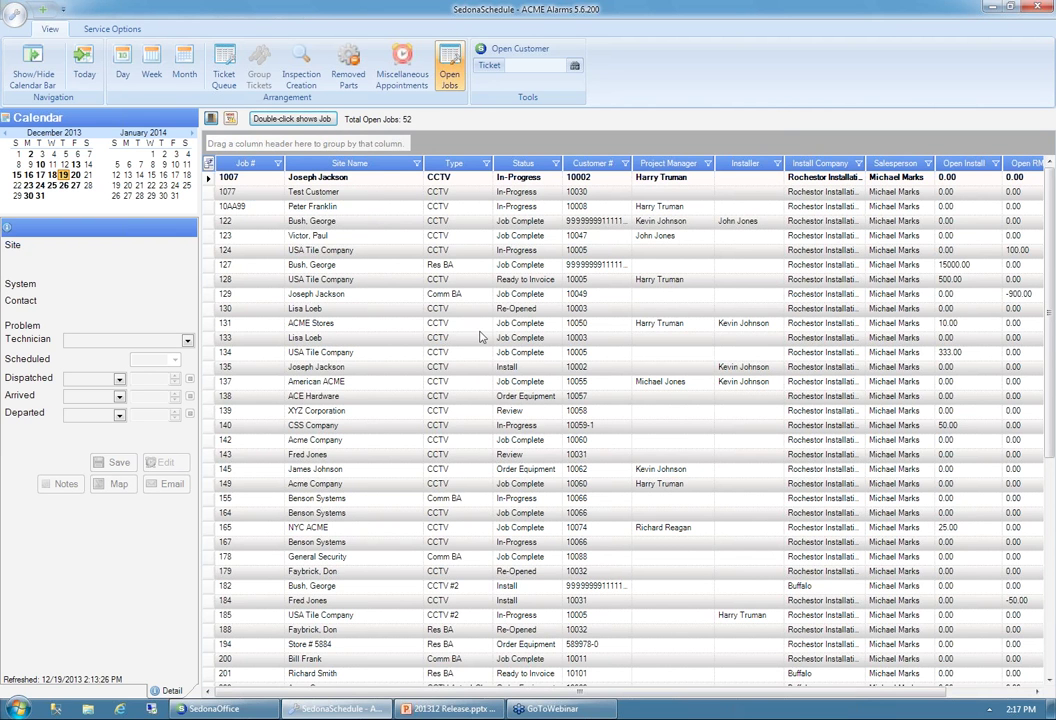
# - Open the third job in the list, view its sales summary in SedonaOffice and return to SedonaSchedule
pyautogui.click(338, 207)
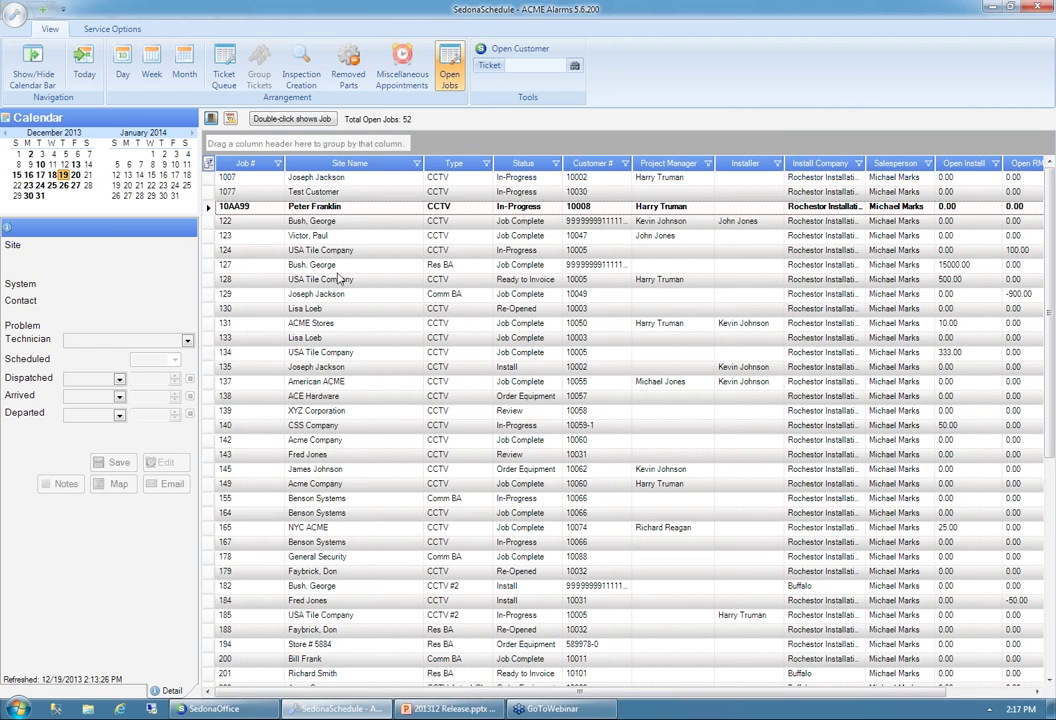
pyautogui.click(266, 714)
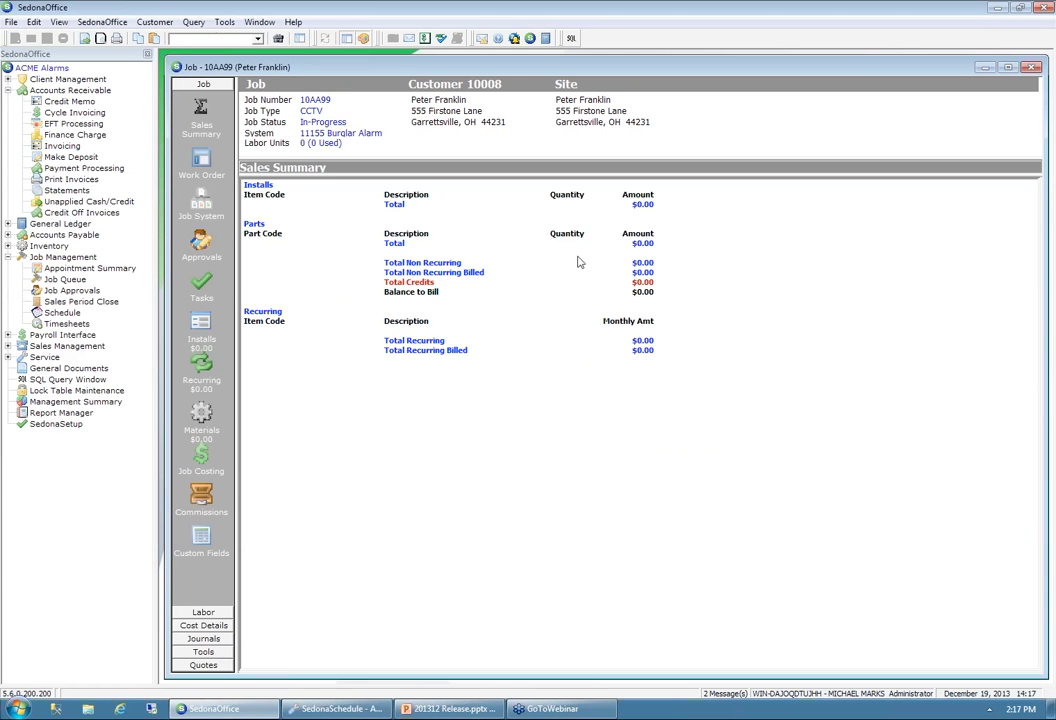
pyautogui.click(374, 711)
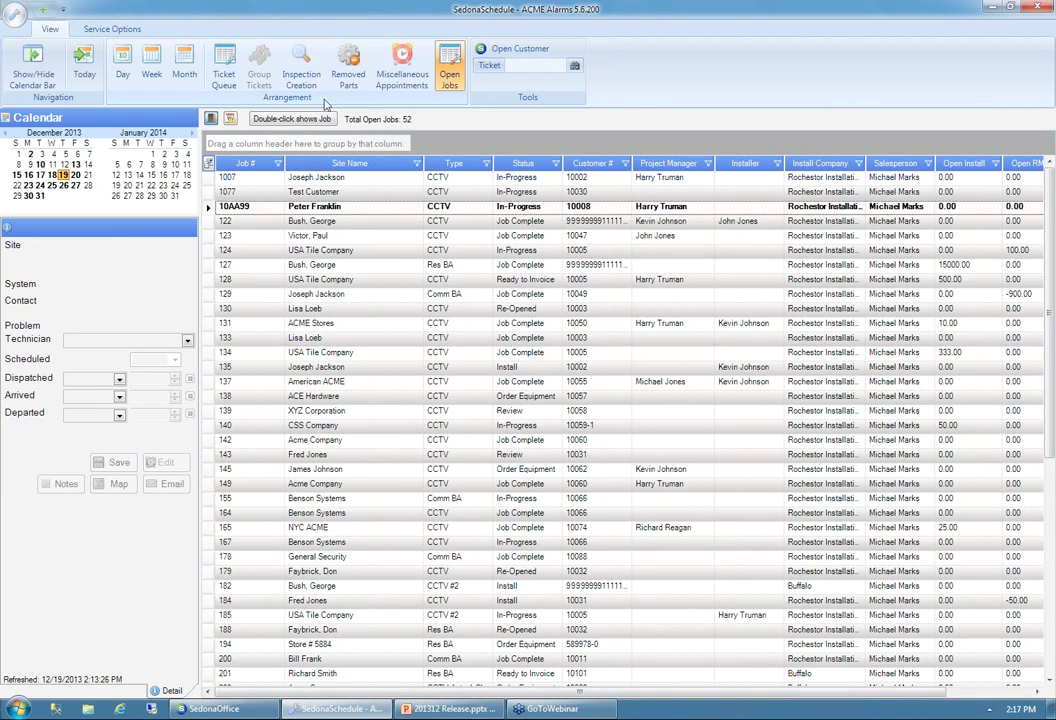
# - Set the open jobs list to the "Double-click shows Schedule" mode, open the third job's scheduling window and close it
pyautogui.click(291, 119)
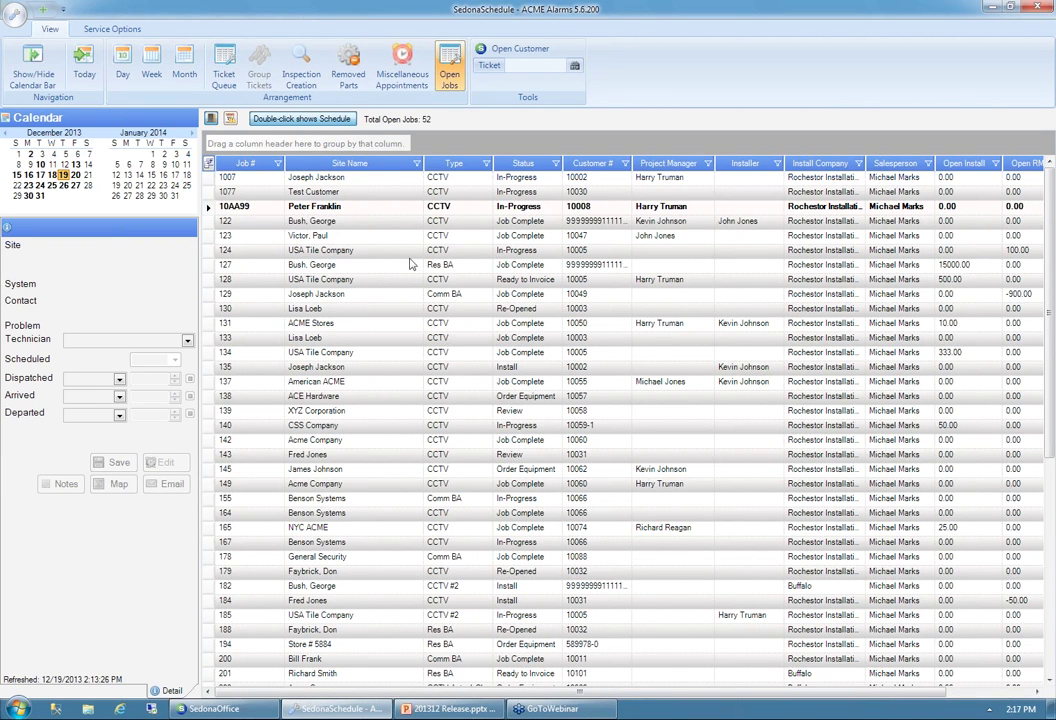
pyautogui.doubleClick(375, 210)
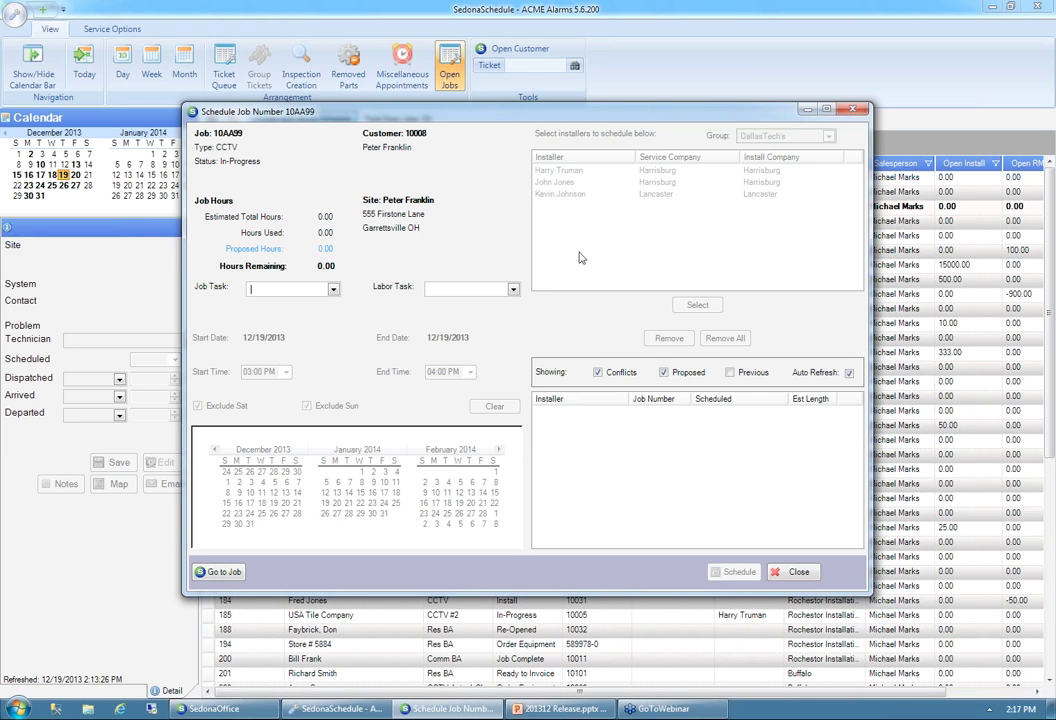
pyautogui.click(852, 110)
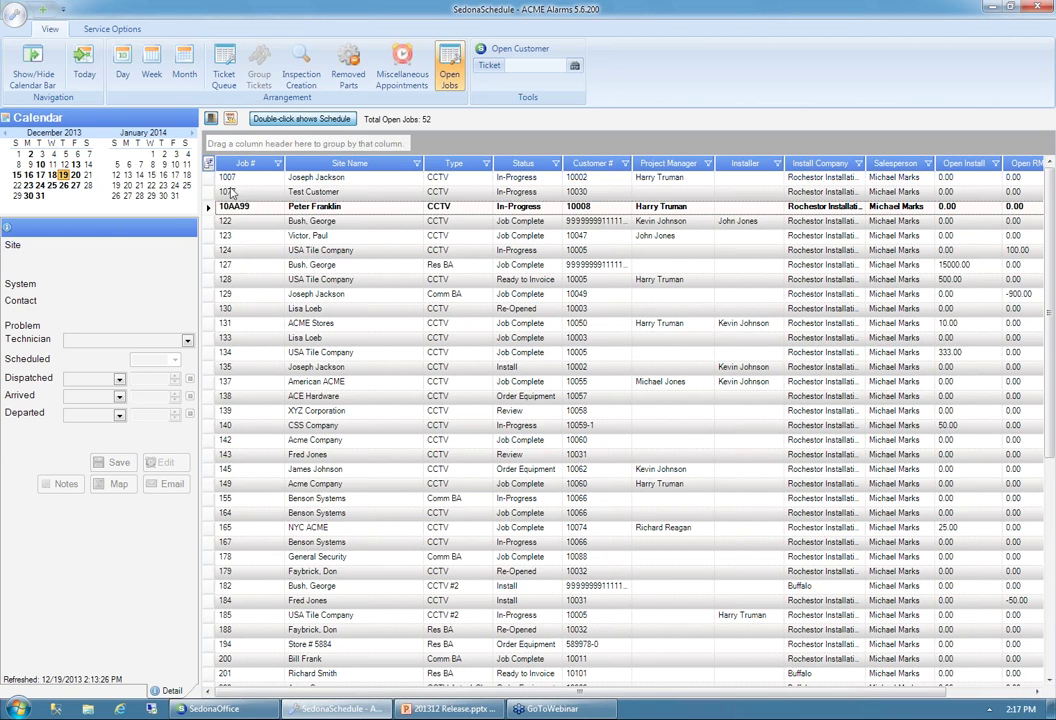
# - Show the Day calendar and set the calendar's new-appointment type to job appointments
pyautogui.click(123, 70)
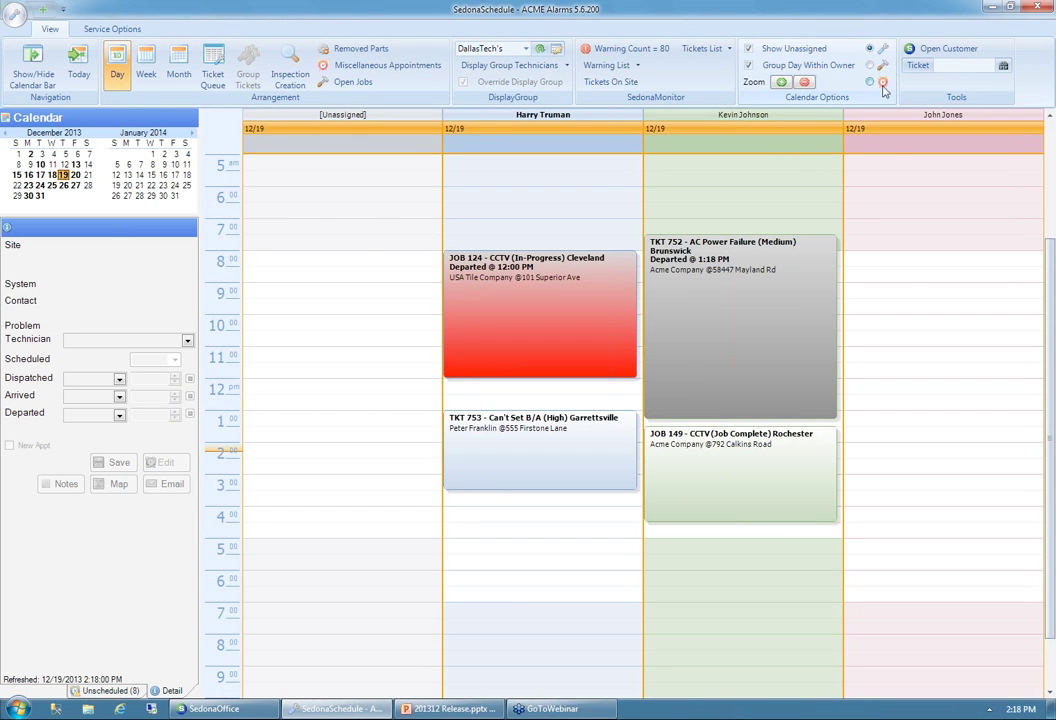
pyautogui.click(895, 274)
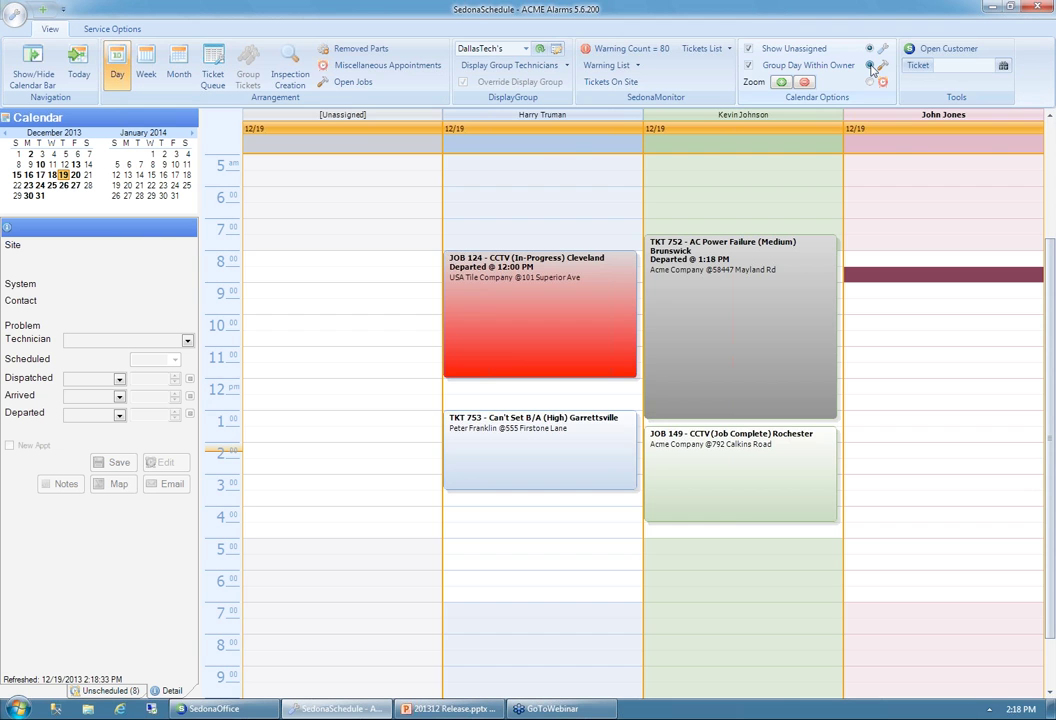
pyautogui.click(869, 65)
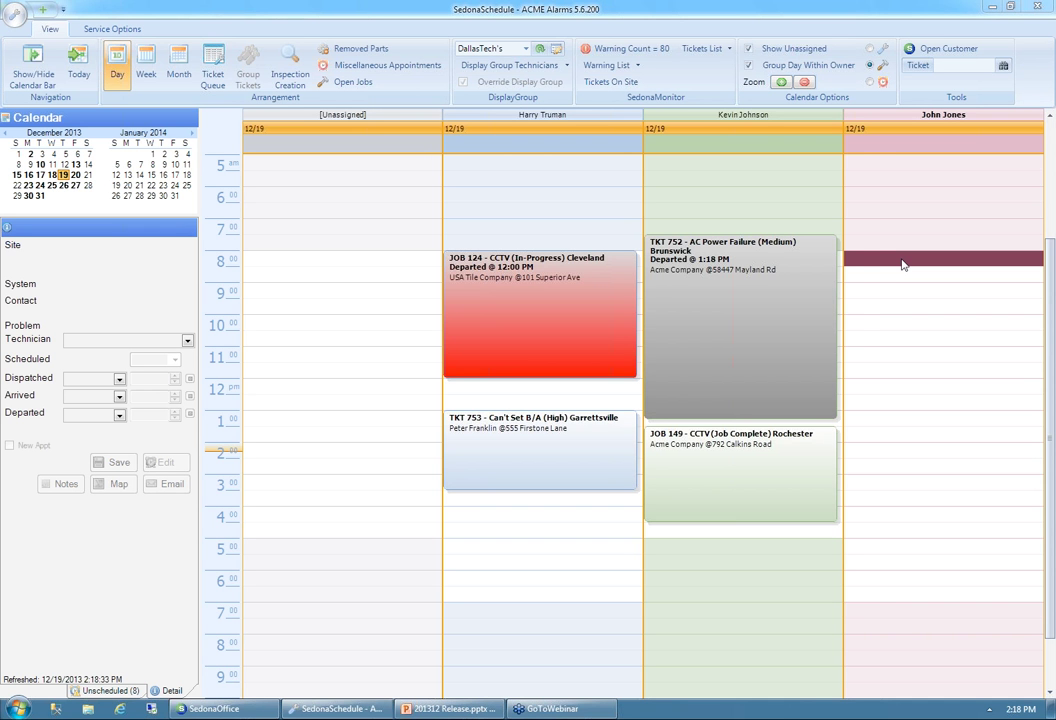
# - Start a job appointment at 8:00 AM on 12/19 in the last technician's column and choose job 250
pyautogui.doubleClick(902, 263)
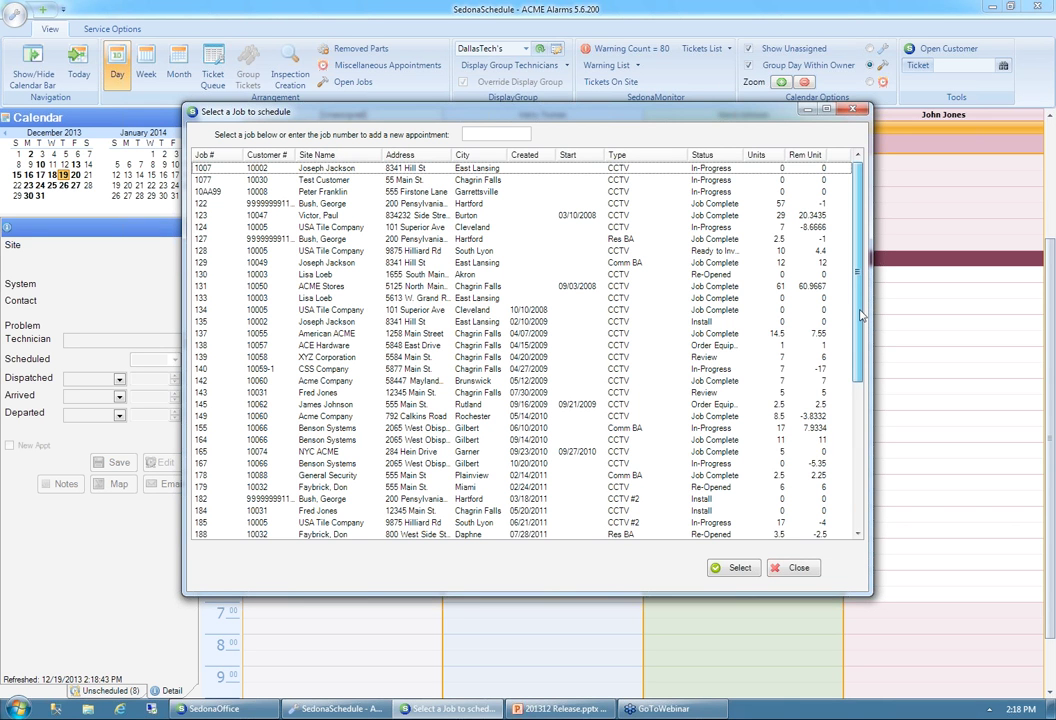
pyautogui.scroll(-1, 861, 316)
pyautogui.moveTo(861, 316); pyautogui.dragTo(861, 451)
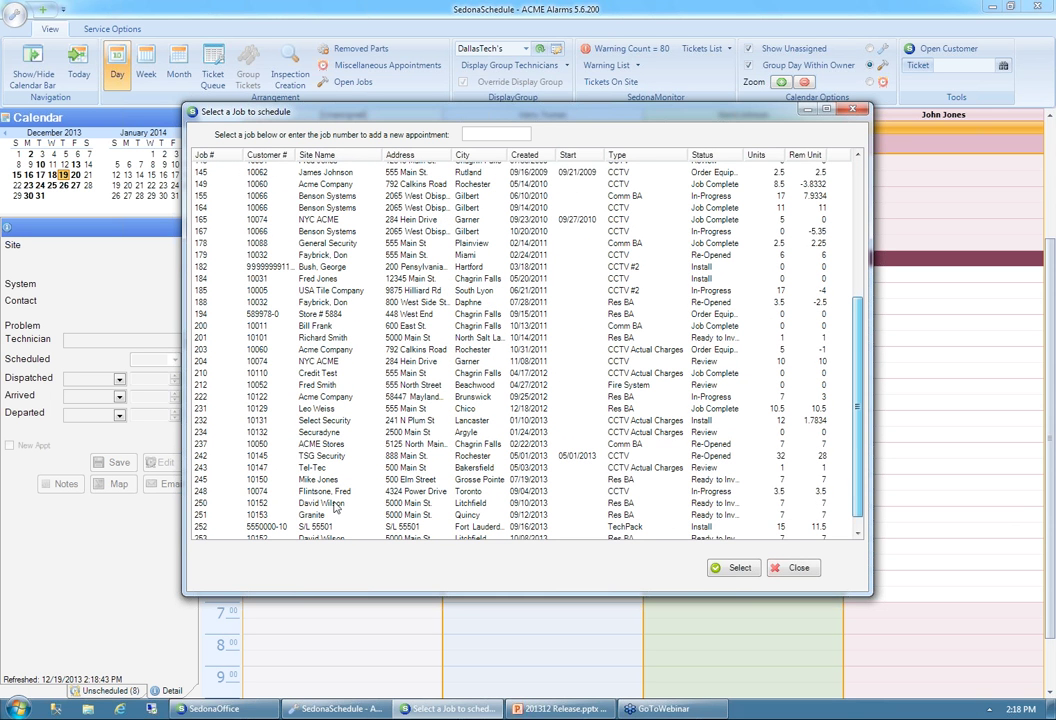
pyautogui.doubleClick(200, 508)
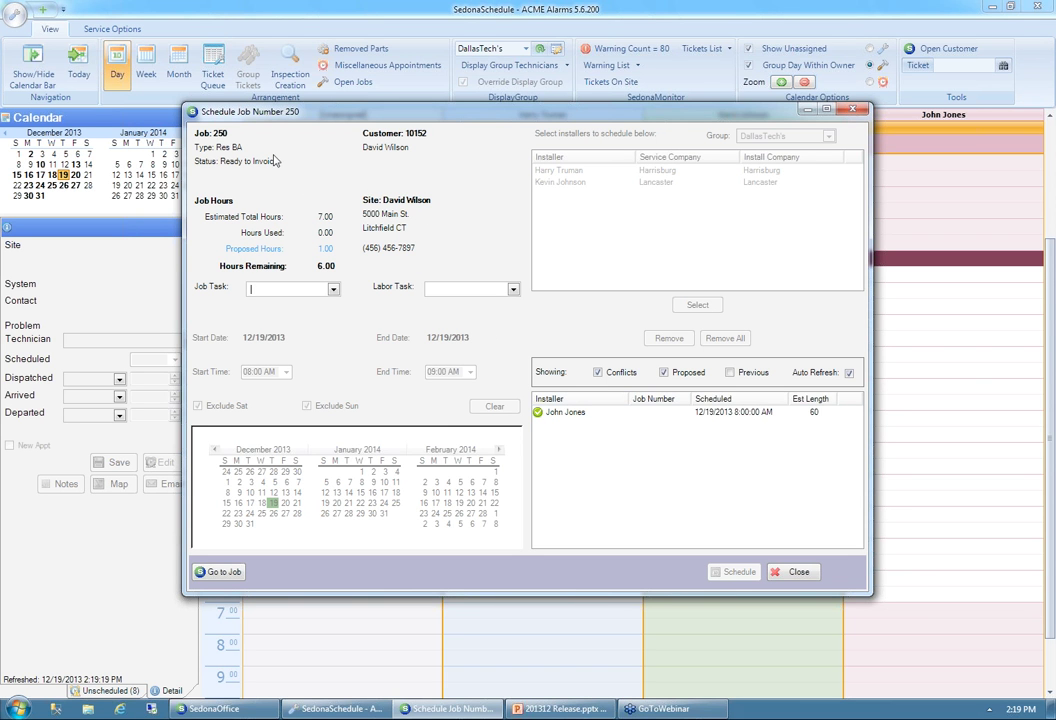
# - Set the job task of the job 250 schedule to Installation
pyautogui.moveTo(252, 117); pyautogui.dragTo(294, 129)
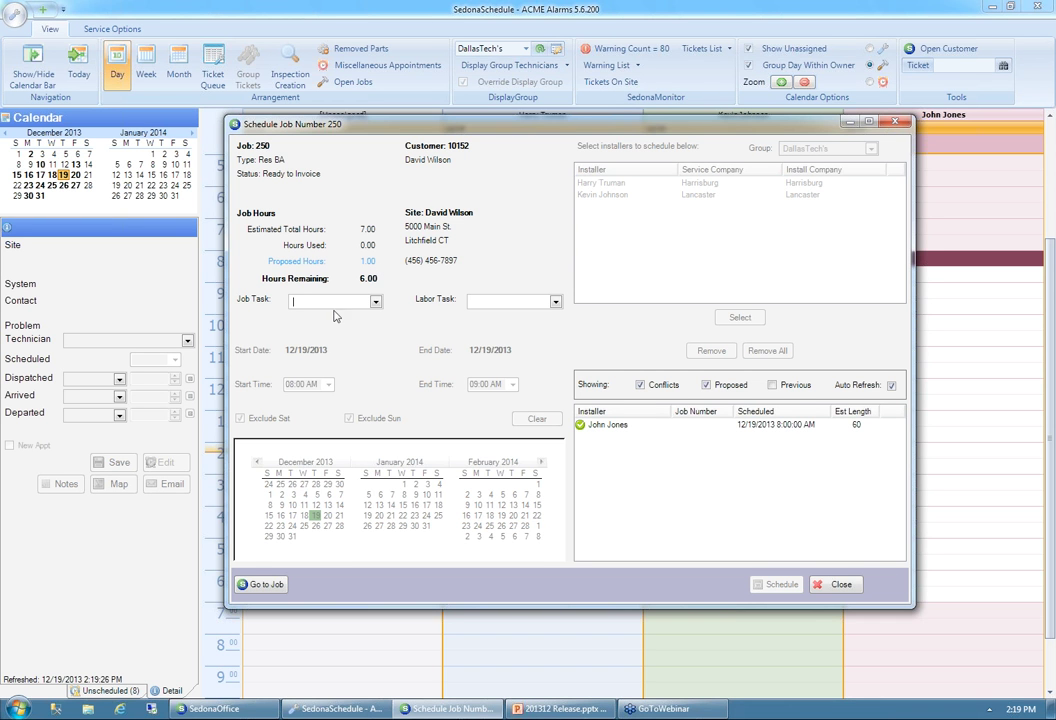
pyautogui.click(376, 302)
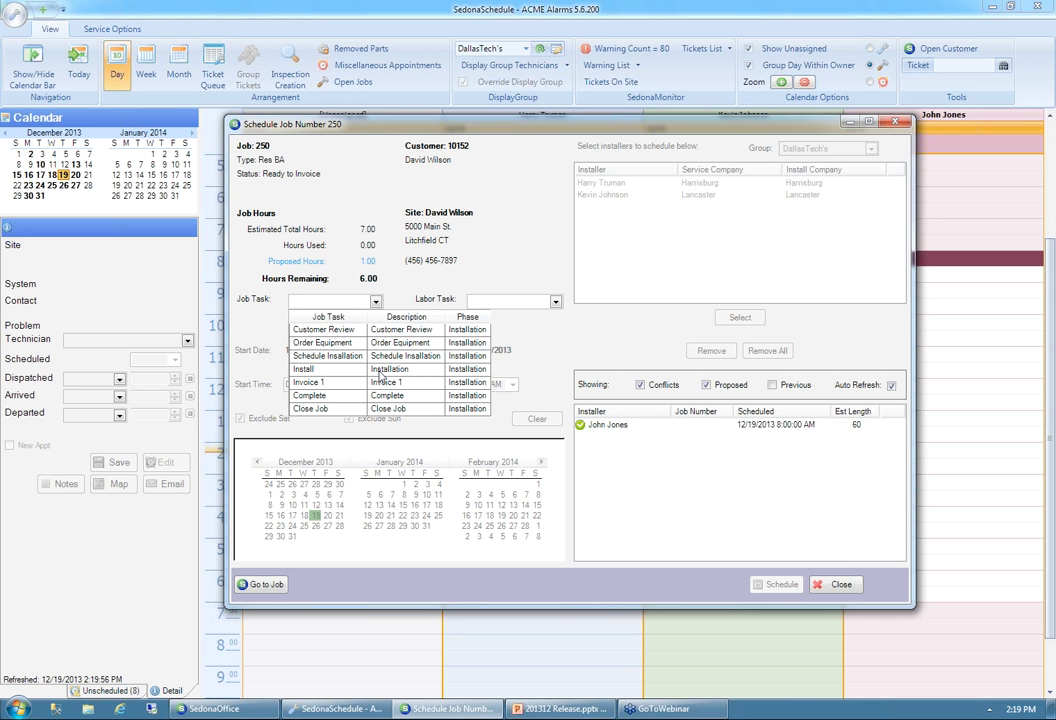
pyautogui.click(381, 370)
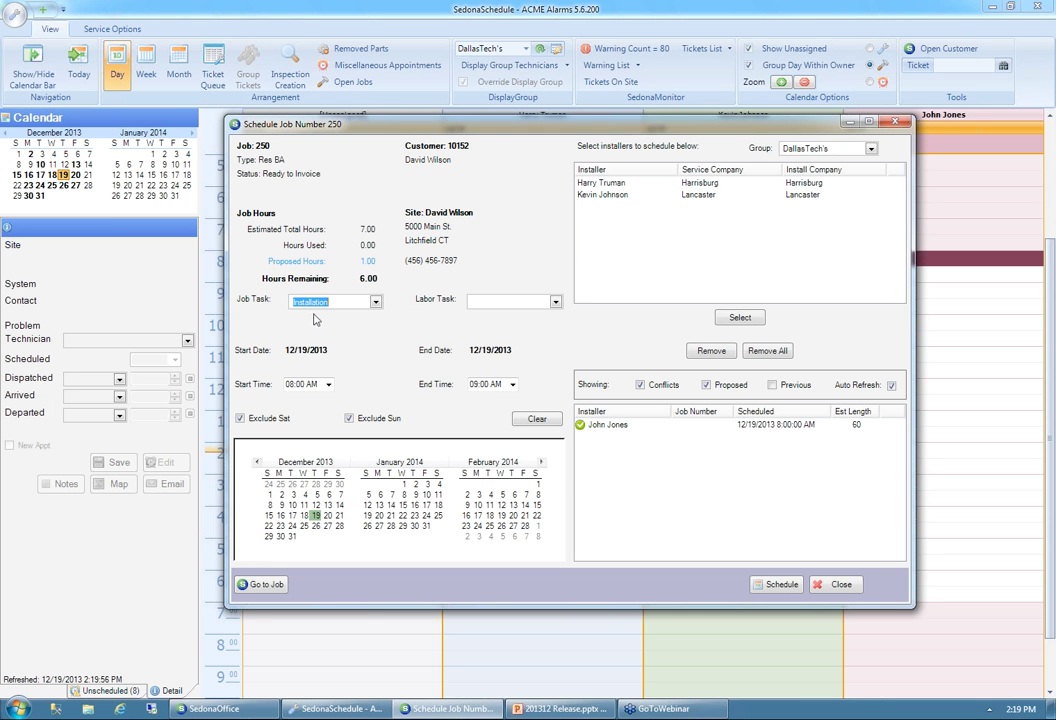
pyautogui.click(377, 302)
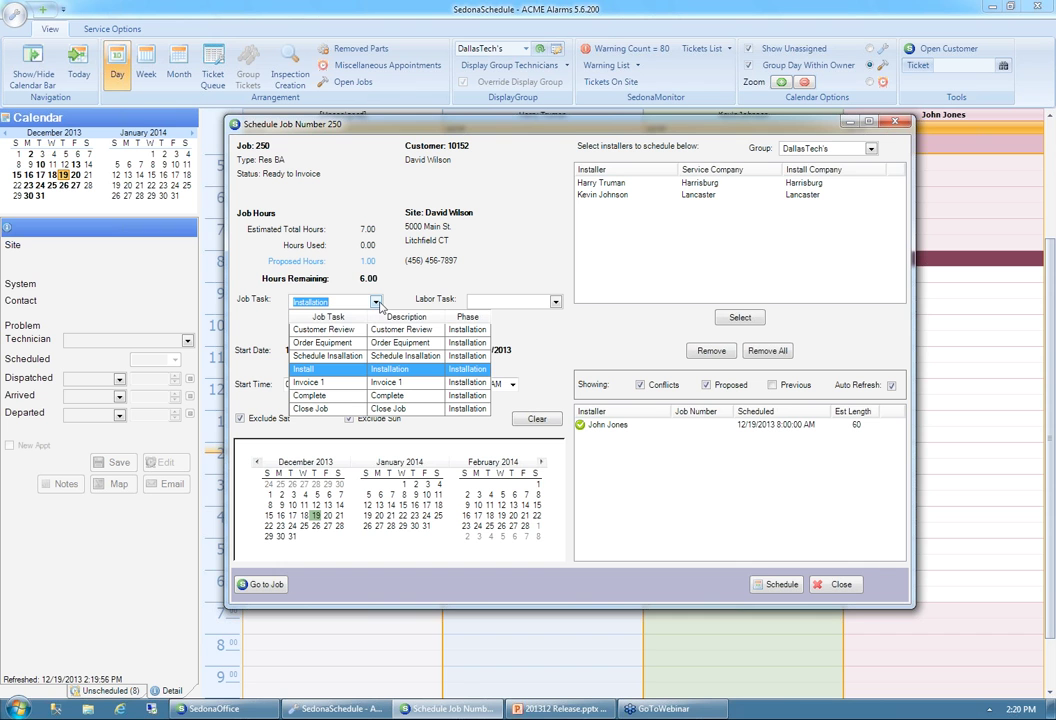
pyautogui.click(384, 373)
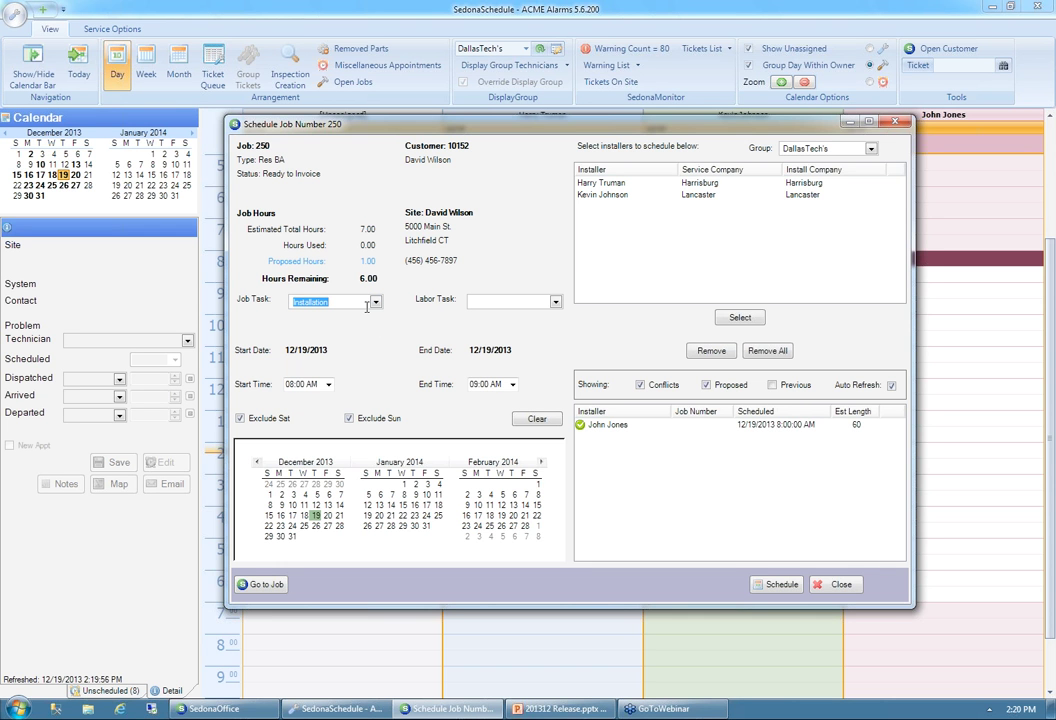
# - Set the labor task to Prewire and the appointment's end time to 12:00 PM
pyautogui.click(556, 304)
pyautogui.click(556, 304)
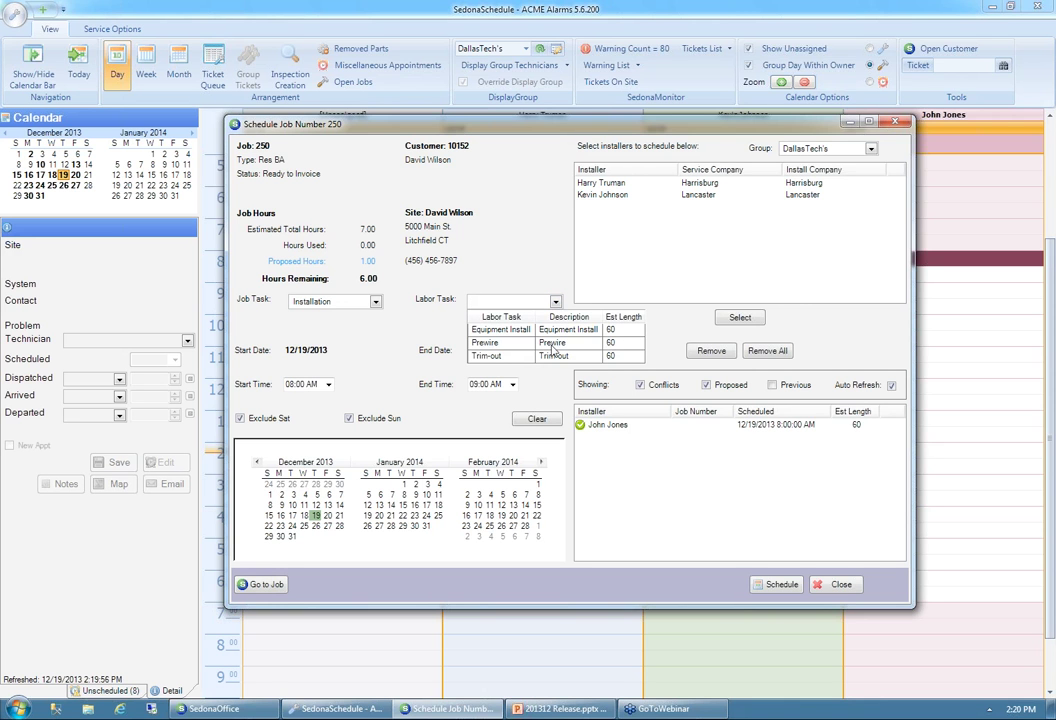
pyautogui.click(610, 345)
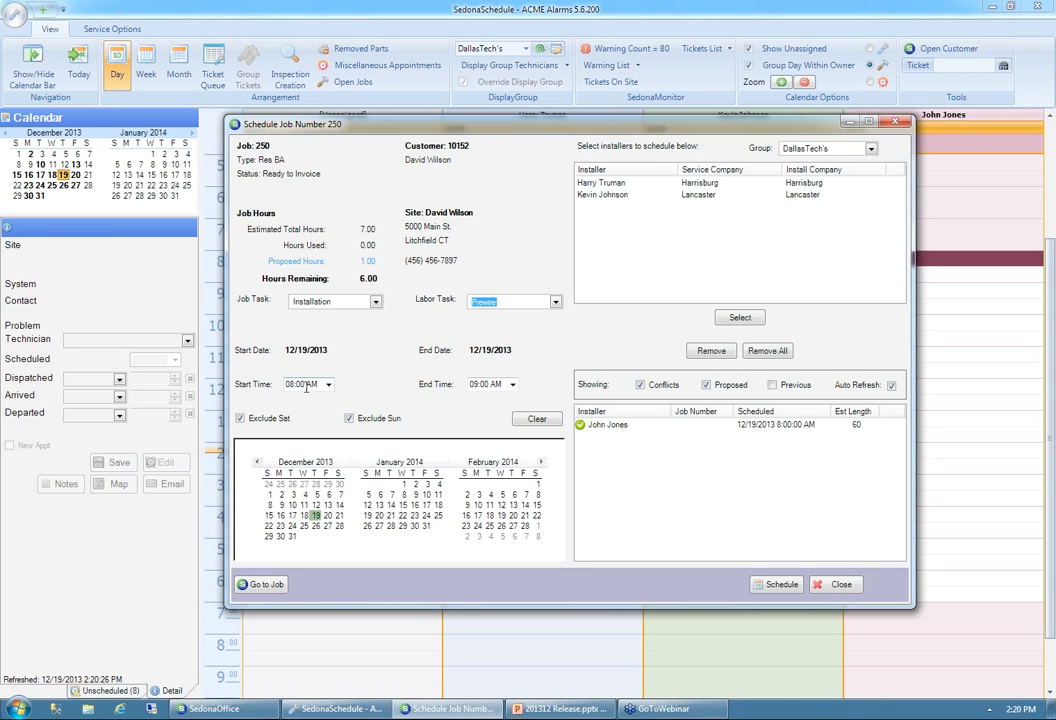
pyautogui.click(512, 385)
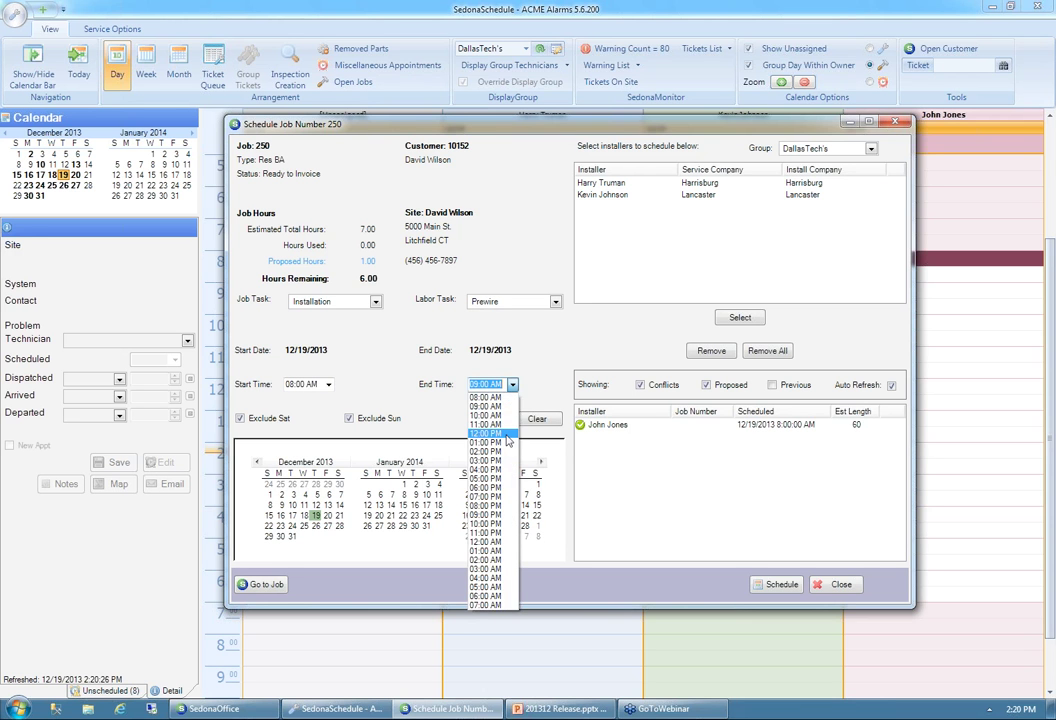
pyautogui.click(505, 436)
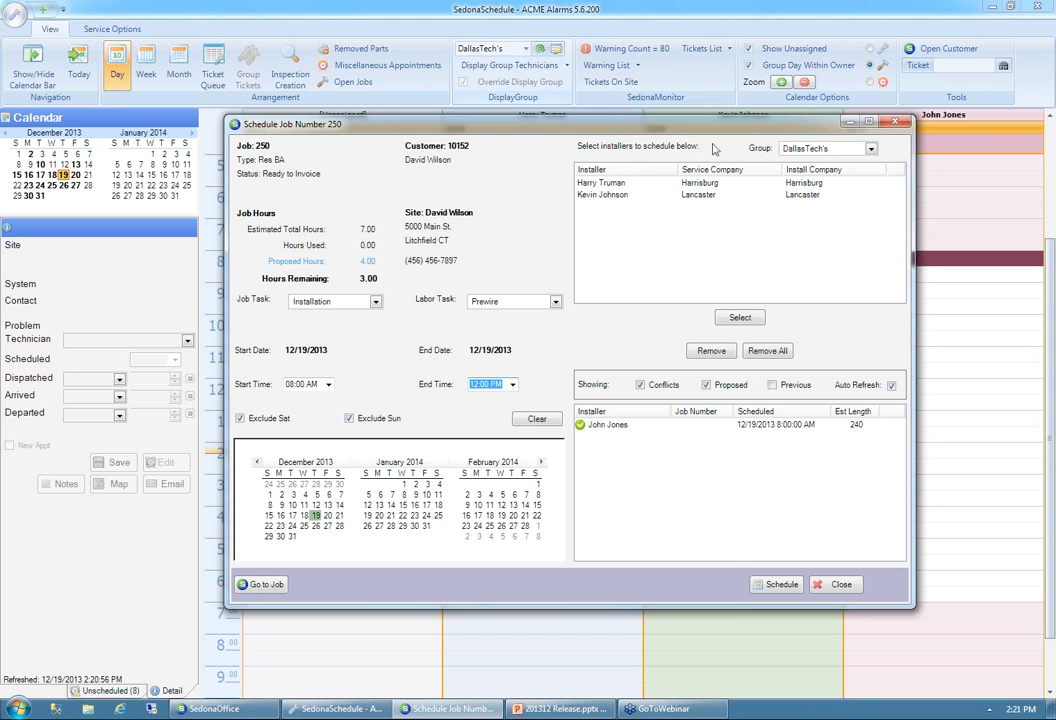
# - Switch the installer group to Installers and back to DallasTech's
pyautogui.click(871, 149)
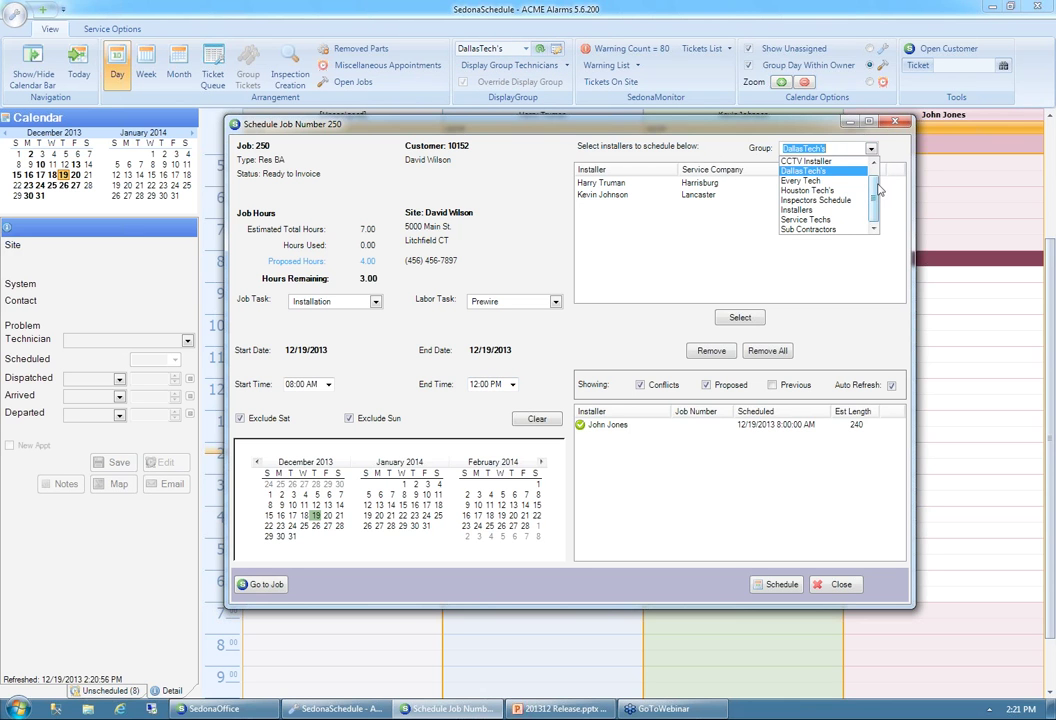
pyautogui.scroll(1, 874, 178)
pyautogui.scroll(-1, 874, 178)
pyautogui.click(798, 212)
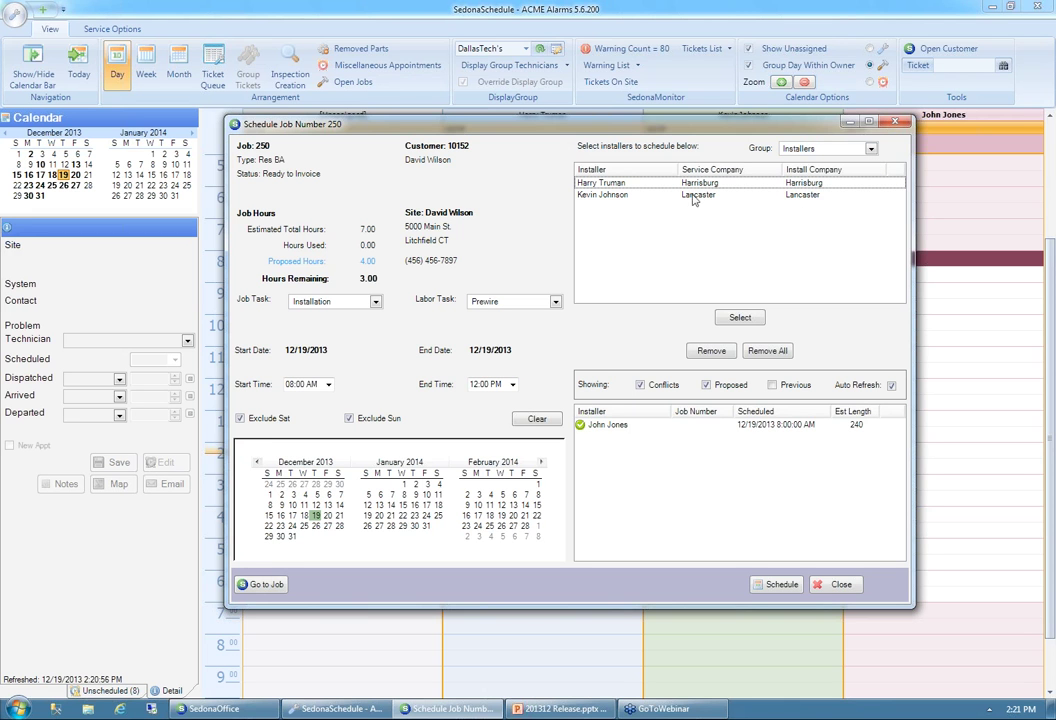
pyautogui.click(873, 151)
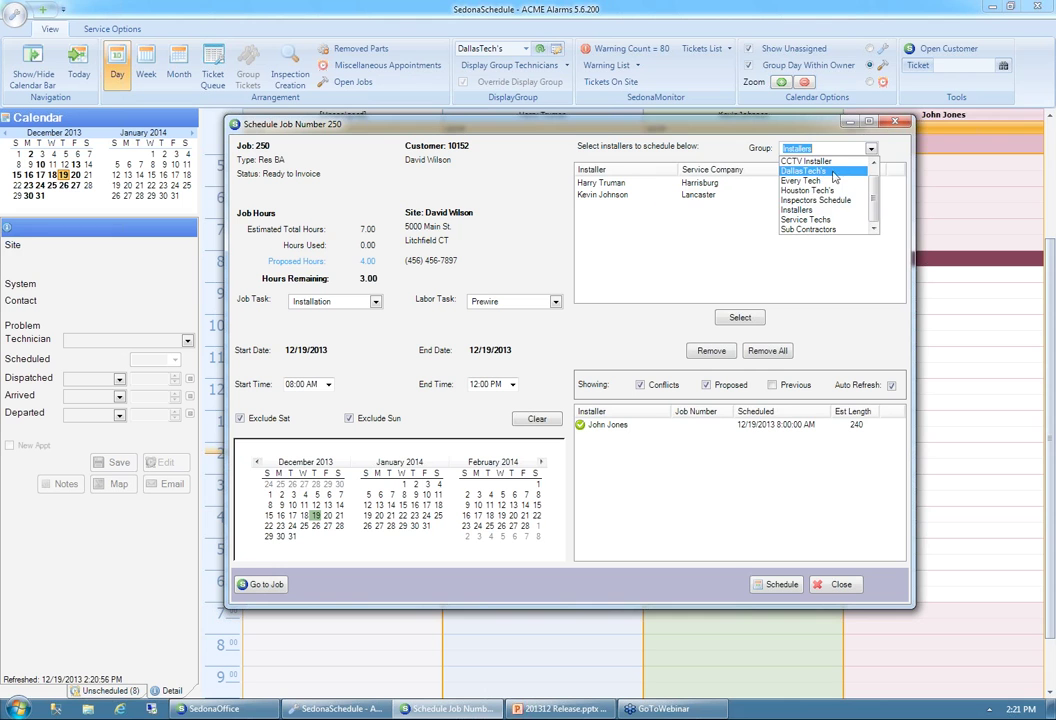
pyautogui.click(850, 193)
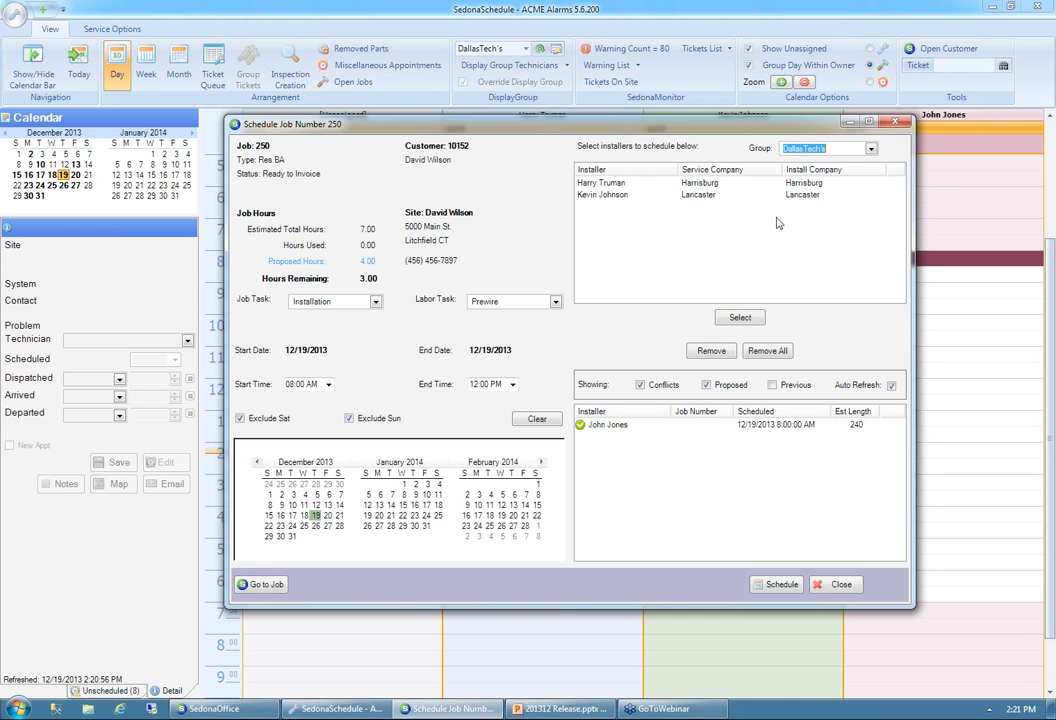
# - Add the first available installer to the job 250 schedule to check for conflicts and remove that installer again
pyautogui.doubleClick(608, 184)
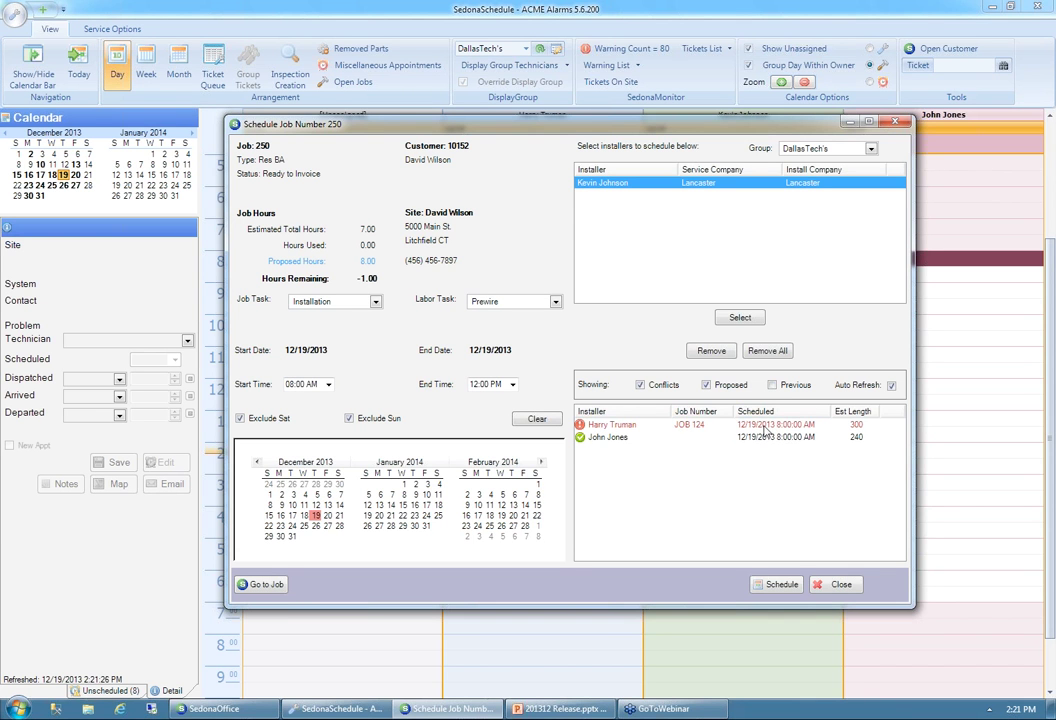
pyautogui.click(765, 427)
pyautogui.click(710, 351)
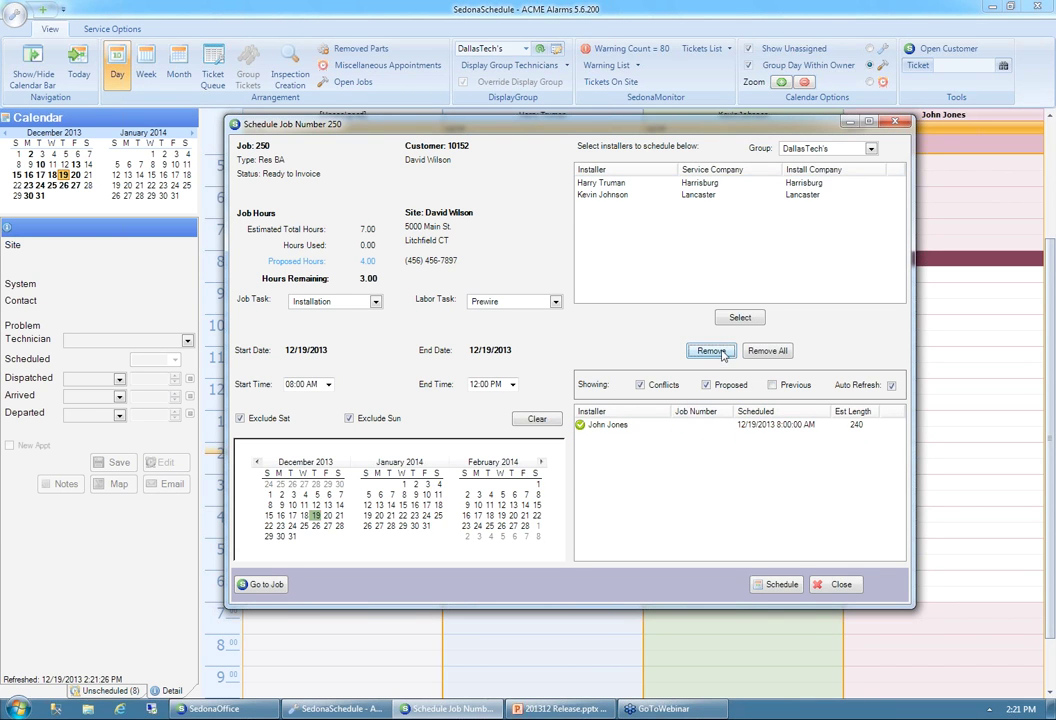
# - Add 12/20/2013 to the job 250 schedule and save the 8:00 AM to 12:00 PM appointments for both days
pyautogui.click(645, 428)
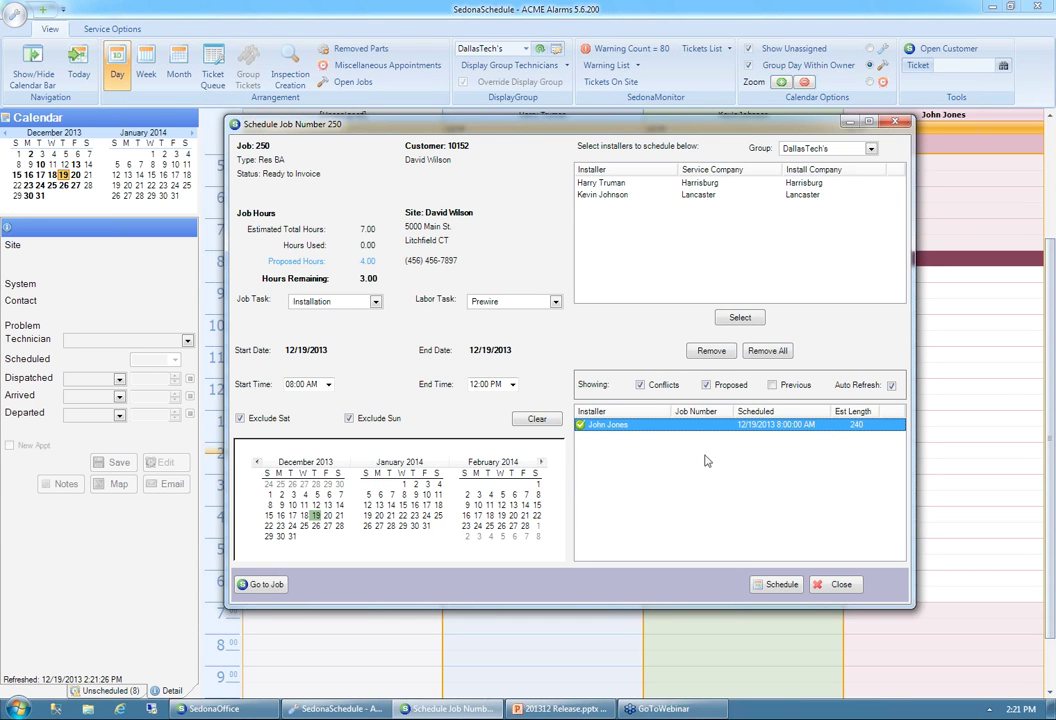
pyautogui.click(327, 516)
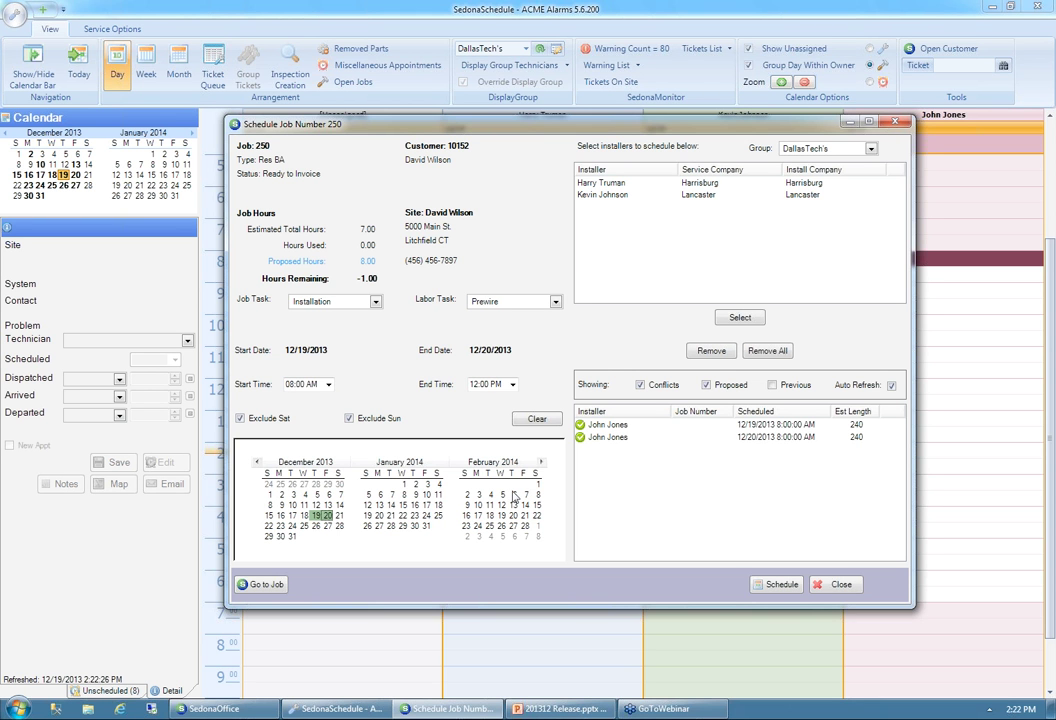
pyautogui.click(781, 585)
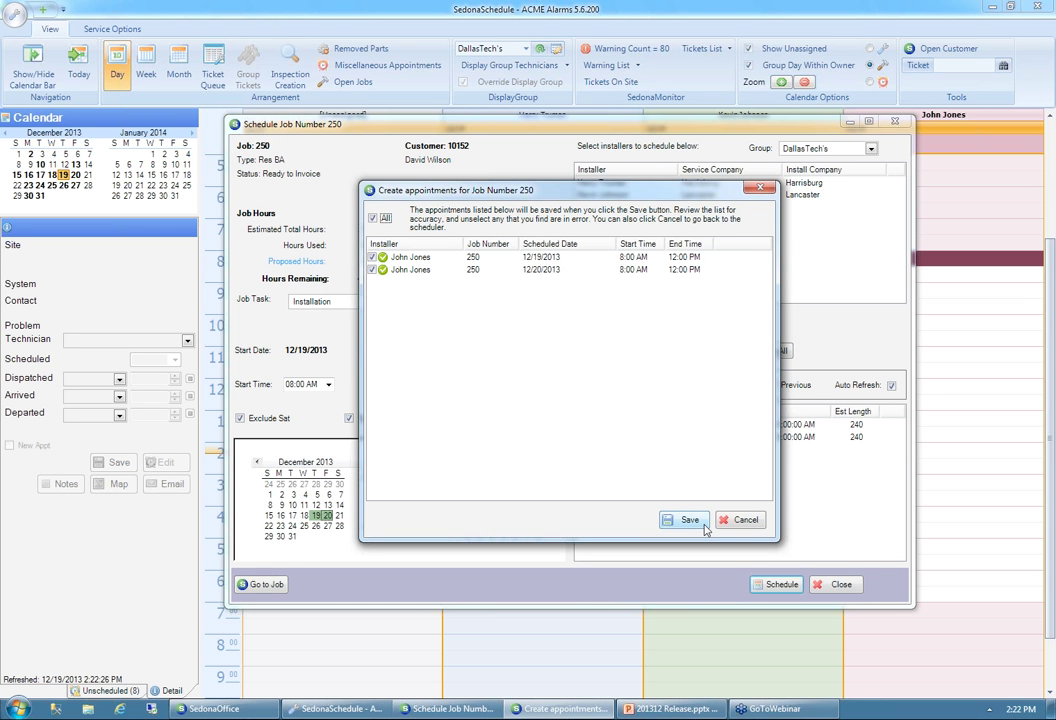
pyautogui.click(371, 271)
pyautogui.click(371, 270)
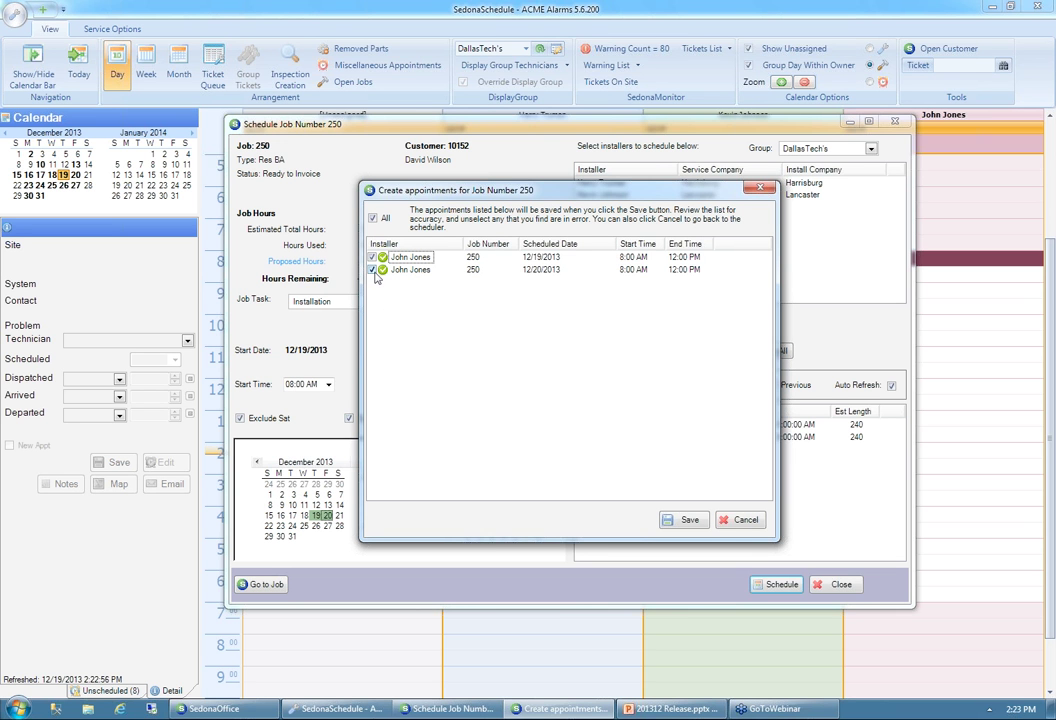
pyautogui.click(686, 522)
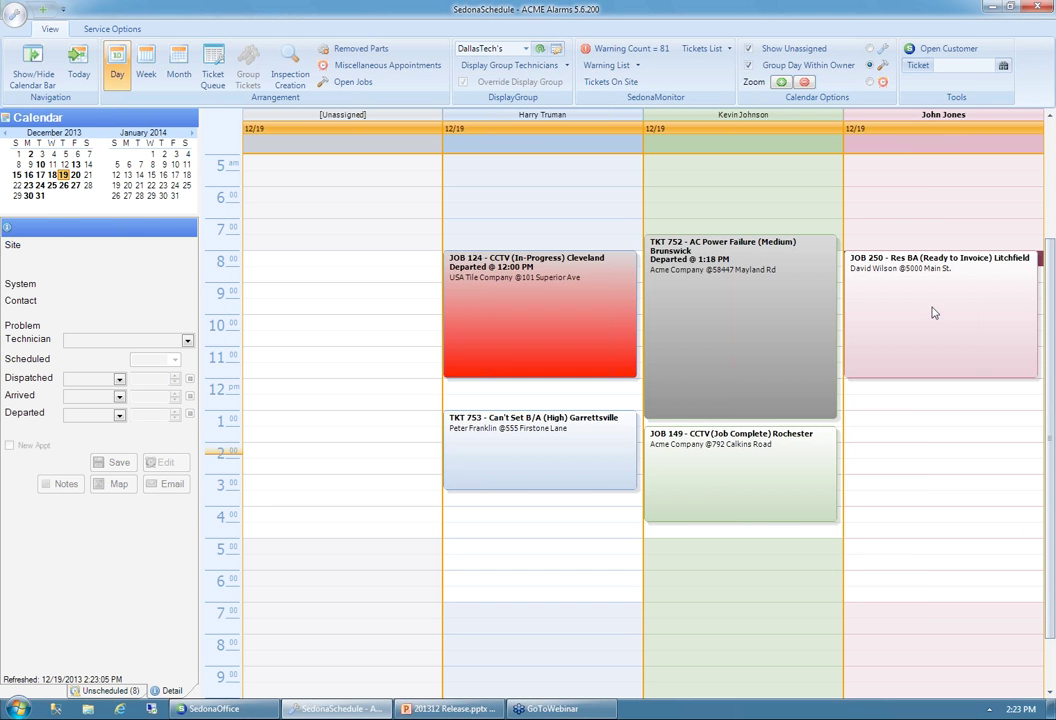
# - Show 12/19 and 12/20 side by side in the calendar and examine the details of both job 250 appointments
pyautogui.click(932, 313)
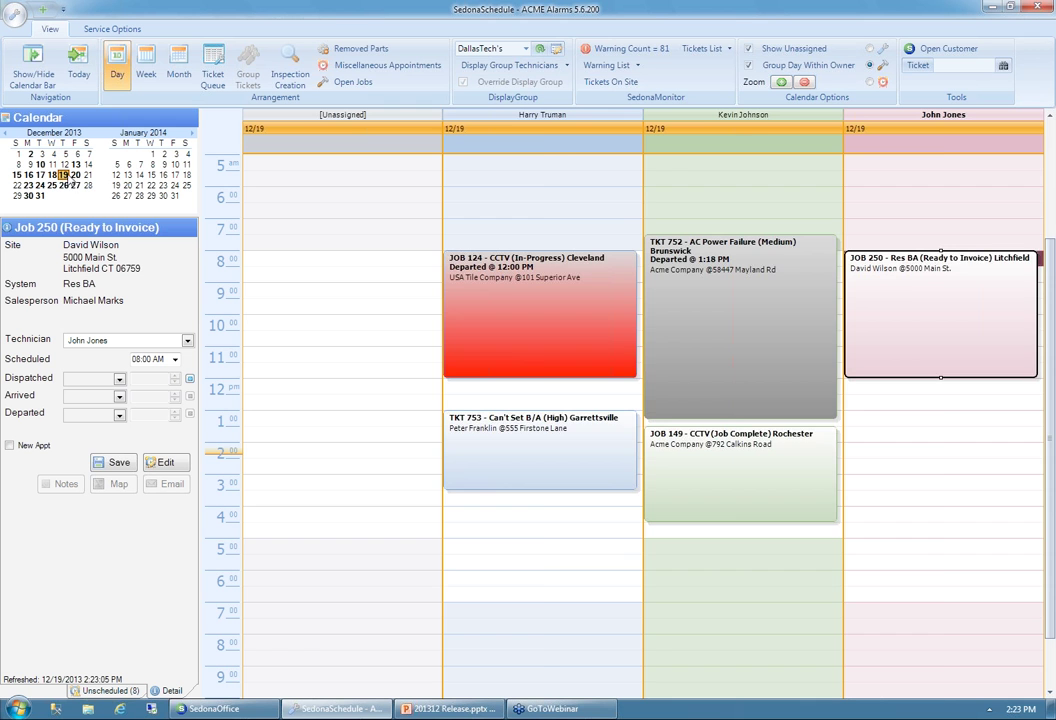
pyautogui.moveTo(63, 175); pyautogui.dragTo(74, 176)
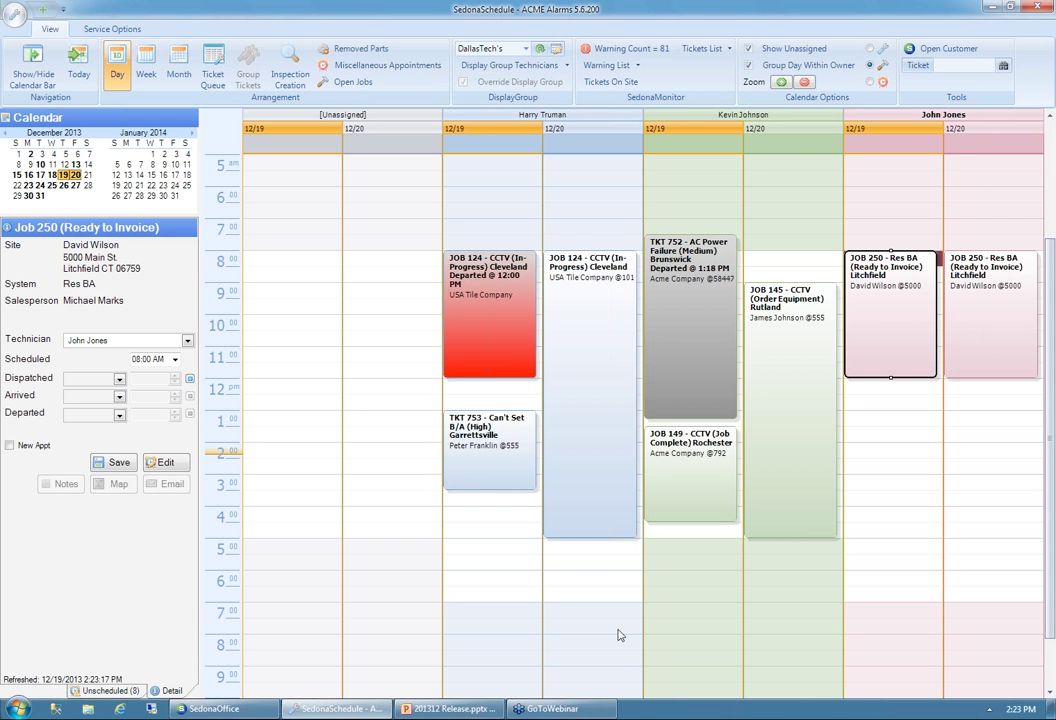
pyautogui.click(982, 323)
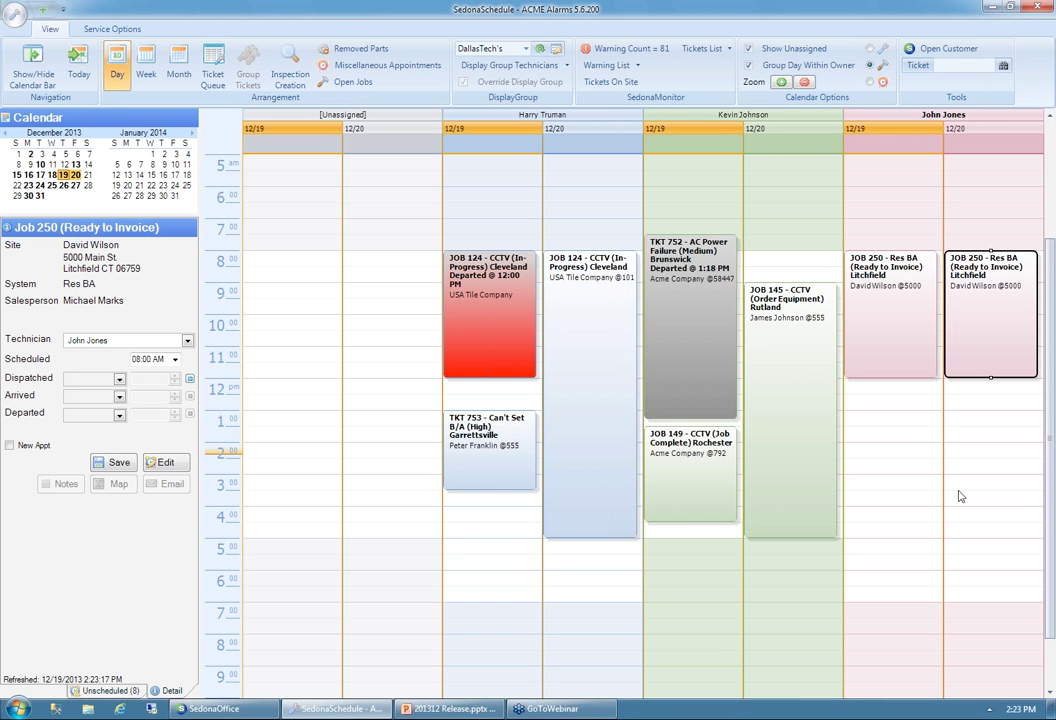
pyautogui.click(920, 328)
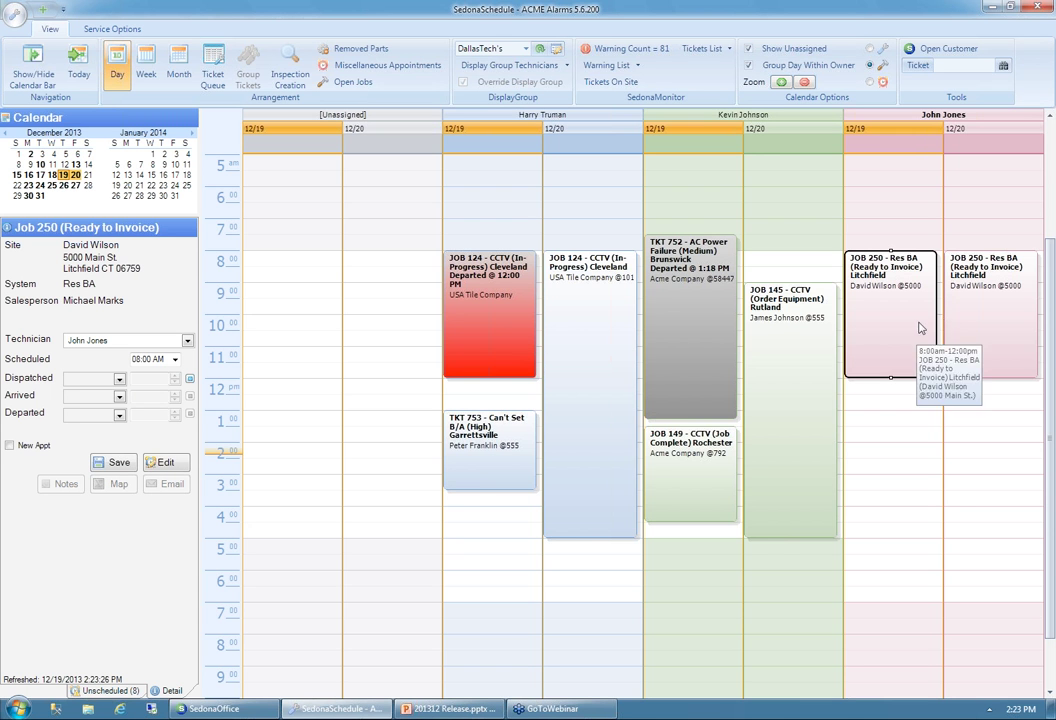
pyautogui.click(982, 328)
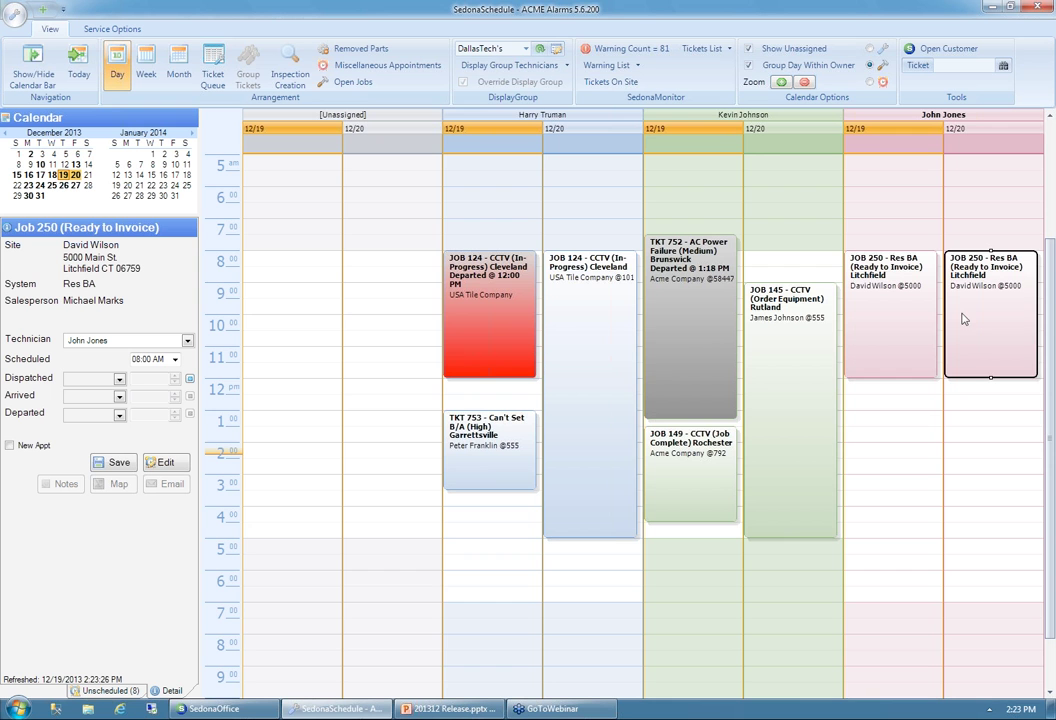
pyautogui.click(922, 316)
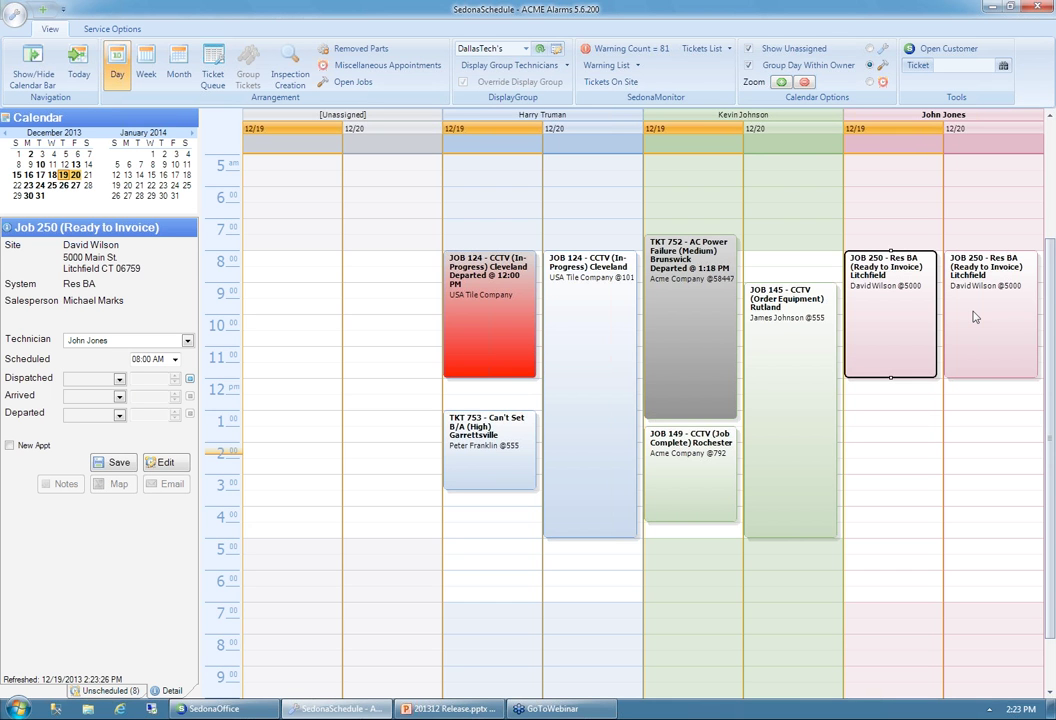
# - Examine both job 250 appointments on 12/19 and 12/20 and view the dispatch details of the 12/19 one
pyautogui.click(975, 317)
pyautogui.click(903, 314)
pyautogui.click(166, 463)
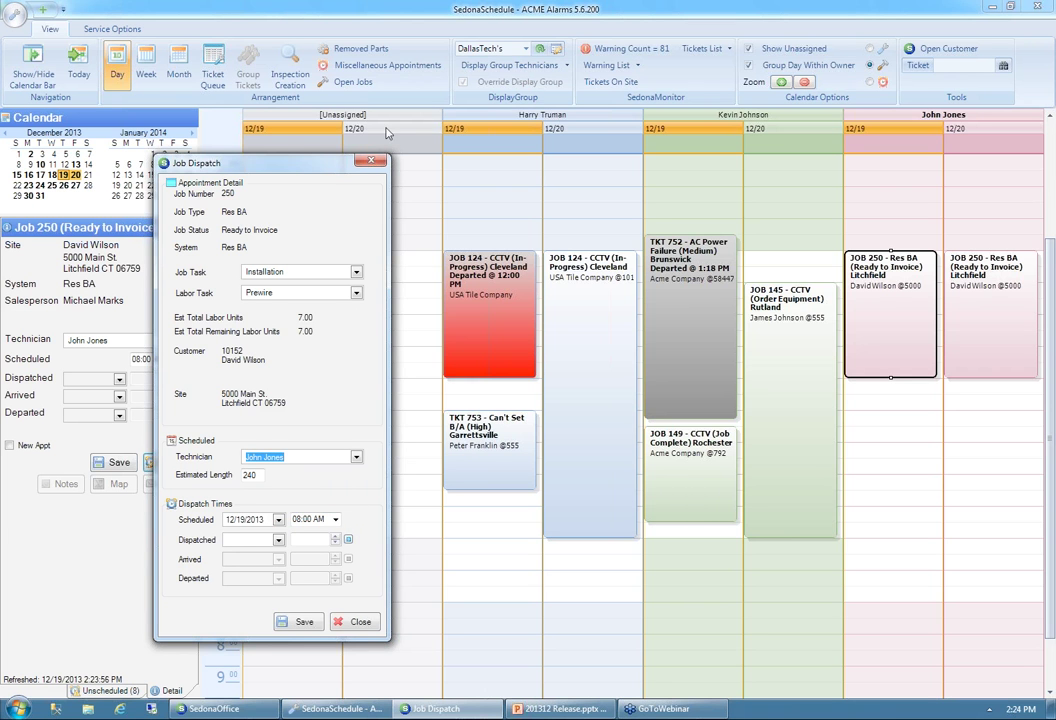
pyautogui.click(370, 161)
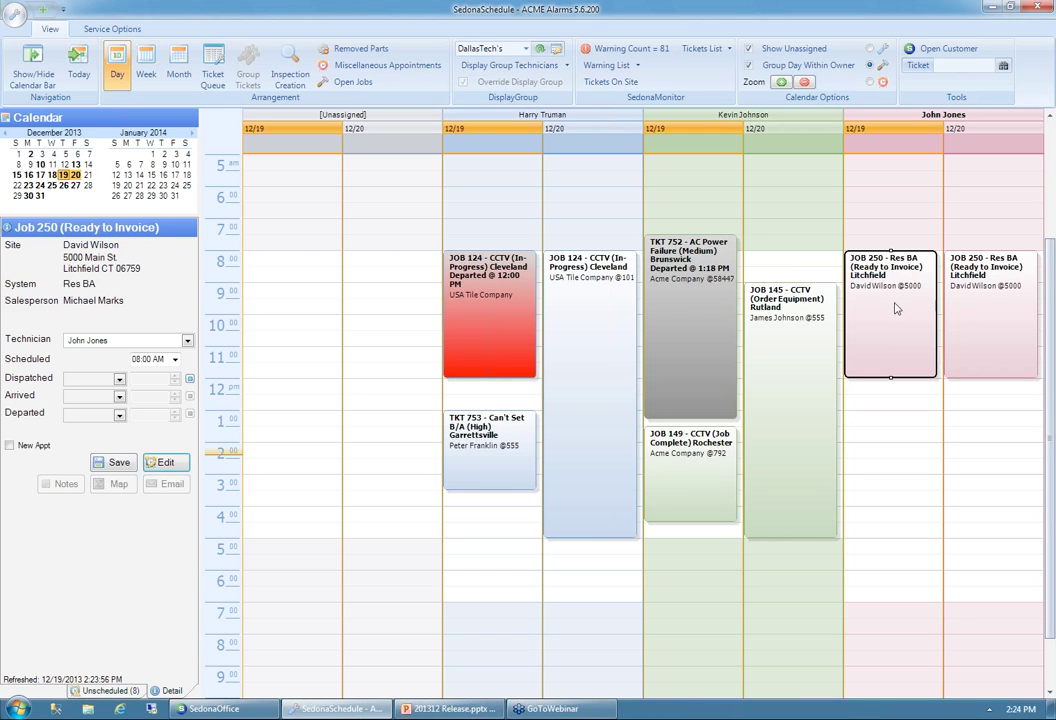
# - Move the 12/19 job 250 appointment to 1:00 PM and delete the 12/20 job 250 appointment
pyautogui.moveTo(896, 309); pyautogui.dragTo(899, 479)
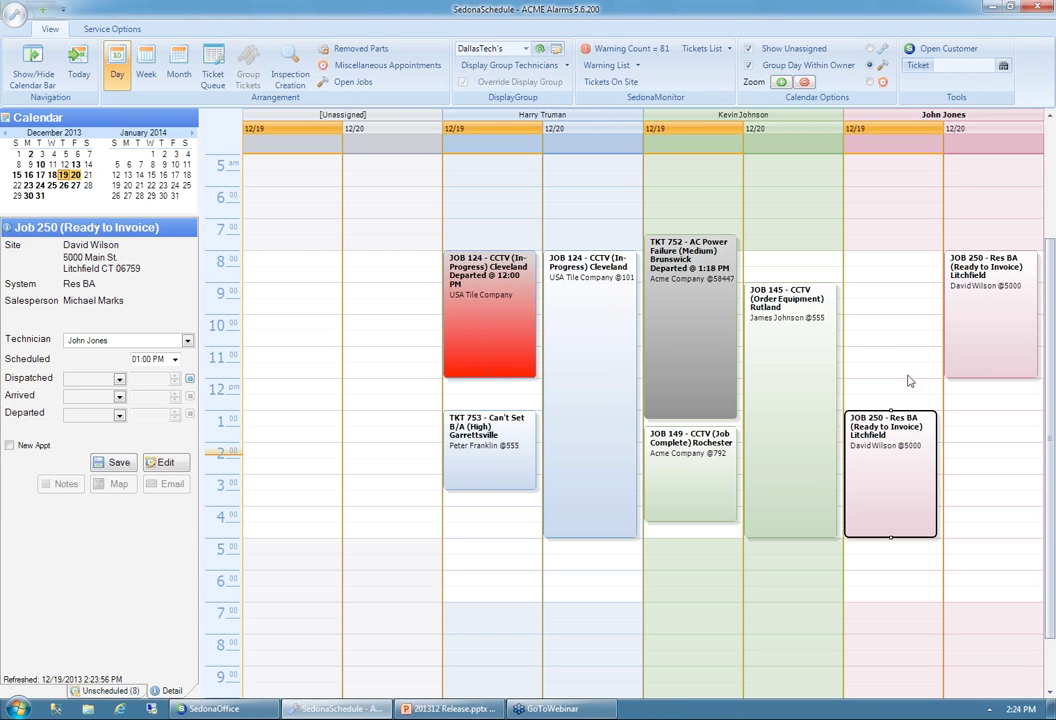
pyautogui.click(984, 297)
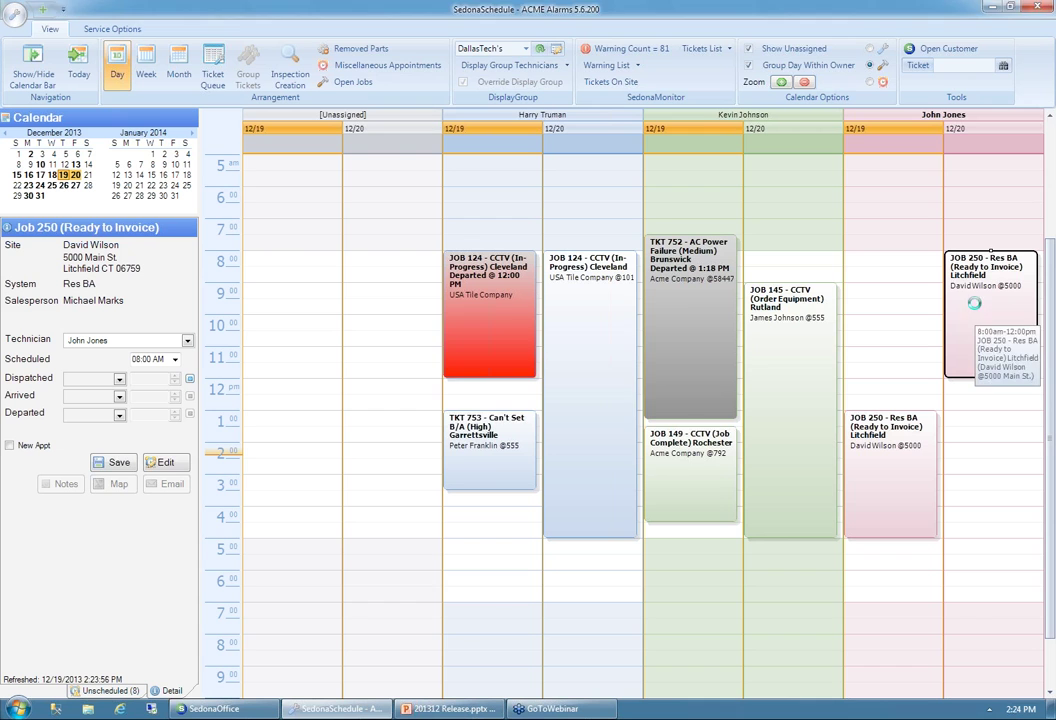
pyautogui.press('Delete')
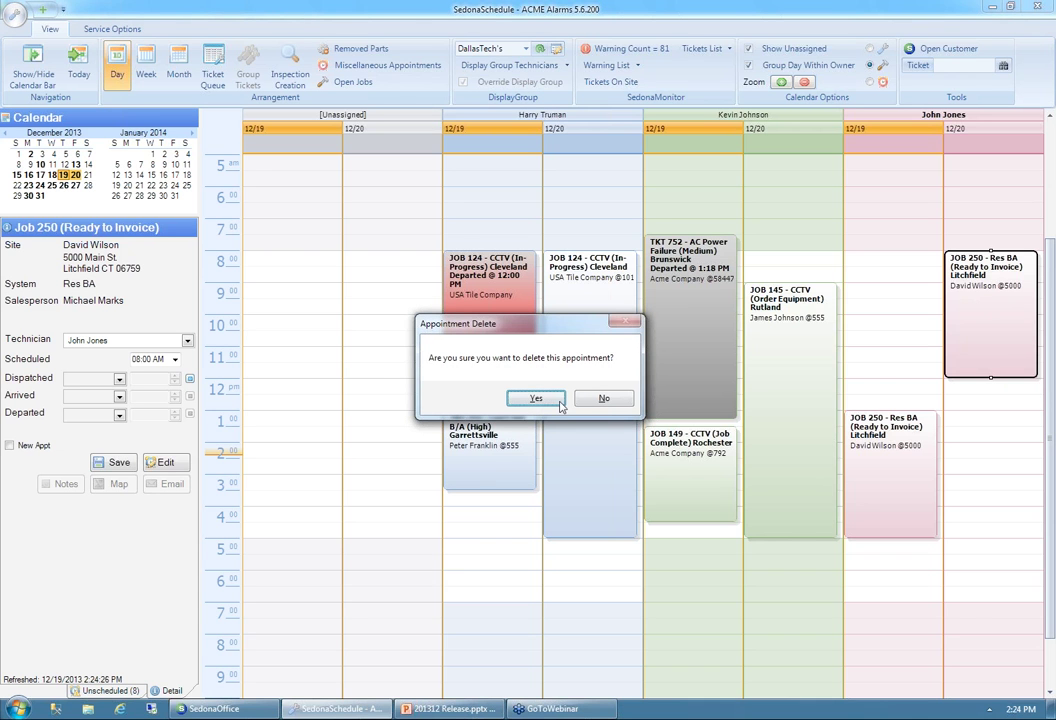
pyautogui.click(559, 401)
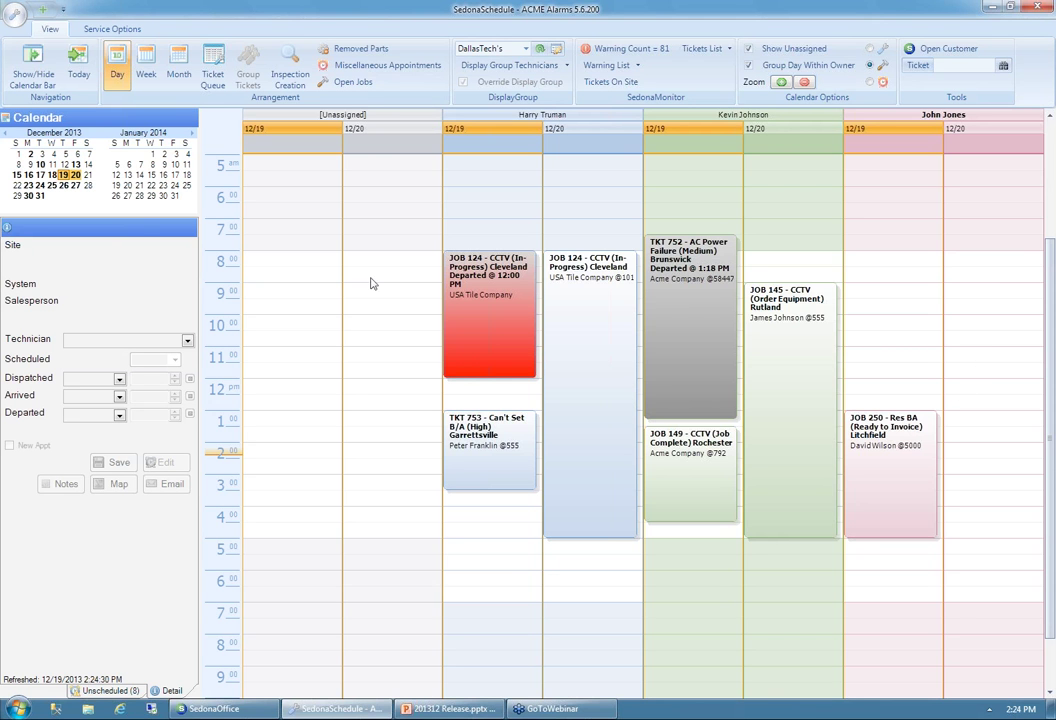
# - Show only 12/19 in the calendar and stamp the job 250 appointment as dispatched at the current time
pyautogui.click(62, 175)
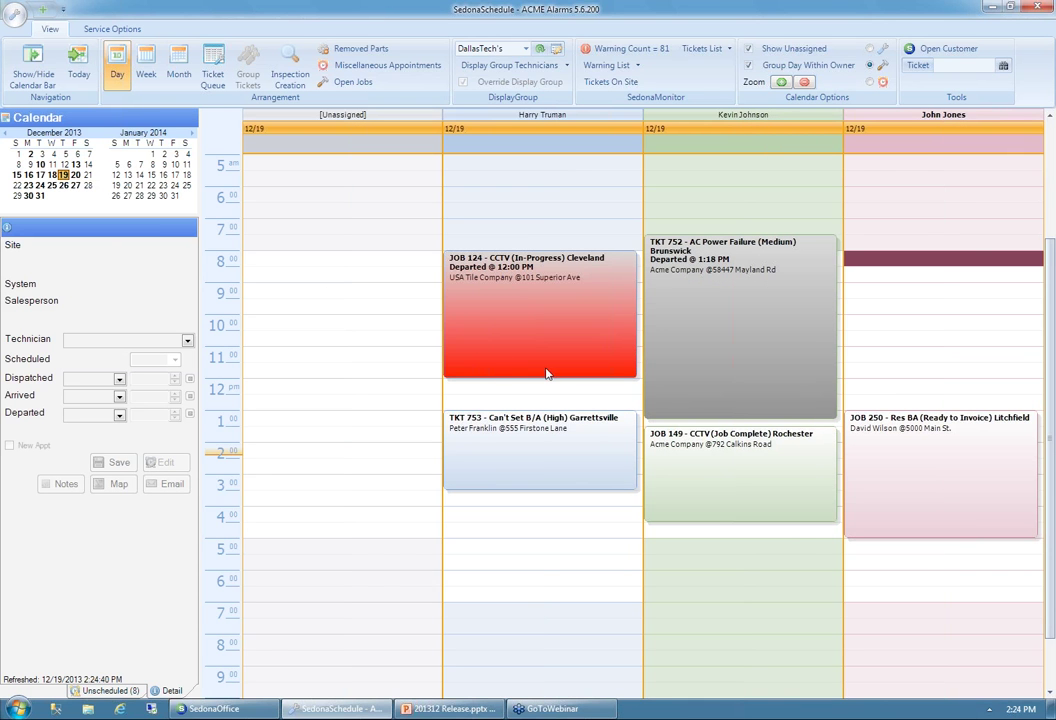
pyautogui.click(905, 463)
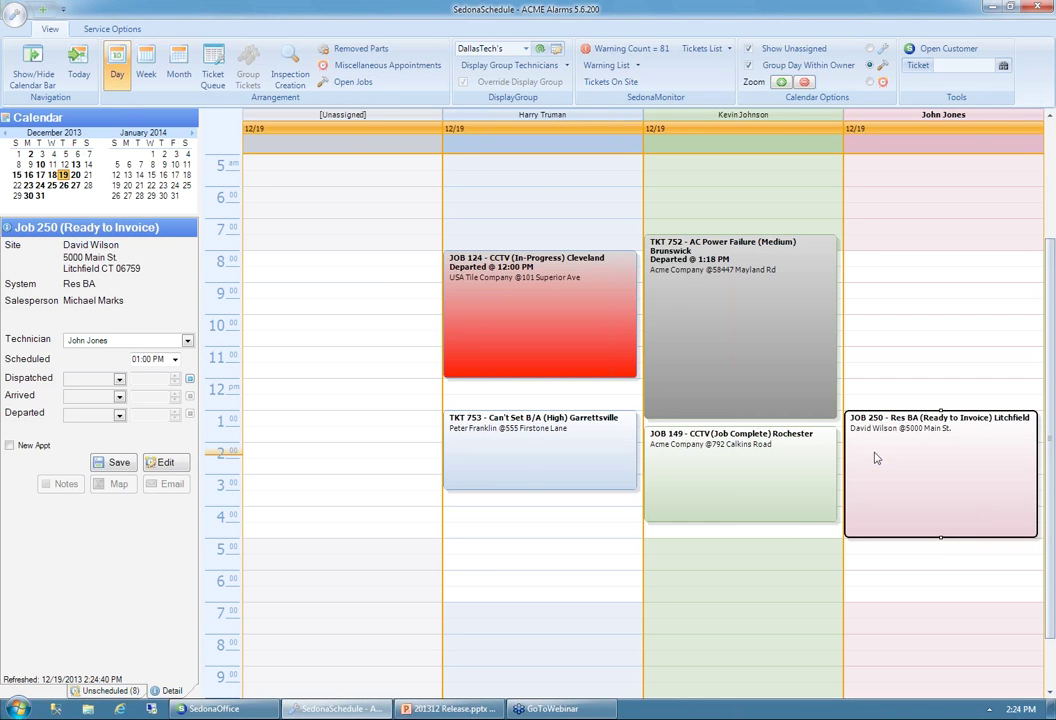
pyautogui.click(190, 378)
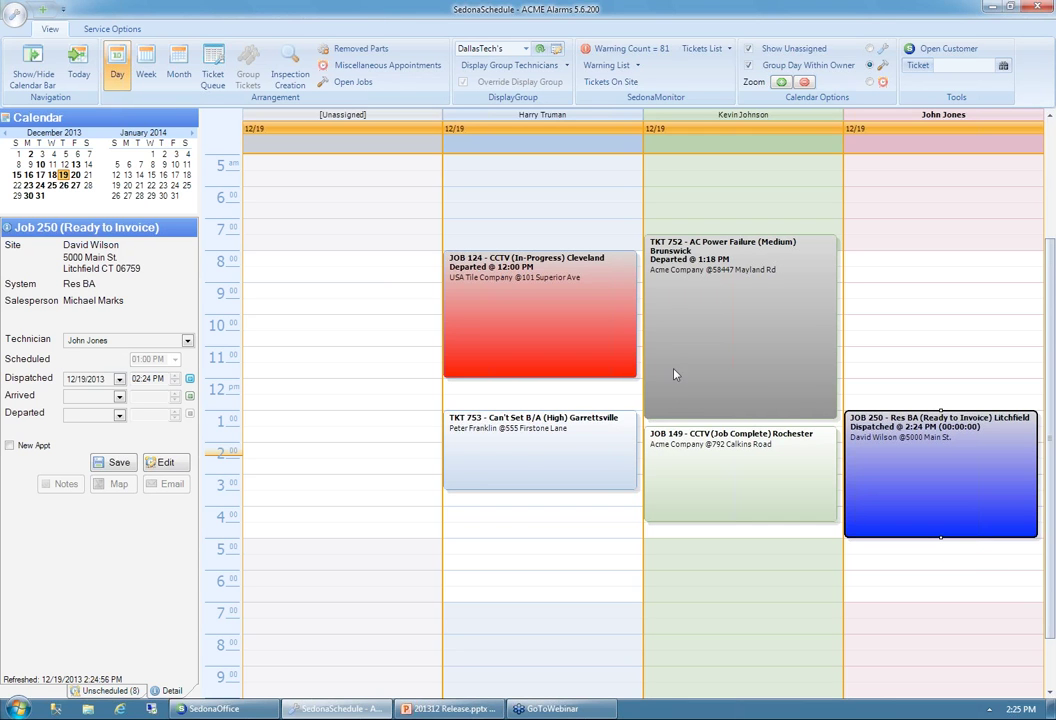
# - Stamp ticket 753 as dispatched and arrived, and the job 250 appointment as arrived, at the current time
pyautogui.click(450, 418)
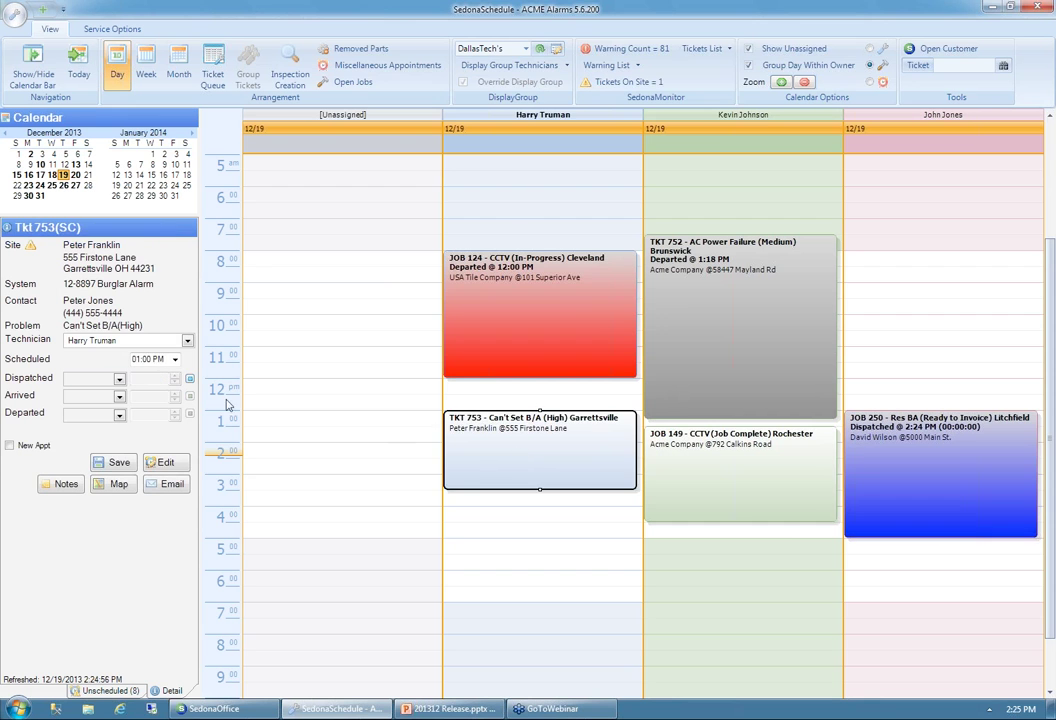
pyautogui.click(190, 378)
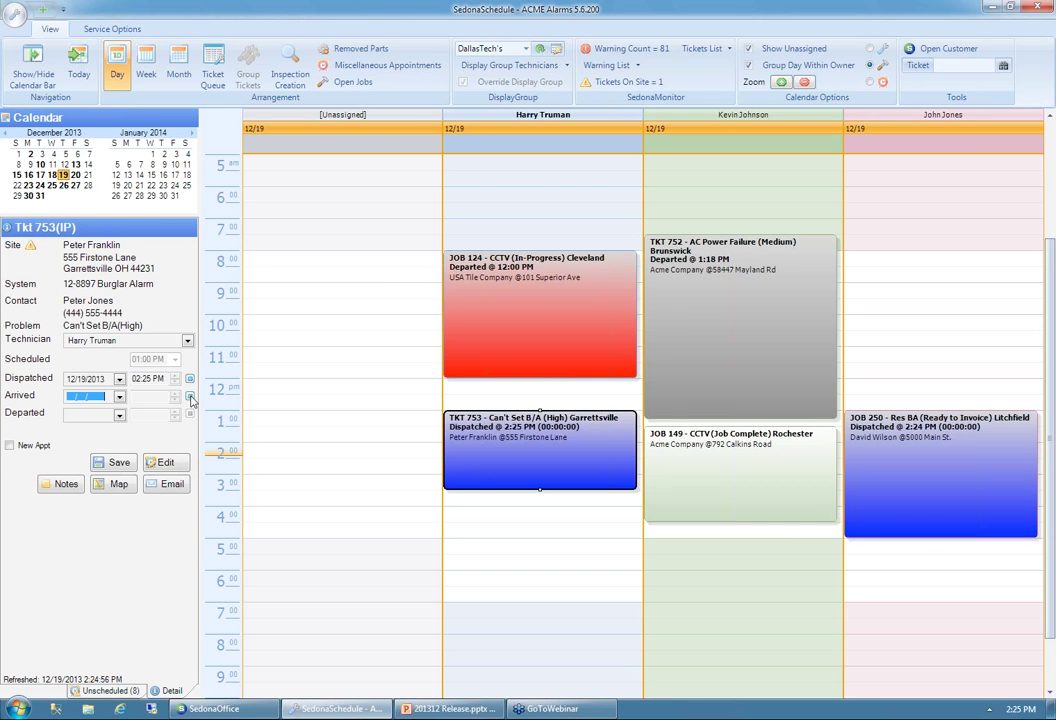
pyautogui.click(190, 396)
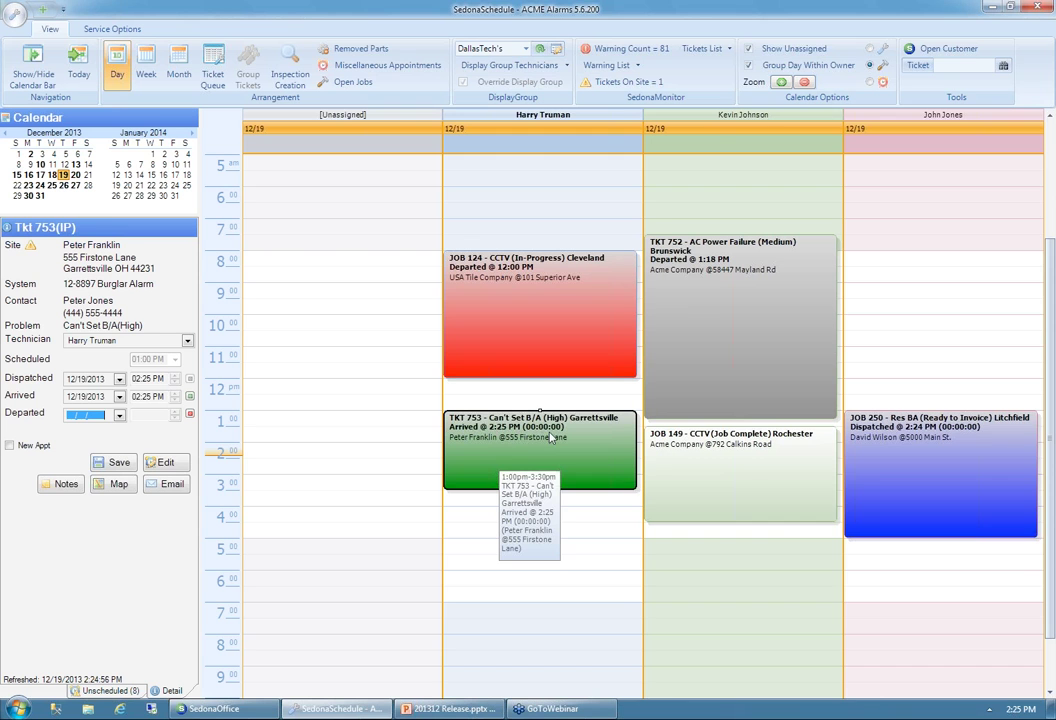
pyautogui.click(951, 465)
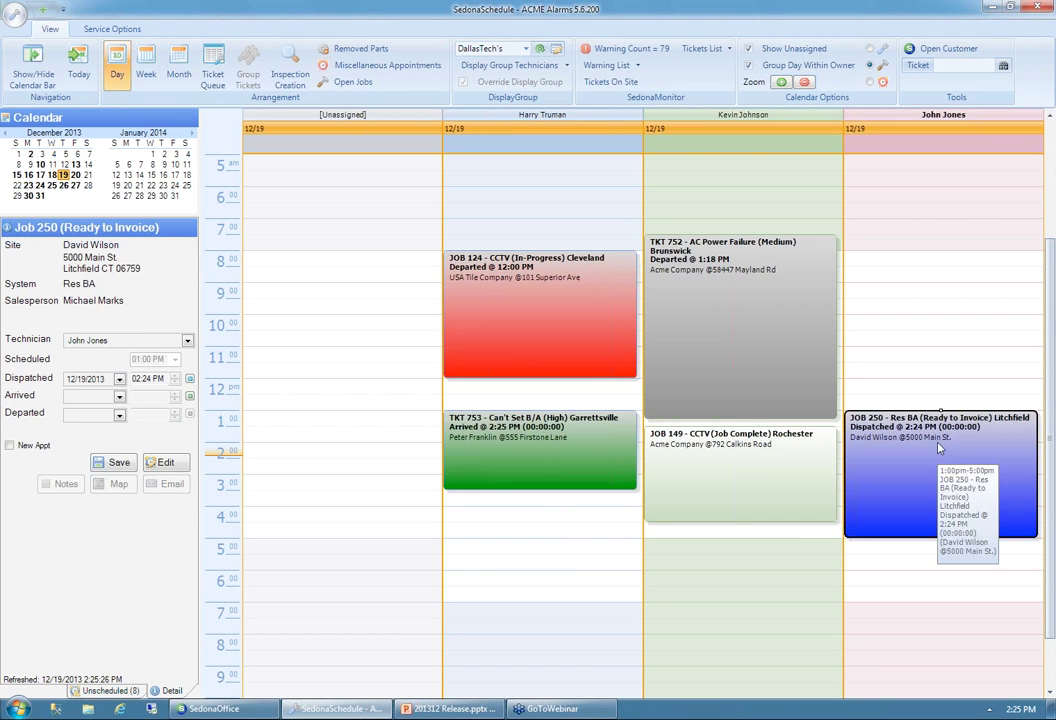
pyautogui.click(189, 396)
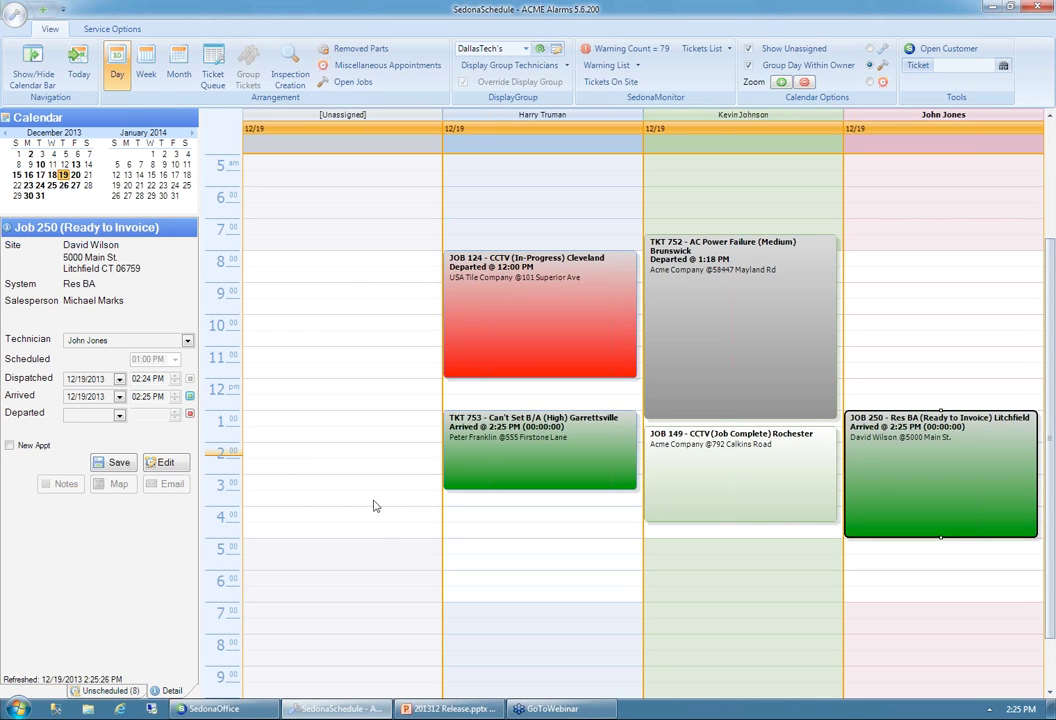
pyautogui.click(170, 464)
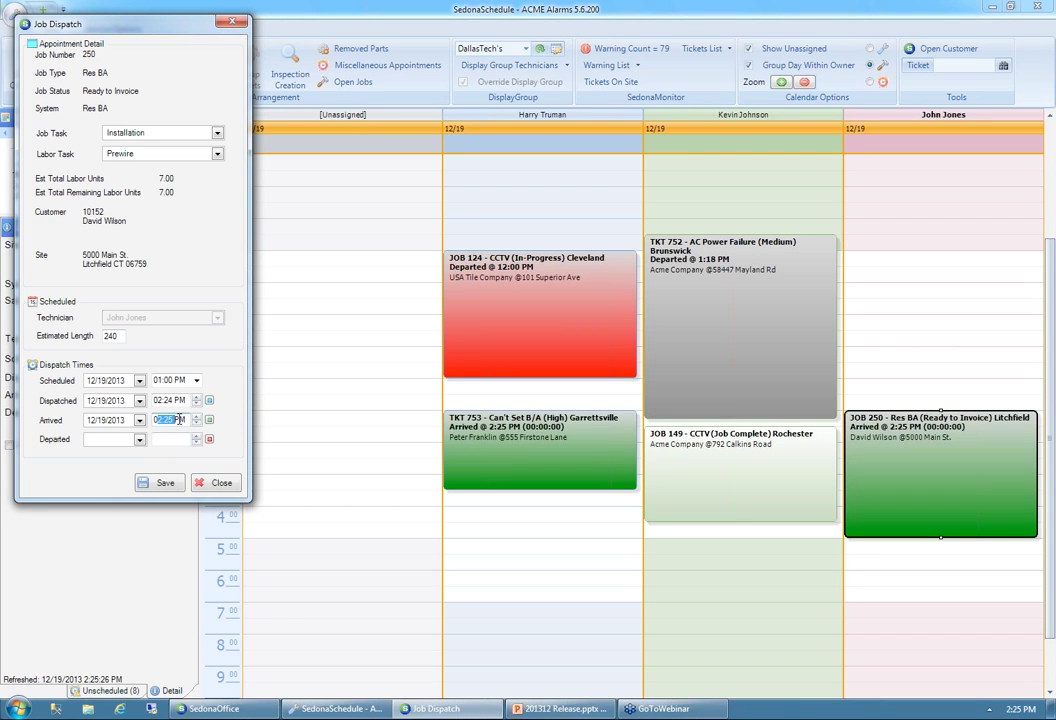
pyautogui.moveTo(159, 419); pyautogui.dragTo(184, 420)
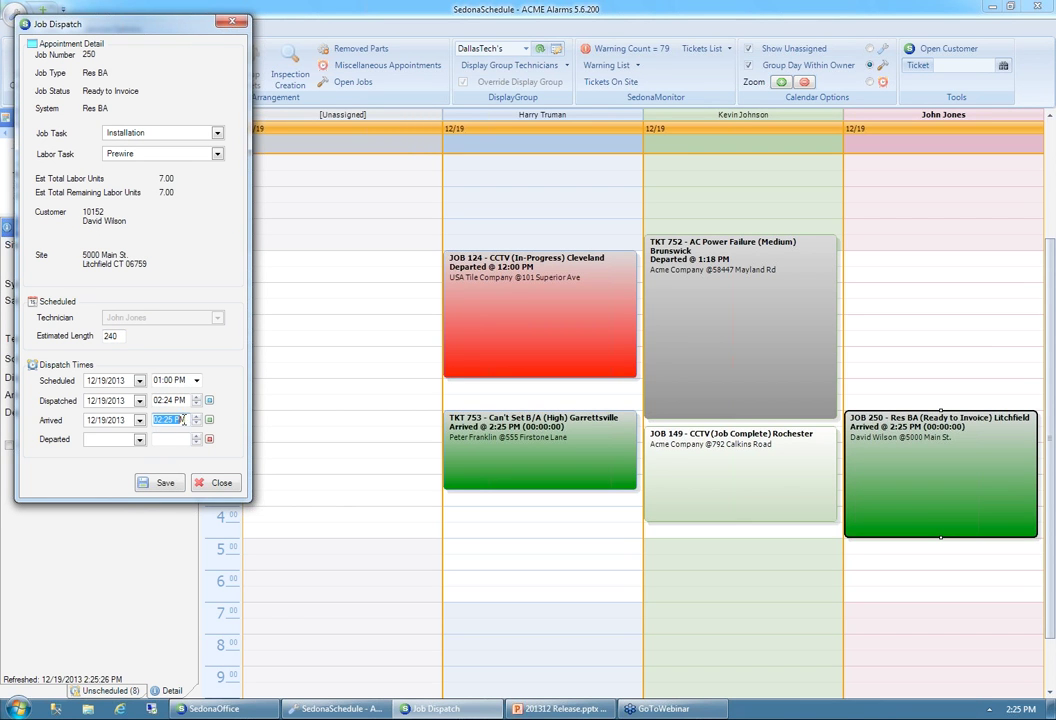
pyautogui.click(217, 483)
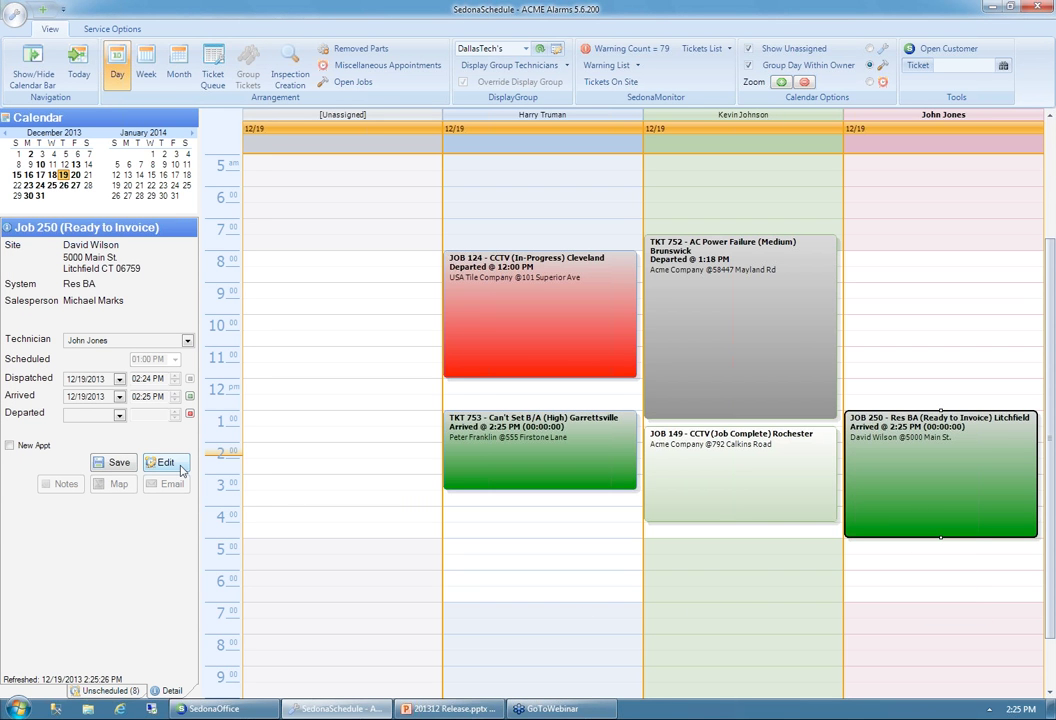
# - Set the job 250 appointment's departure to 12/19/2013 at 5:00 PM in its dispatch details and save
pyautogui.click(165, 463)
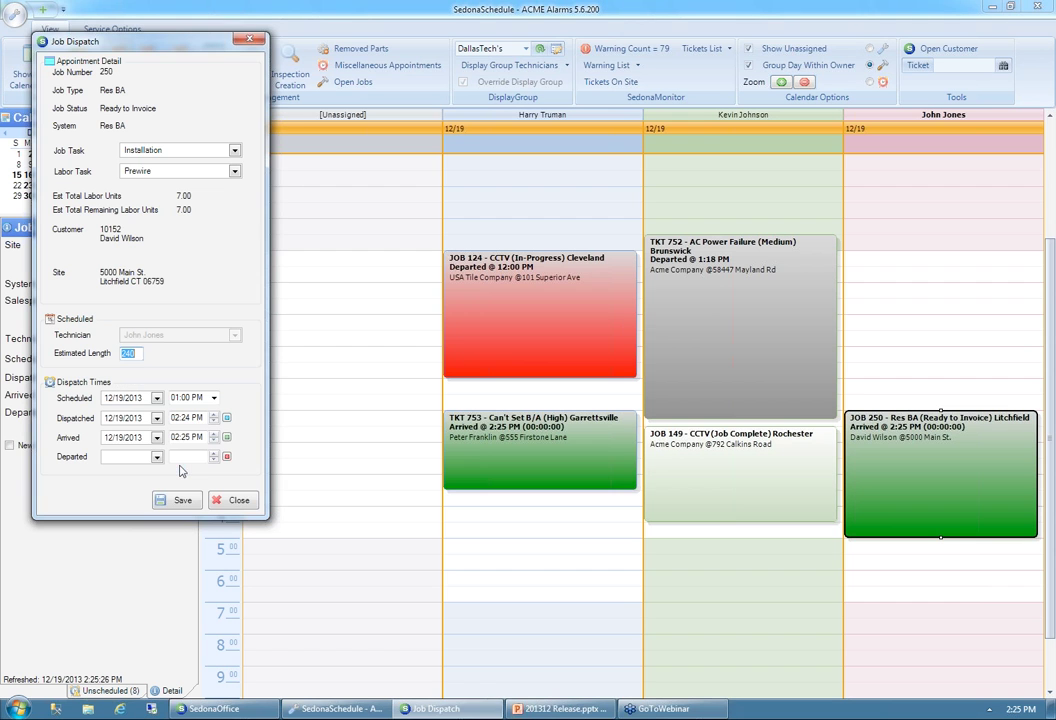
pyautogui.click(190, 457)
pyautogui.write('5p')
pyautogui.press('Tab')
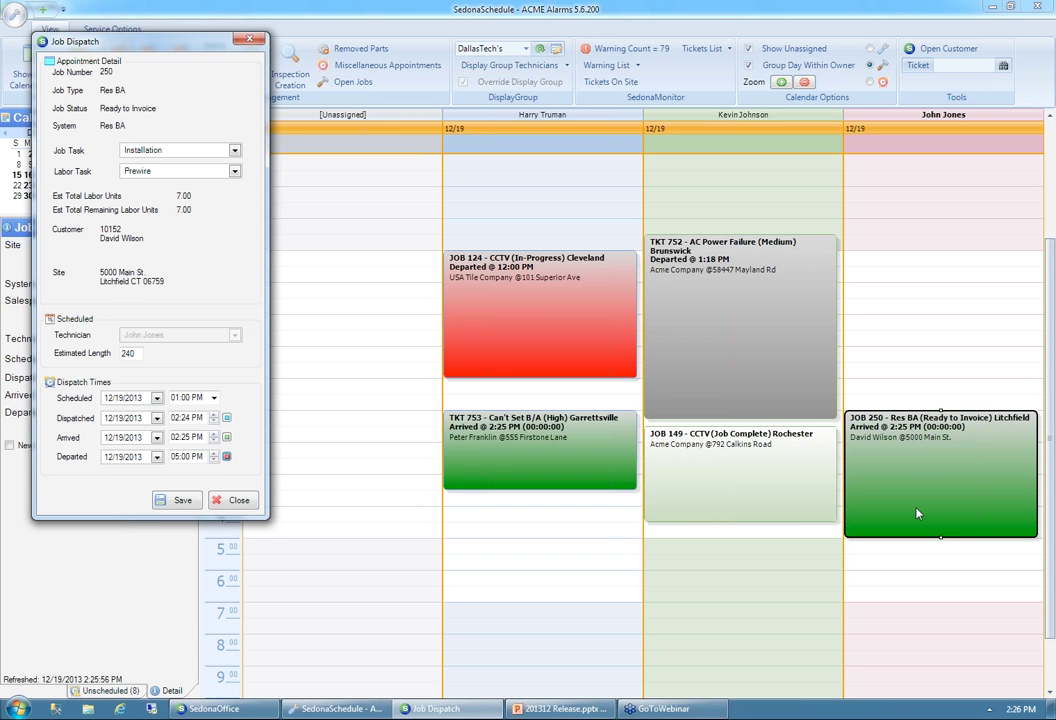
pyautogui.click(182, 501)
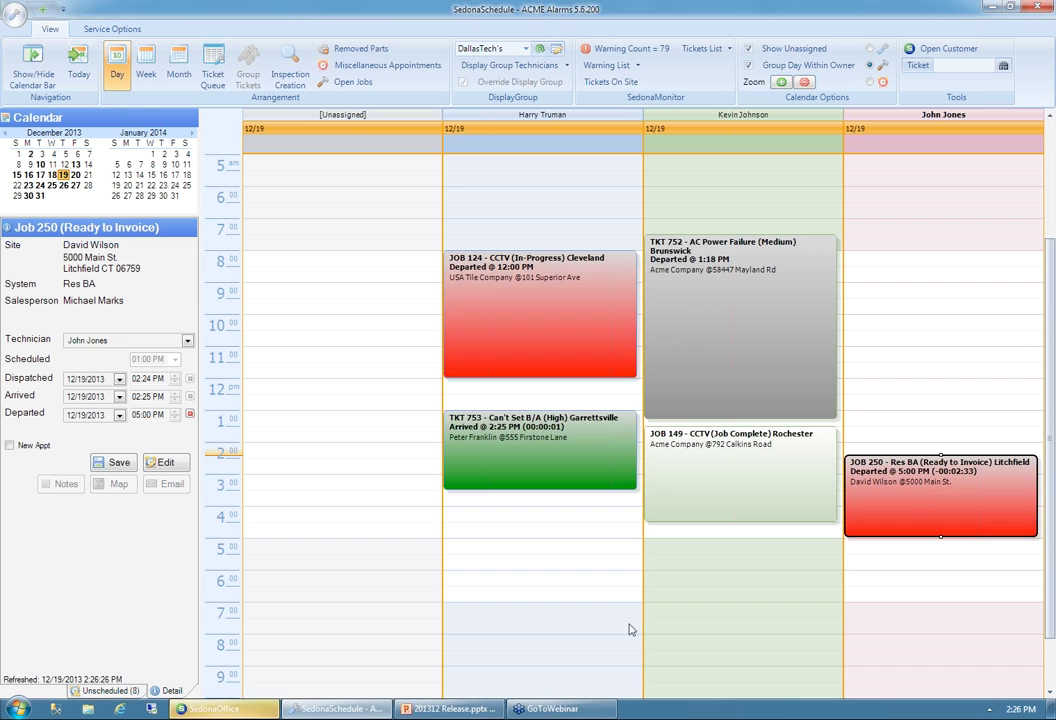
# - Switch to SedonaOffice and review the appointment recorded under the labor section of job 250
pyautogui.click(258, 711)
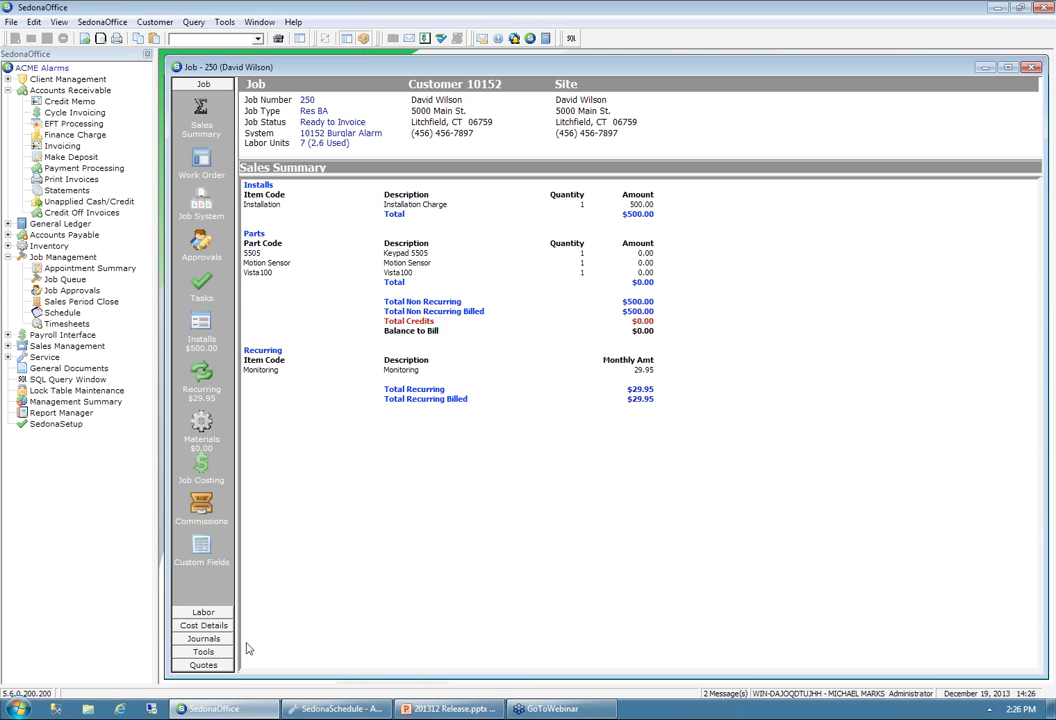
pyautogui.click(204, 612)
pyautogui.click(201, 172)
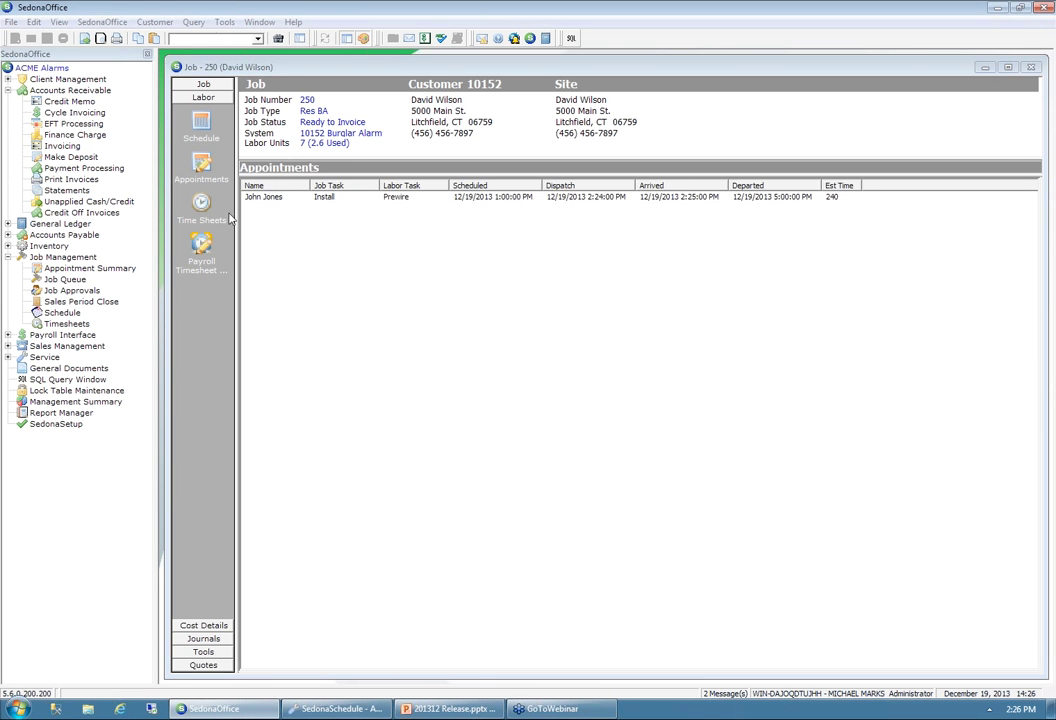
pyautogui.click(300, 200)
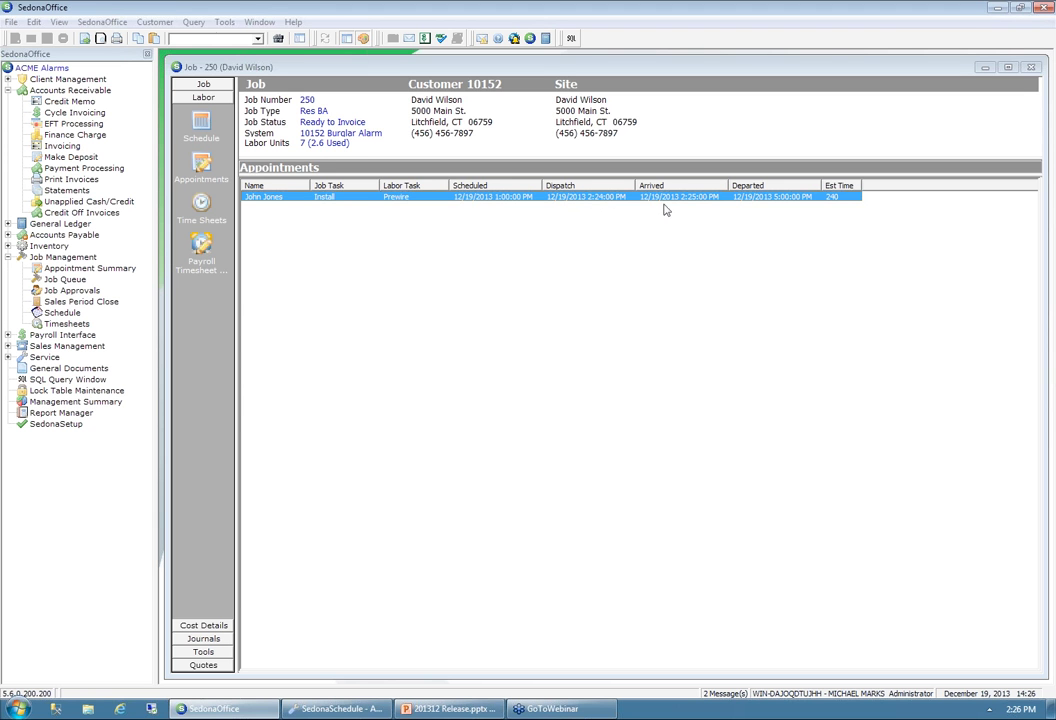
# - Examine the 12/19/2013 time sheet entry of job 250 and close the job record
pyautogui.click(202, 206)
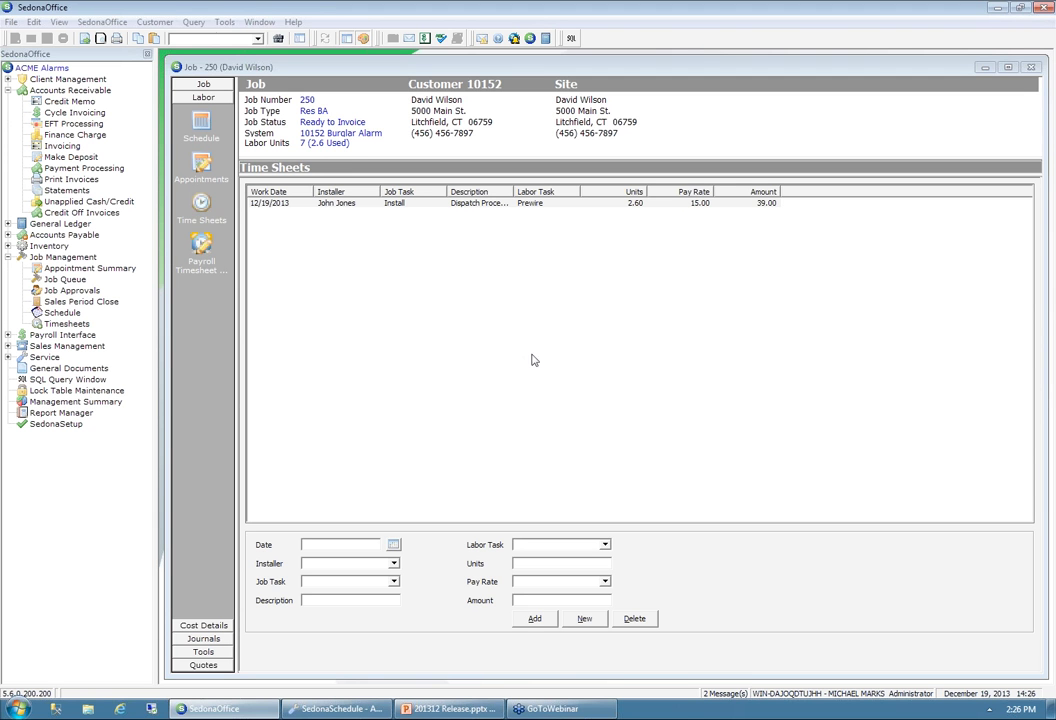
pyautogui.click(453, 204)
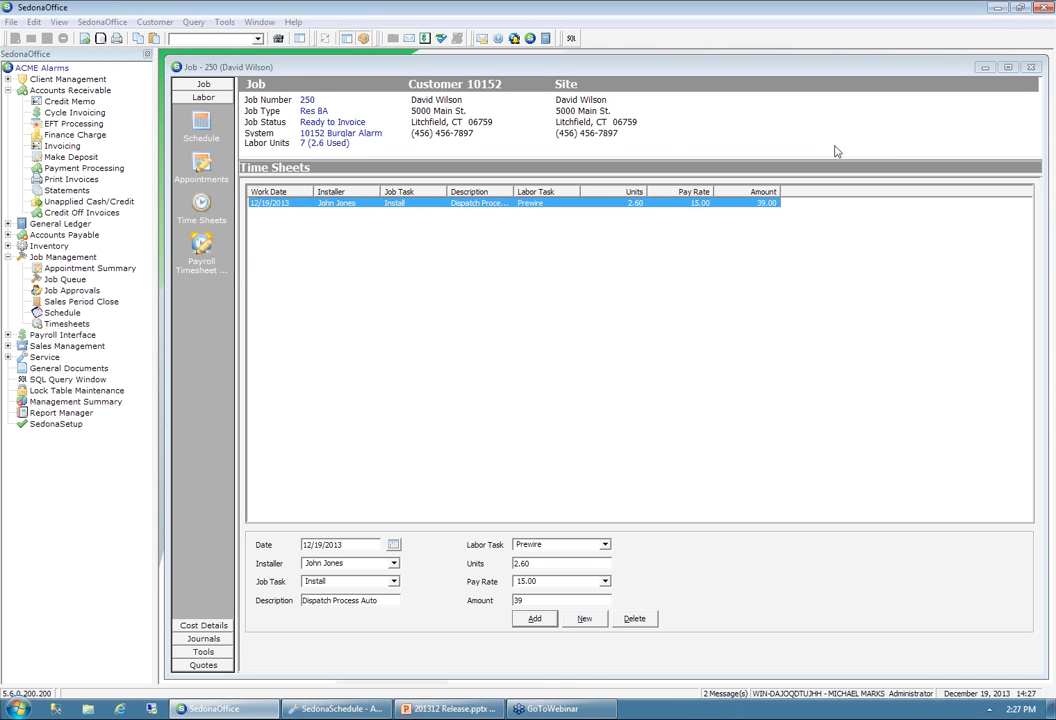
pyautogui.click(1031, 68)
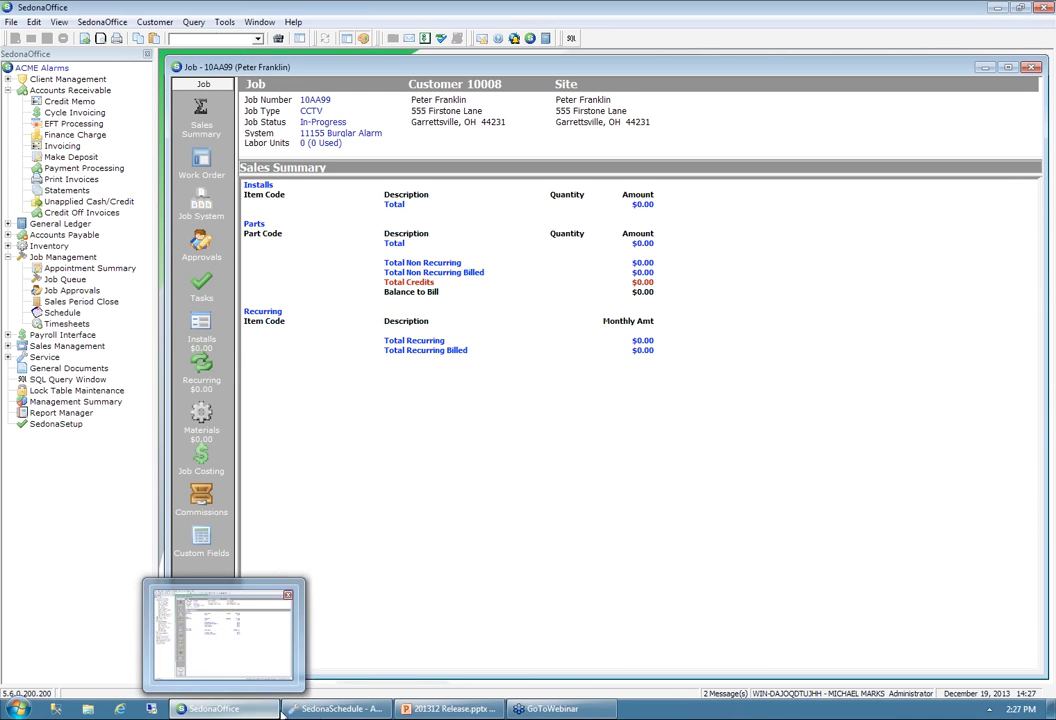
# - Switch to SedonaSchedule and open the scheduling window for job 10AA99 from the Open Jobs list
pyautogui.click(335, 709)
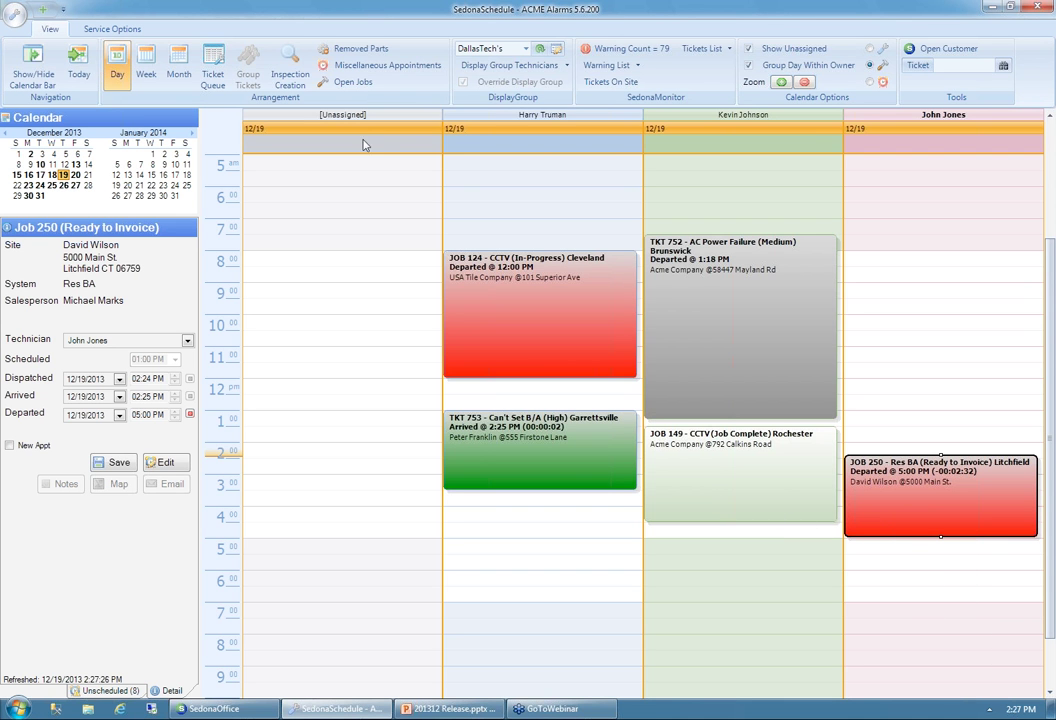
pyautogui.click(371, 87)
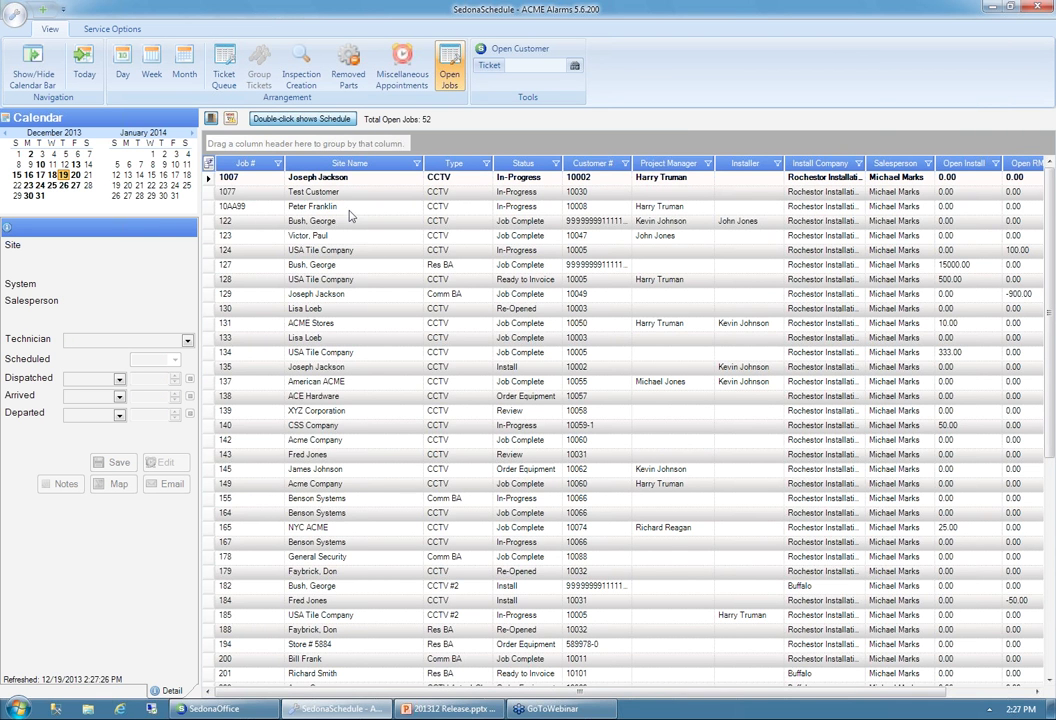
pyautogui.doubleClick(345, 207)
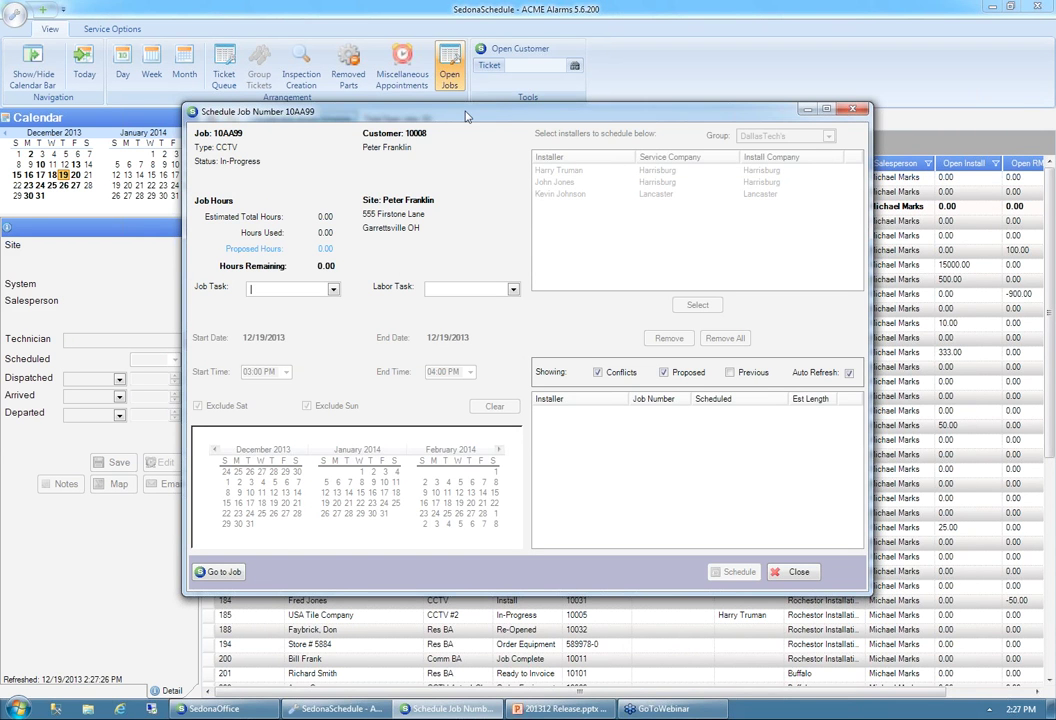
pyautogui.moveTo(465, 118); pyautogui.dragTo(495, 239)
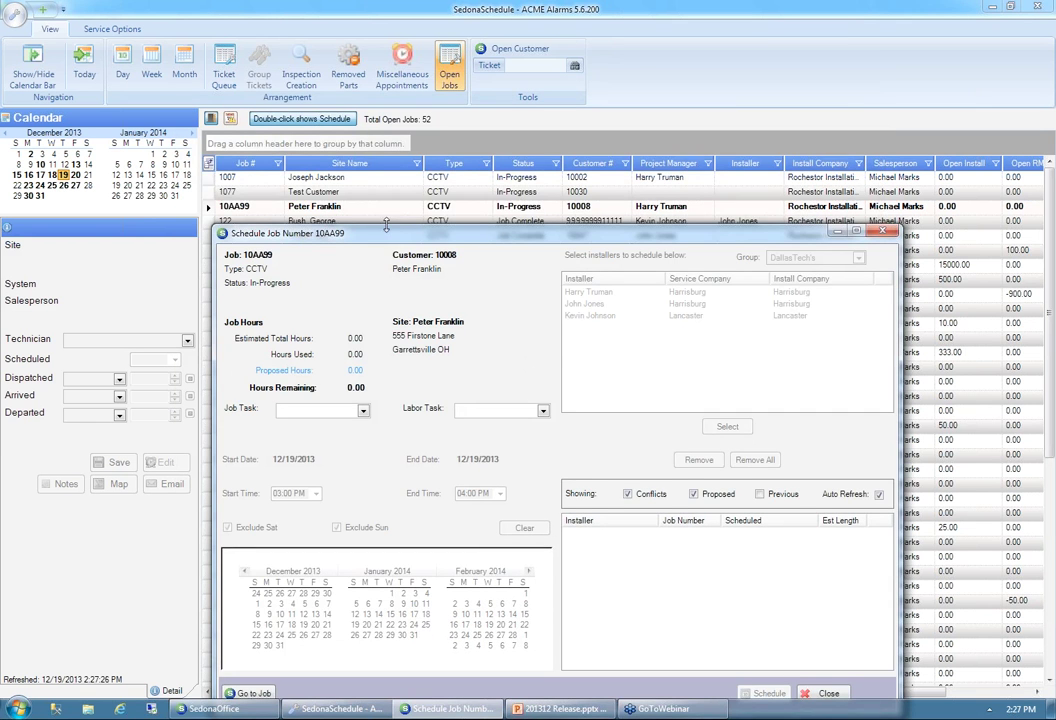
pyautogui.moveTo(385, 238); pyautogui.dragTo(372, 144)
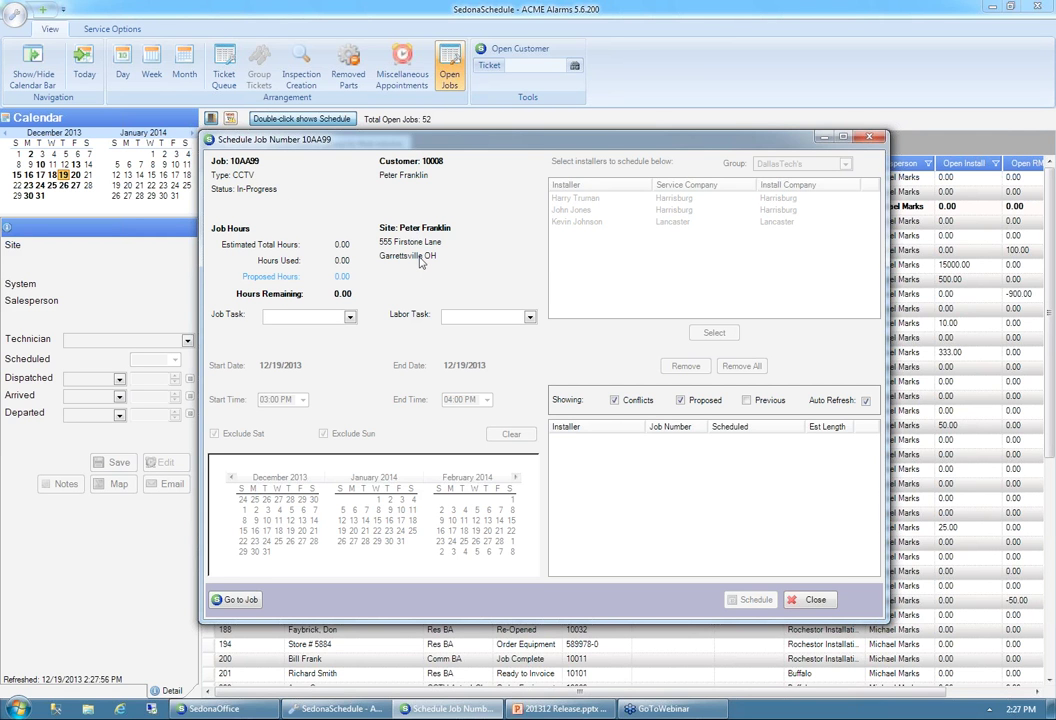
# - Set the job task of job 10AA99 to Installation and select all three installers of the DallasTech's group
pyautogui.click(350, 317)
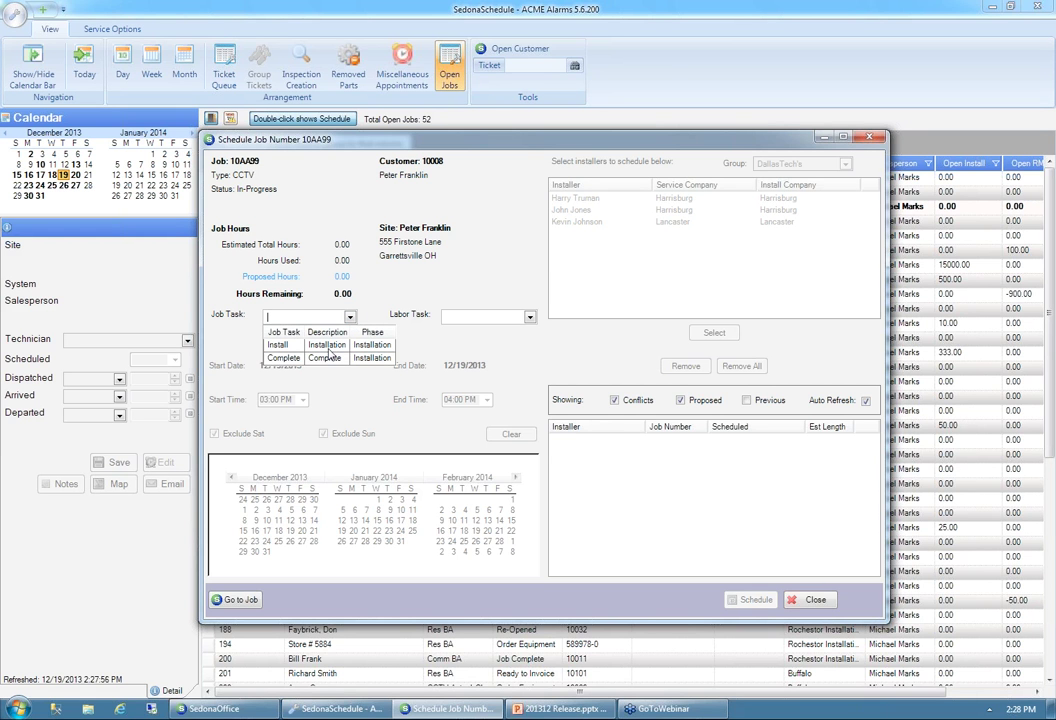
pyautogui.click(328, 346)
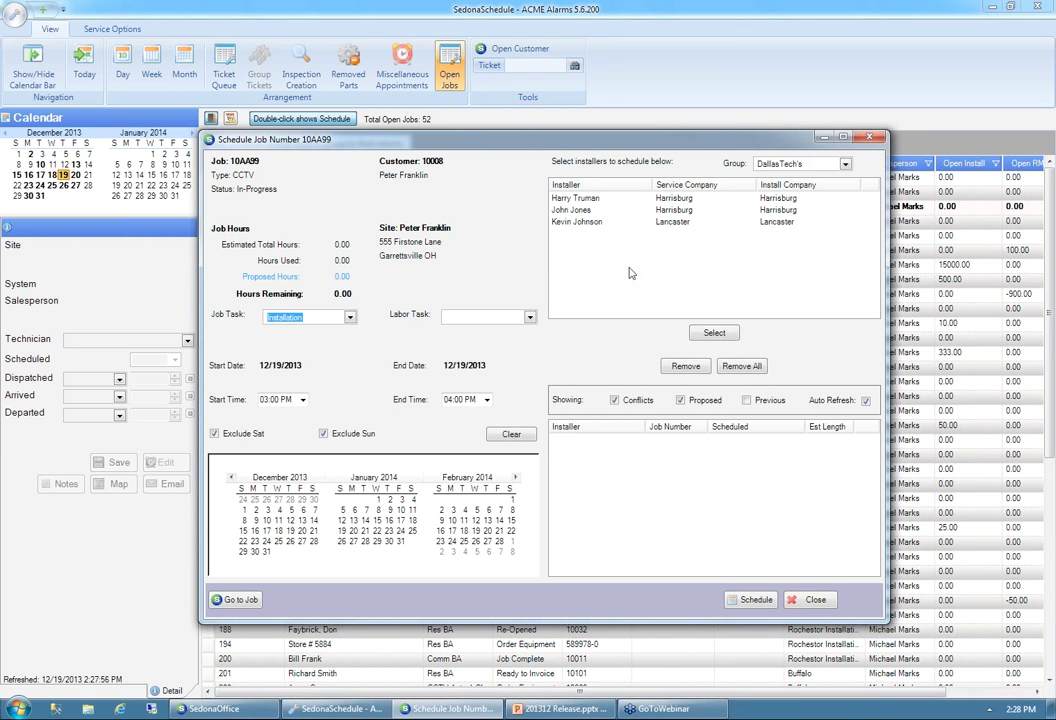
pyautogui.doubleClick(577, 201)
pyautogui.doubleClick(576, 200)
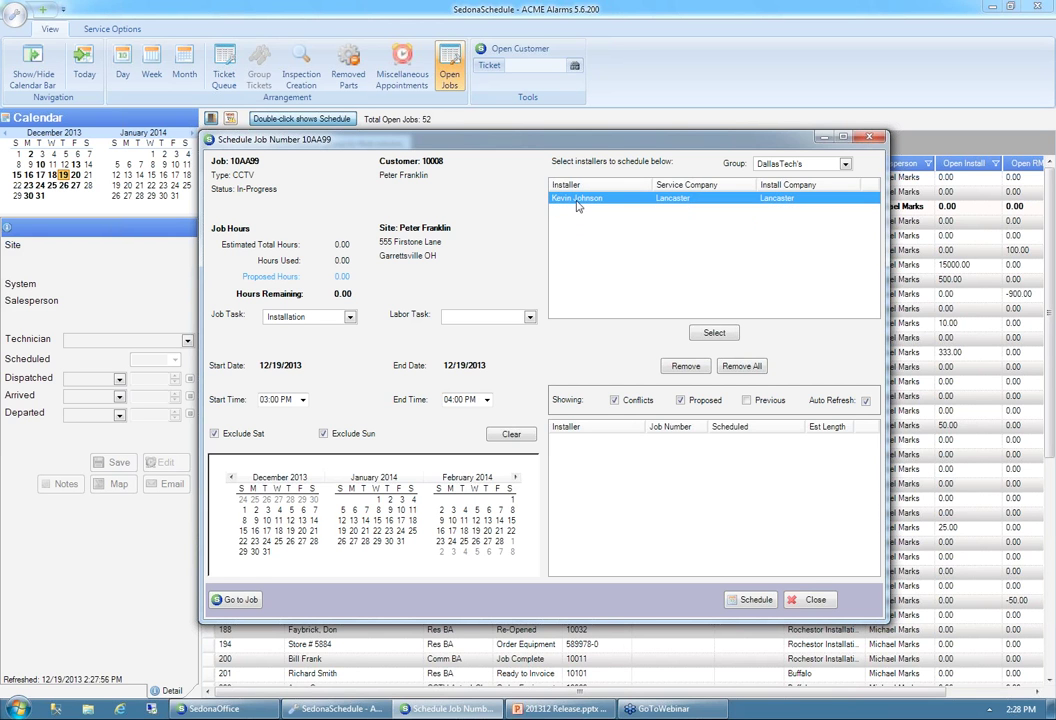
pyautogui.doubleClick(576, 200)
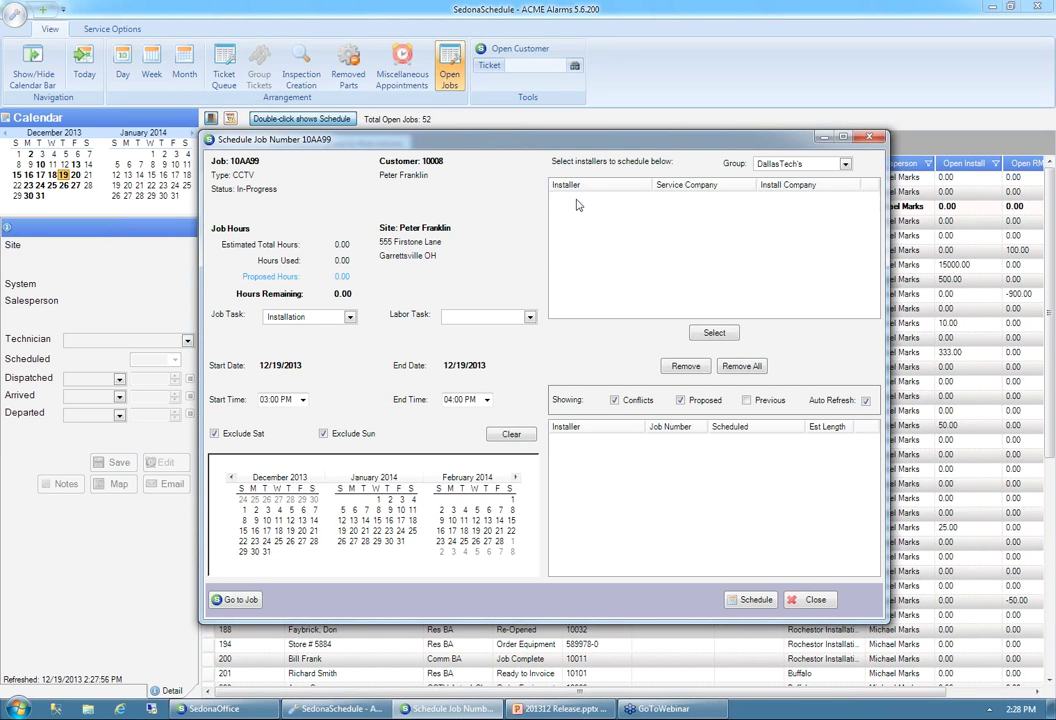
# - Set the end time to 05:00 PM and propose installer appointments for December 30 and 31, 2013, and January 2, 3, 6 and 7, 2014
pyautogui.click(487, 400)
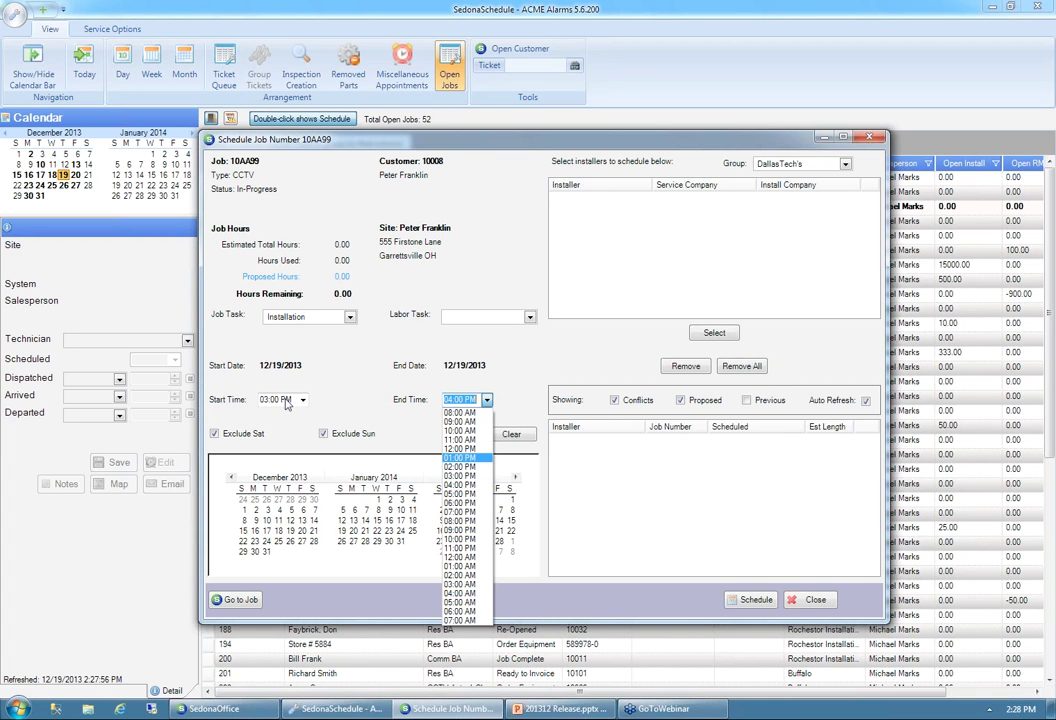
pyautogui.click(462, 493)
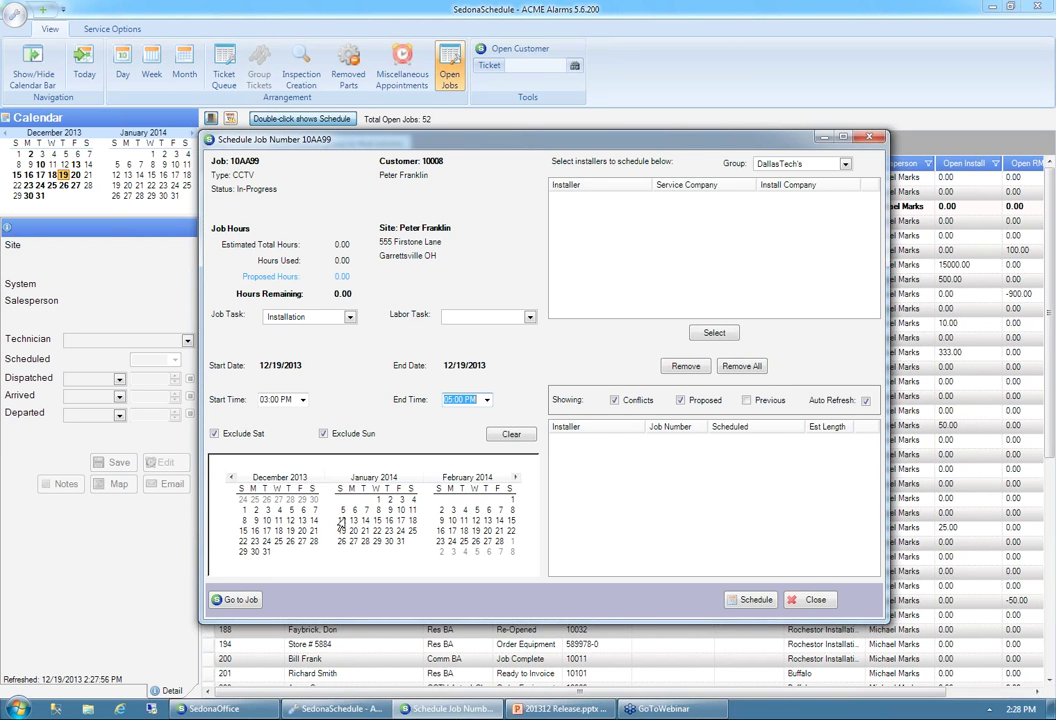
pyautogui.click(254, 553)
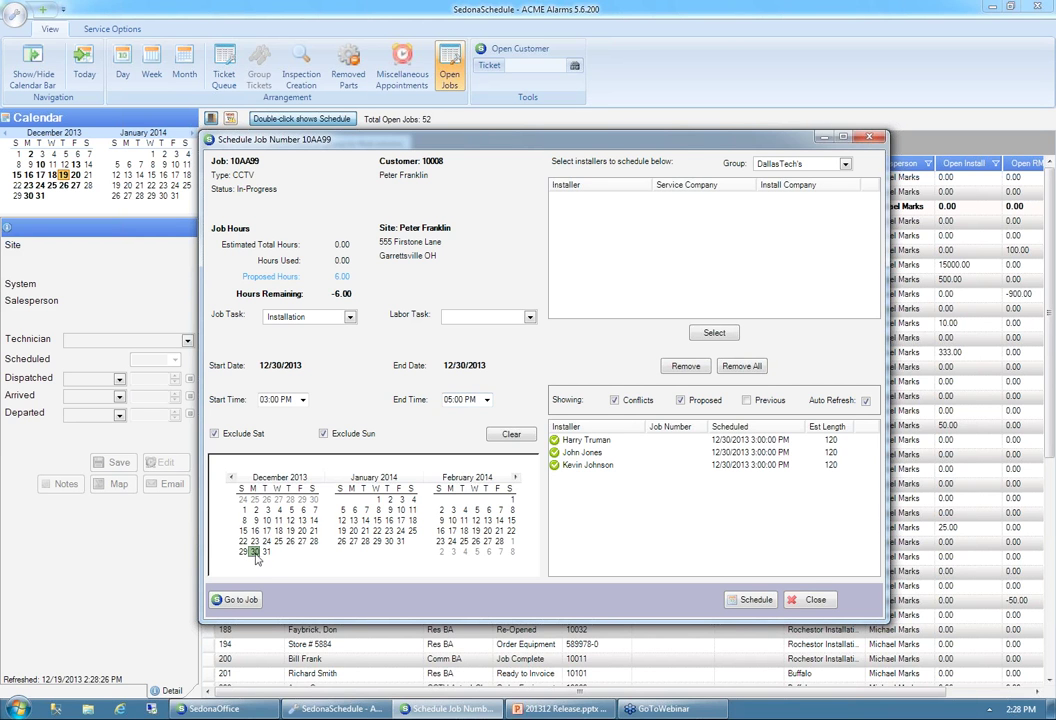
pyautogui.keyDown('shift'); pyautogui.click(266, 552); pyautogui.keyUp('shift')
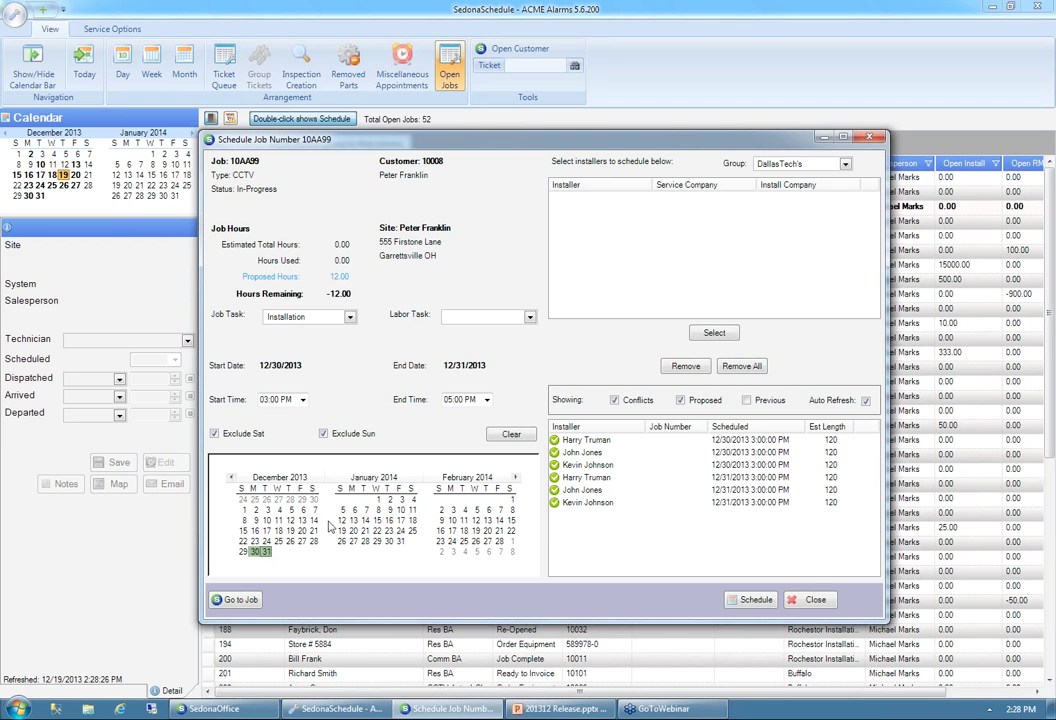
pyautogui.keyDown('shift'); pyautogui.click(401, 499); pyautogui.keyUp('shift')
pyautogui.keyDown('shift'); pyautogui.click(366, 510); pyautogui.keyUp('shift')
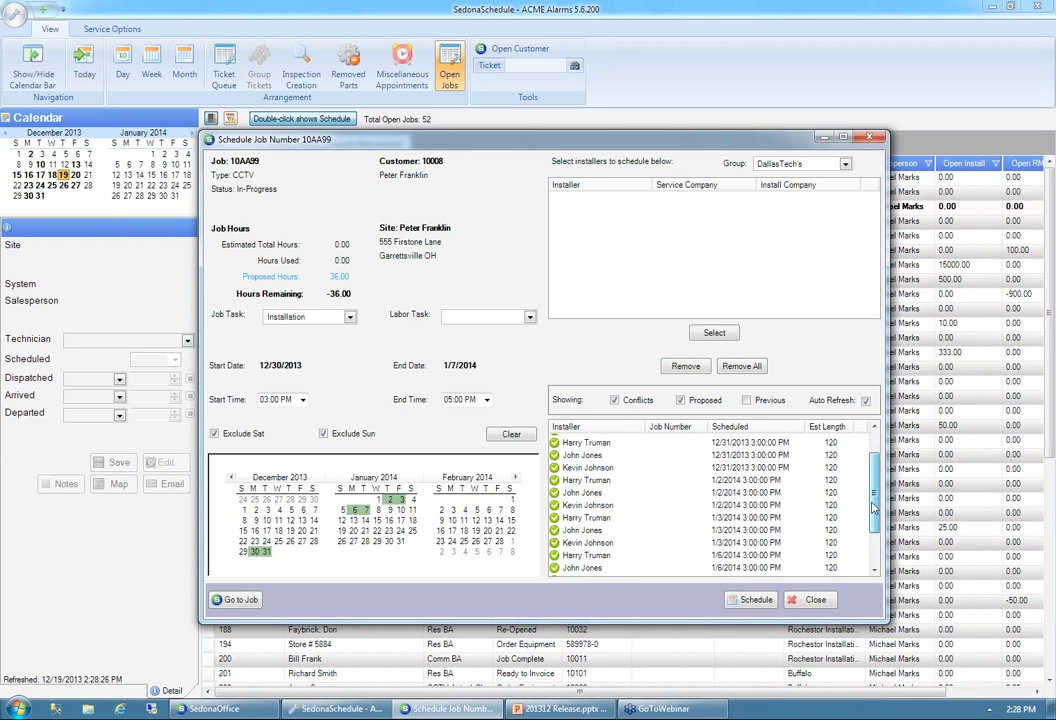
pyautogui.moveTo(874, 495); pyautogui.dragTo(875, 556)
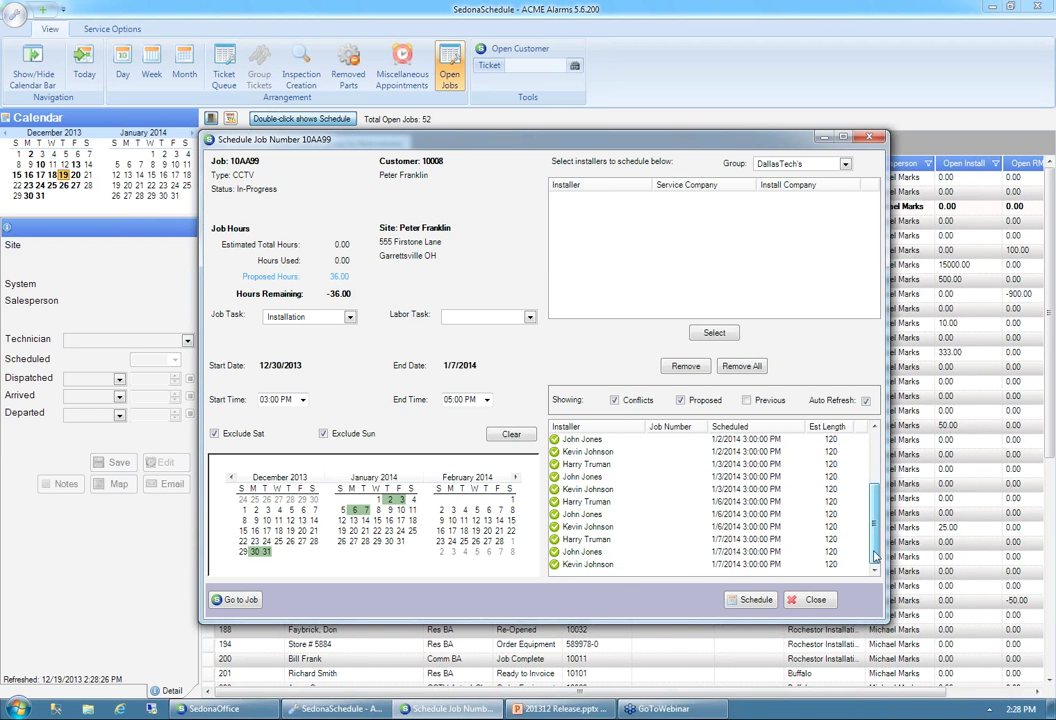
pyautogui.moveTo(875, 556); pyautogui.dragTo(872, 522)
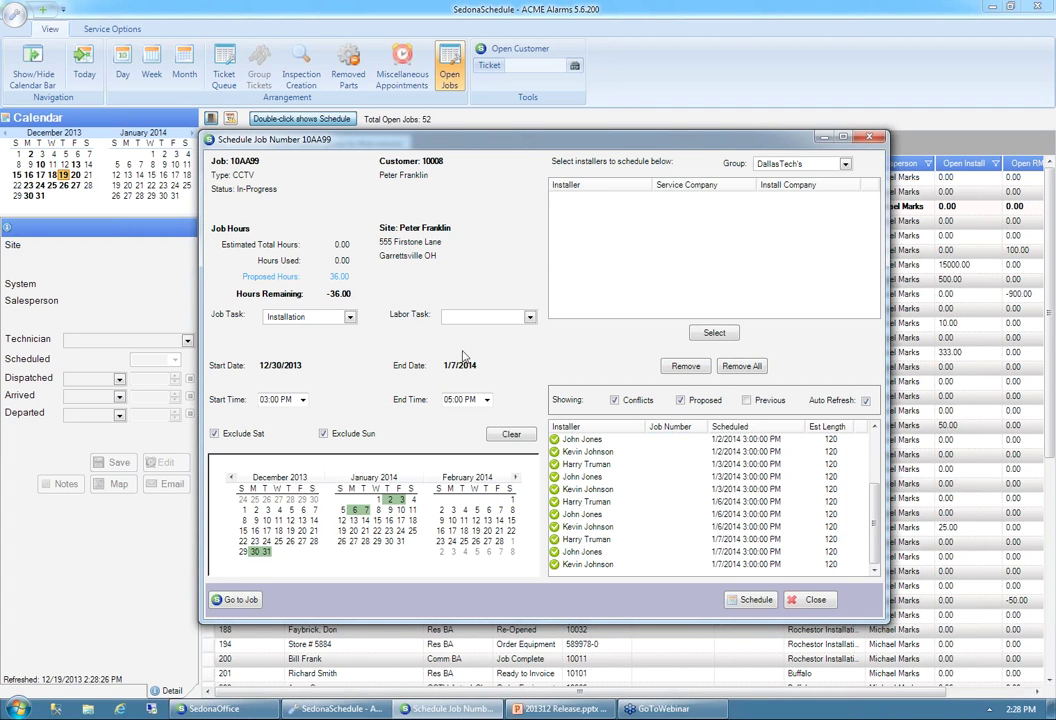
# - Open the record of job 10AA99 in SedonaOffice from the scheduling window, view its sales summary, and return to SedonaSchedule
pyautogui.click(238, 601)
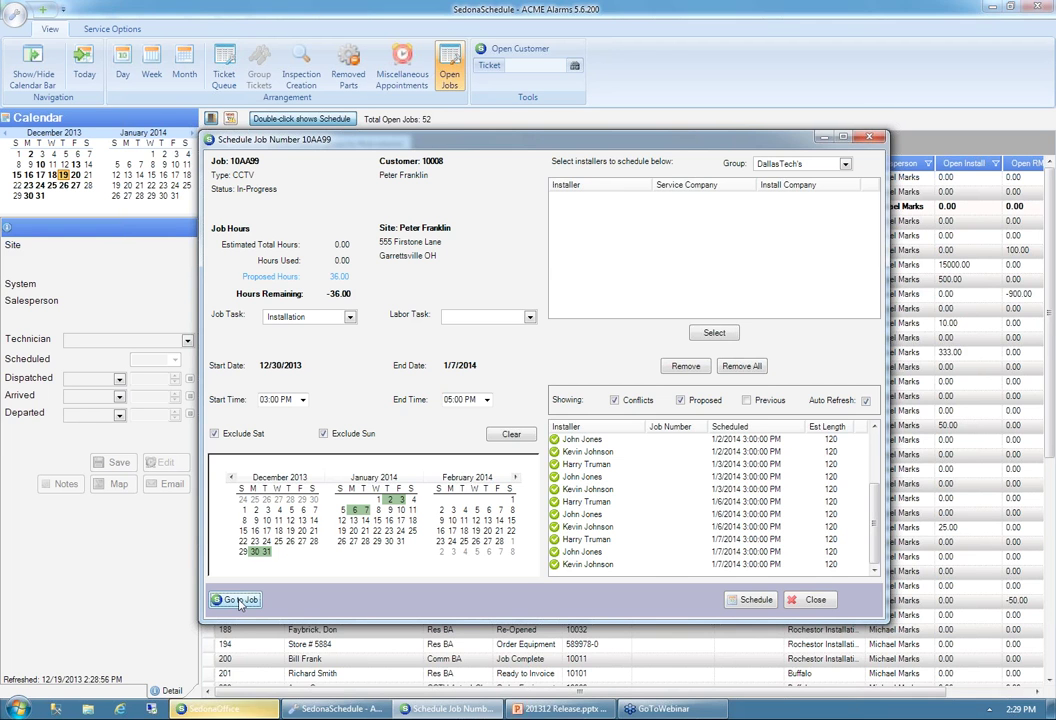
pyautogui.click(220, 709)
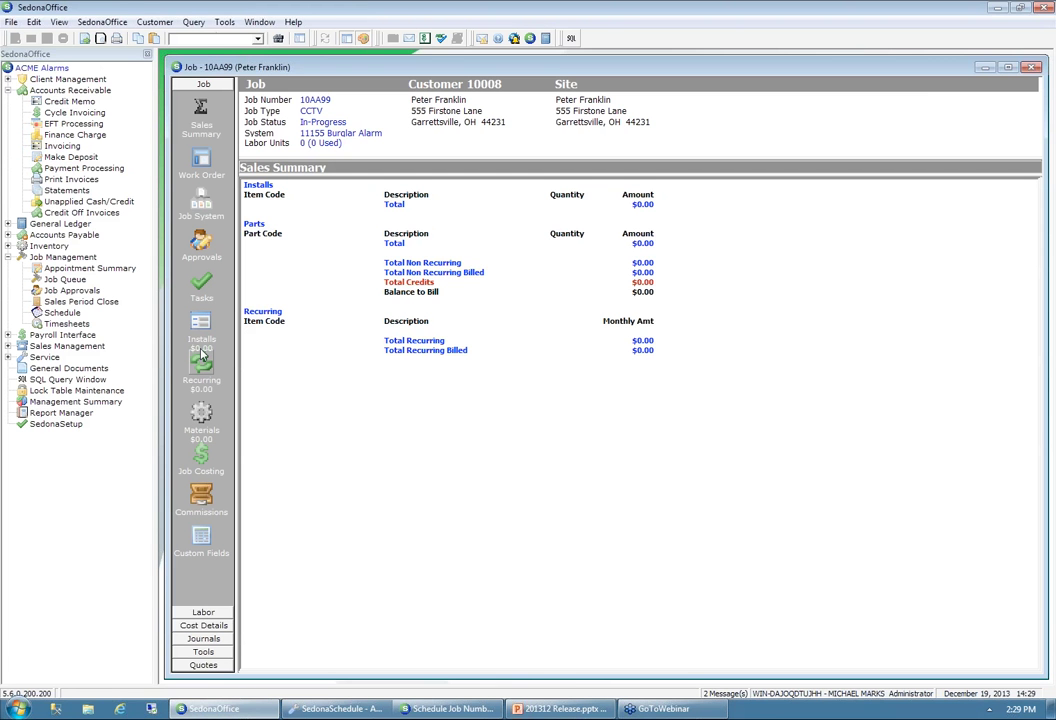
pyautogui.click(343, 708)
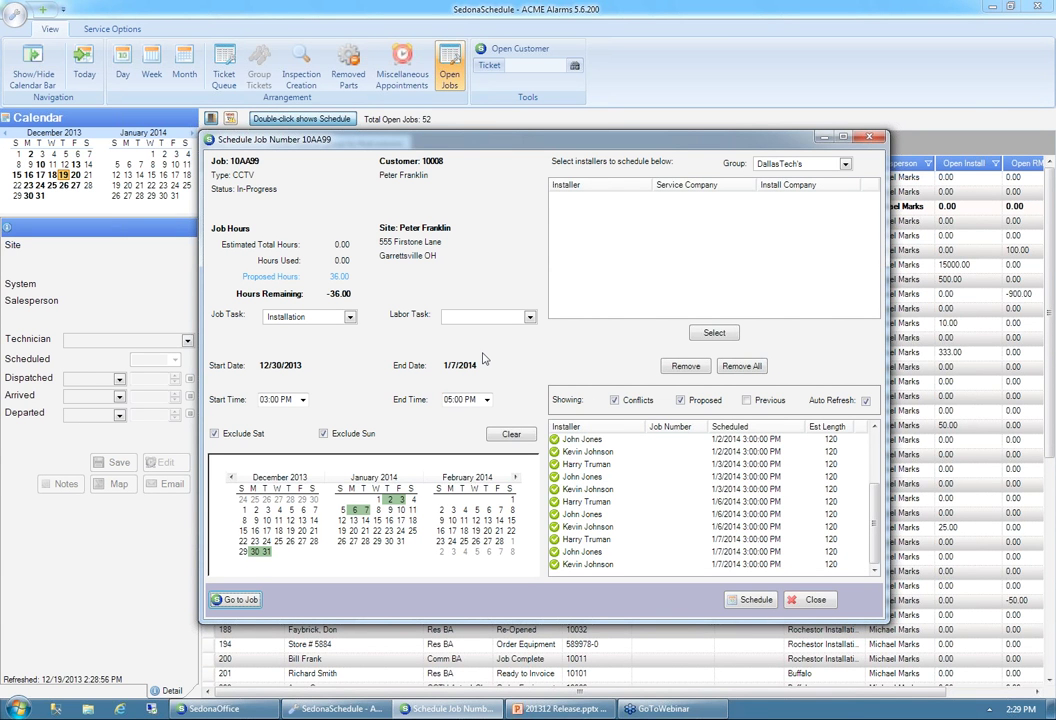
# - Schedule job 10AA99 and save all proposed appointments listed for the three installers
pyautogui.click(763, 605)
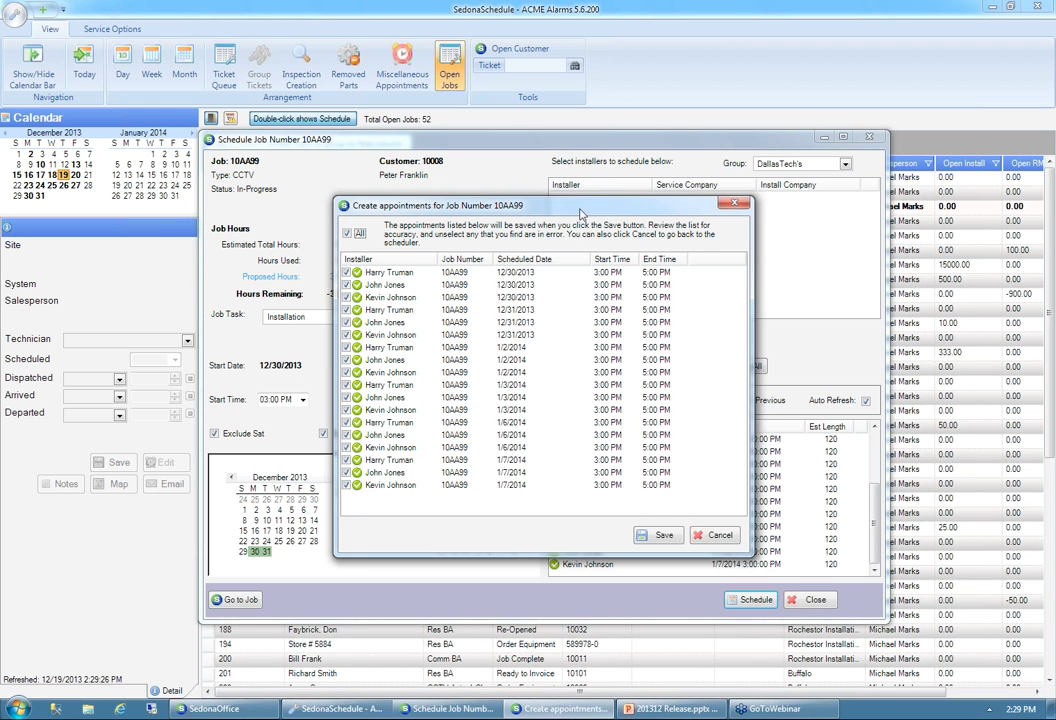
pyautogui.moveTo(580, 213); pyautogui.dragTo(313, 223)
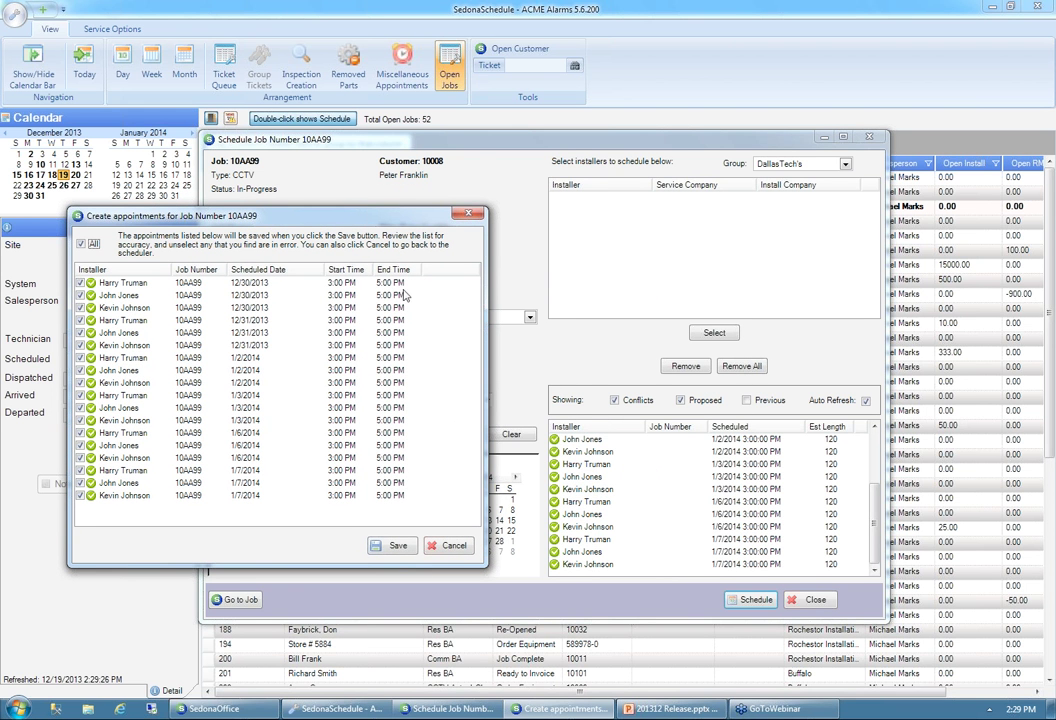
pyautogui.moveTo(370, 222); pyautogui.dragTo(578, 206)
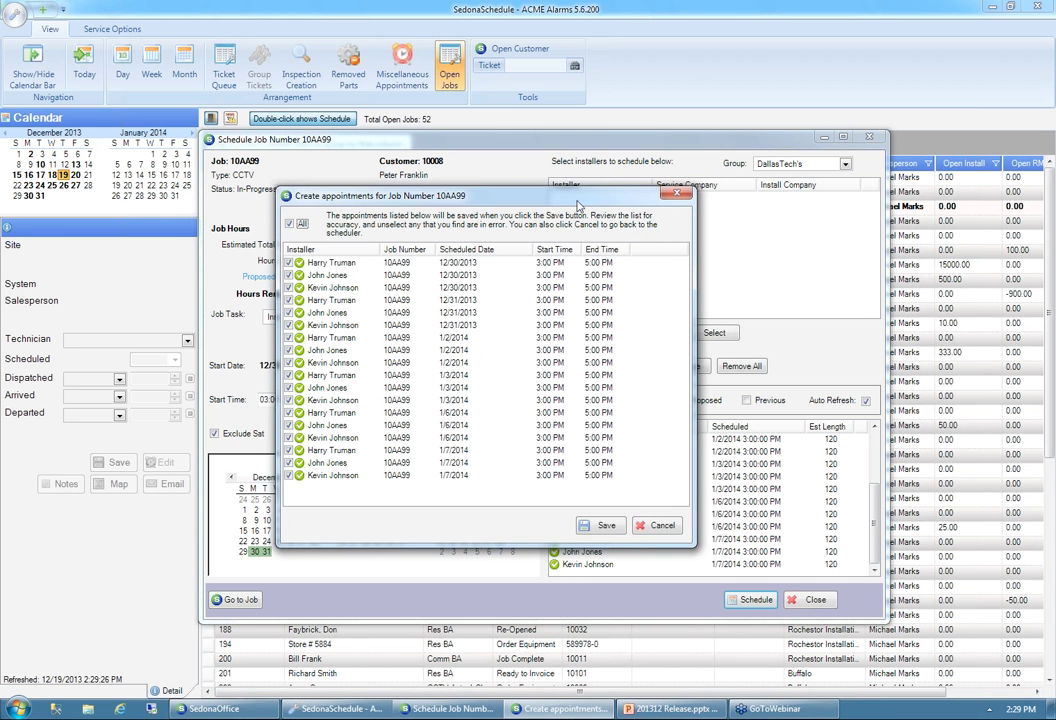
pyautogui.click(602, 525)
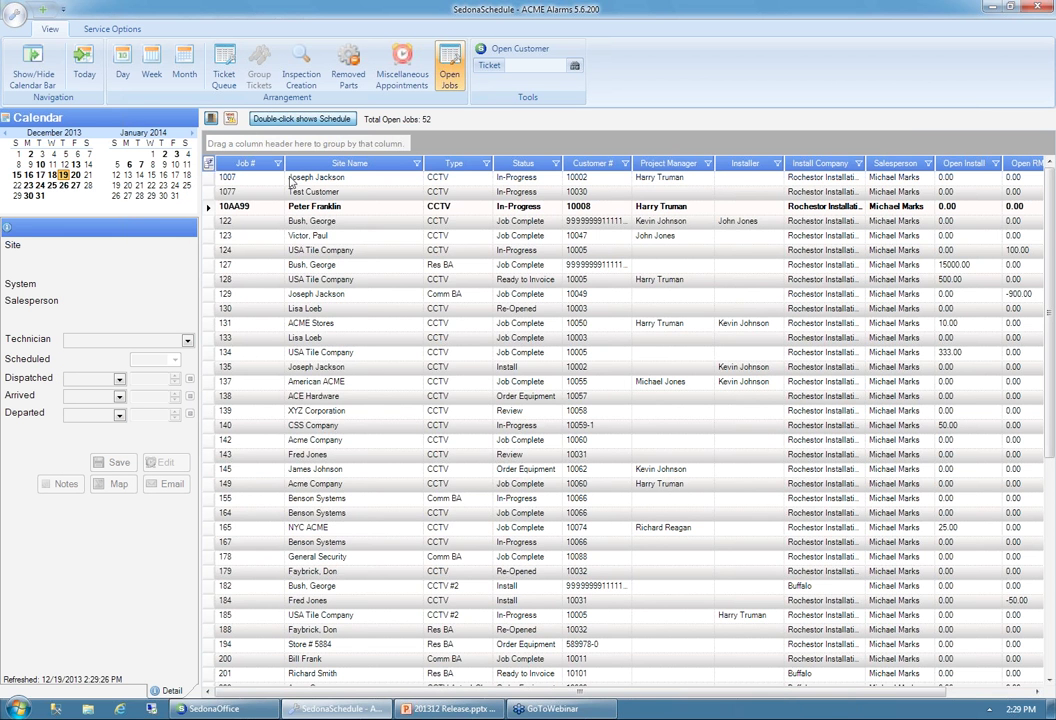
# - Show the schedule by week and examine the weeks of December 23 and December 30, 2013
pyautogui.click(125, 67)
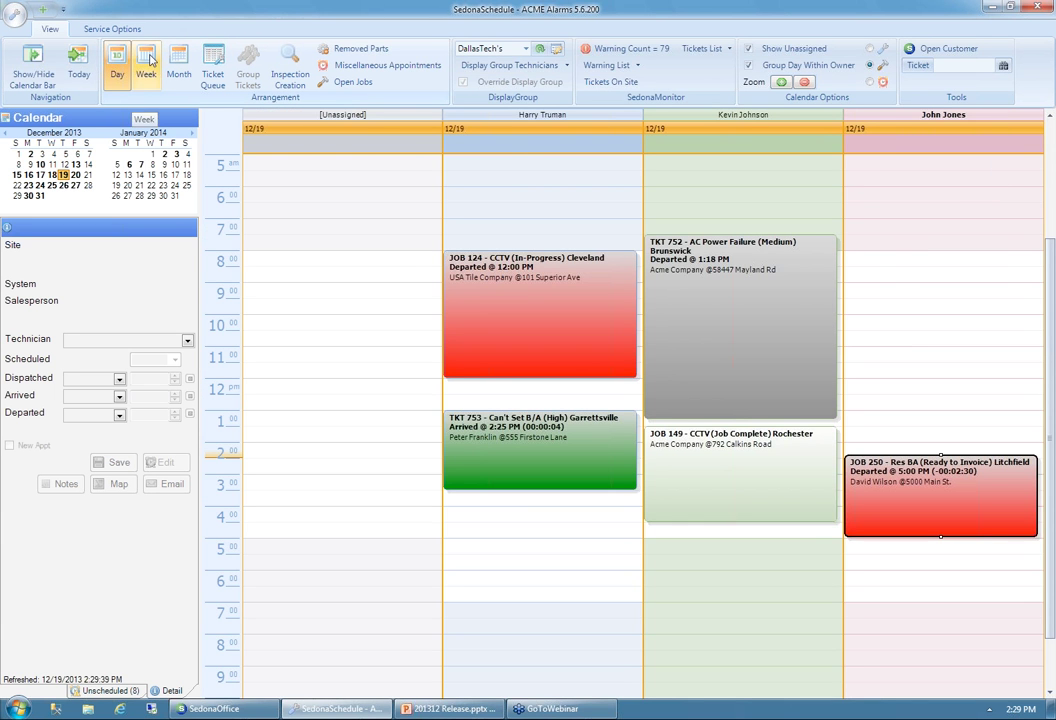
pyautogui.click(147, 62)
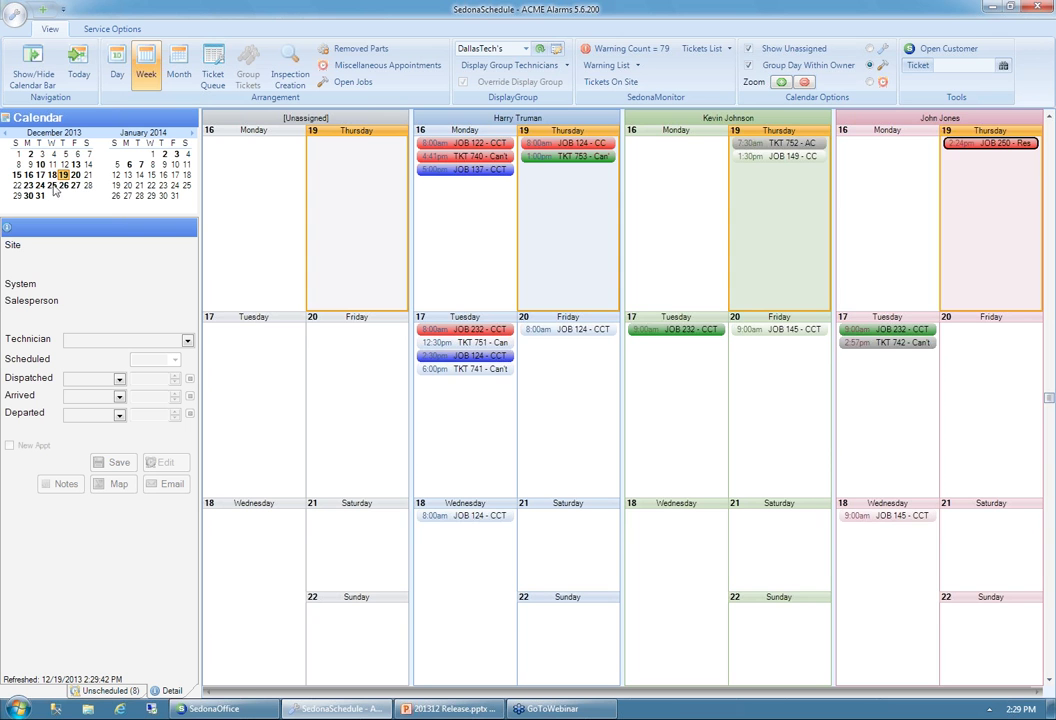
pyautogui.click(51, 185)
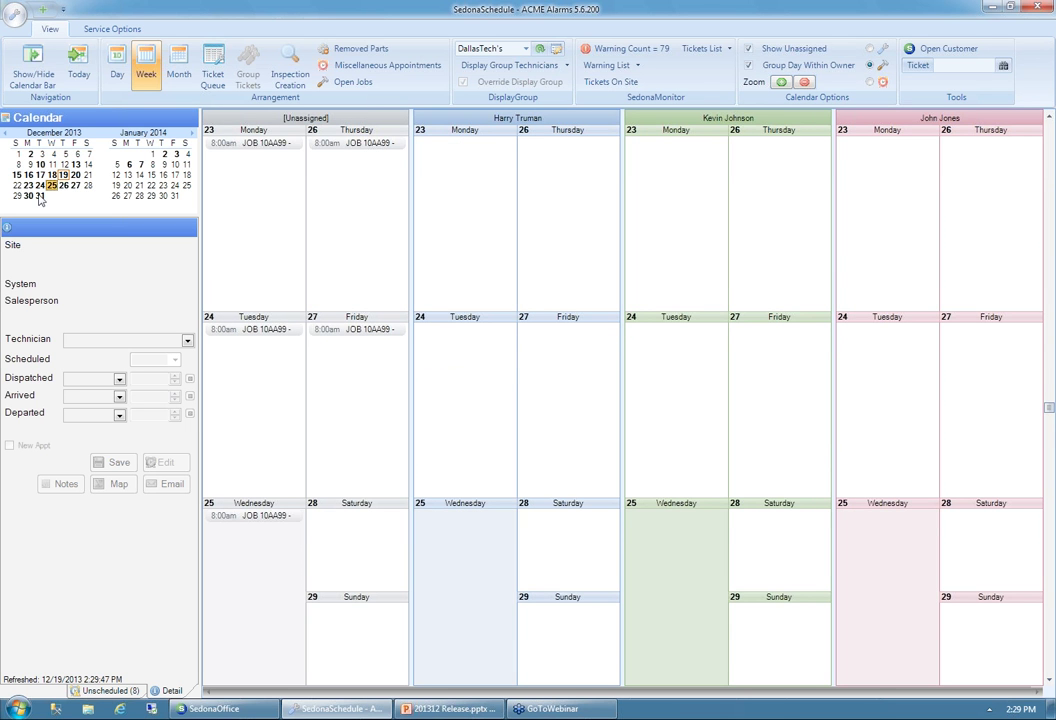
pyautogui.click(29, 196)
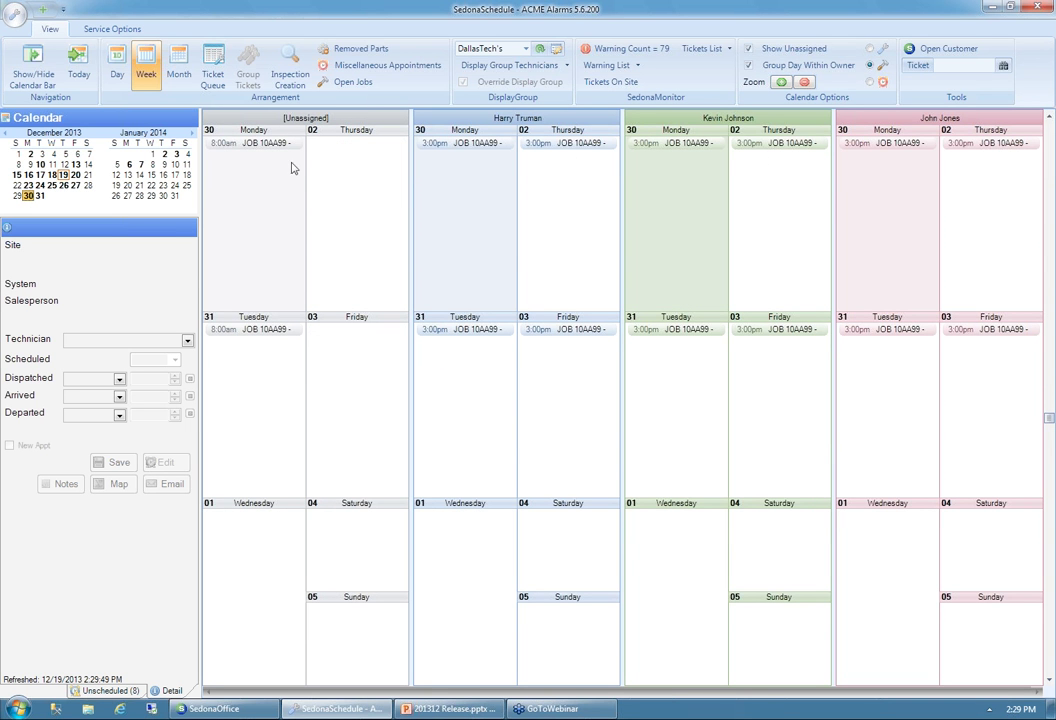
# - Show the schedule by day for the range from 12/30/2013 through 1/10/2014
pyautogui.click(117, 74)
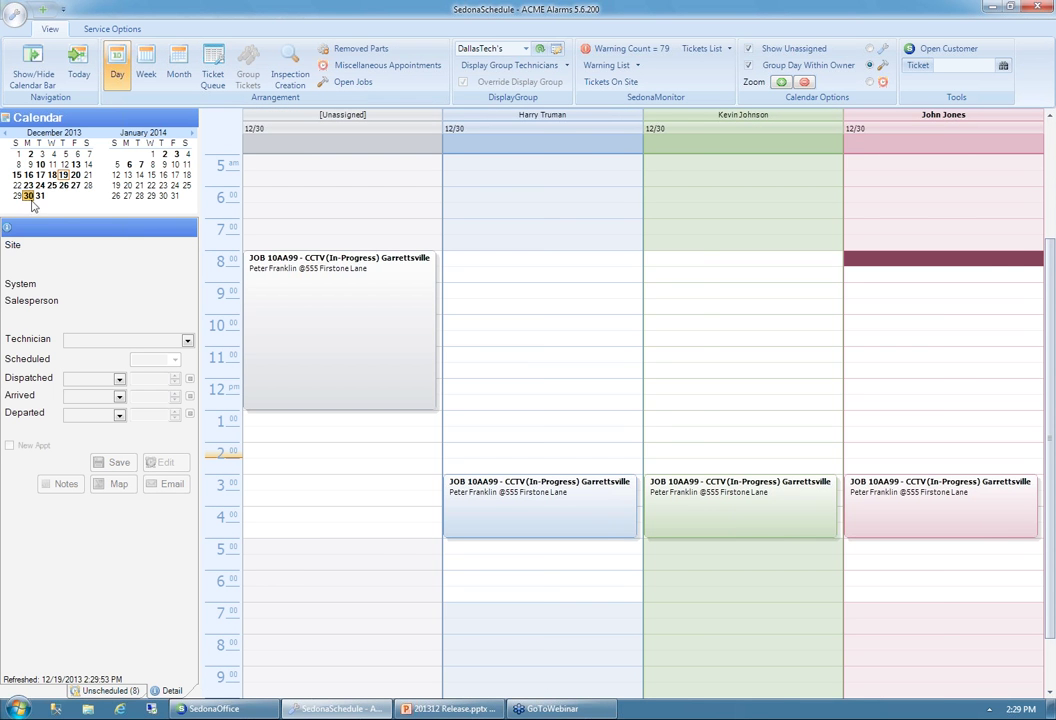
pyautogui.moveTo(29, 196); pyautogui.dragTo(176, 155)
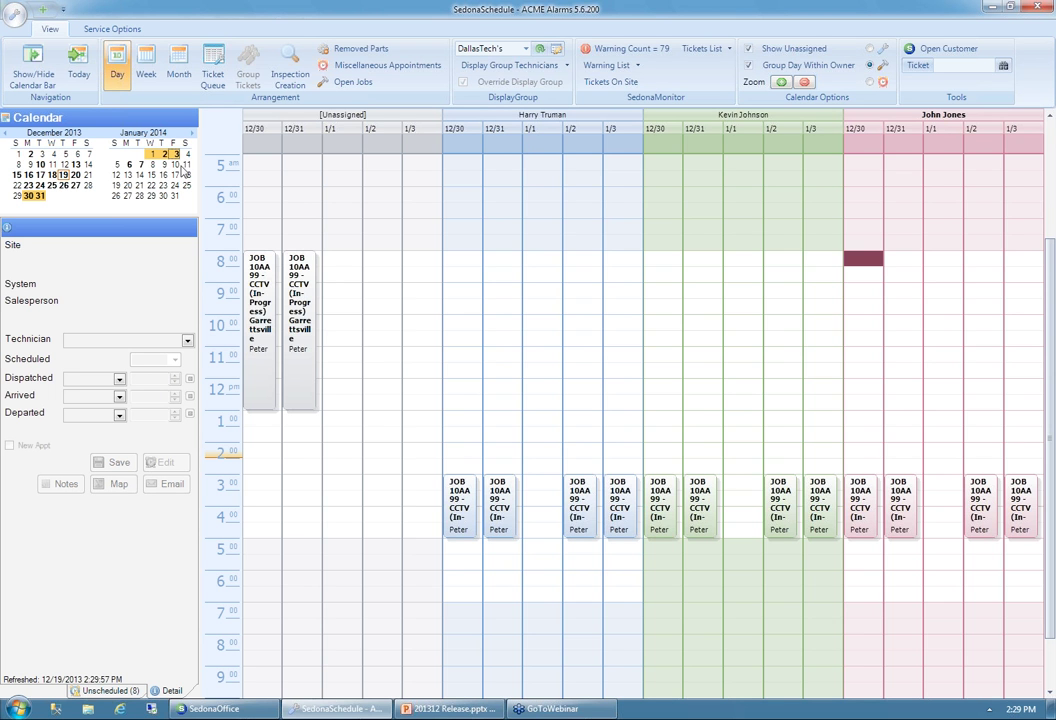
pyautogui.keyDown('shift'); pyautogui.click(176, 165); pyautogui.keyUp('shift')
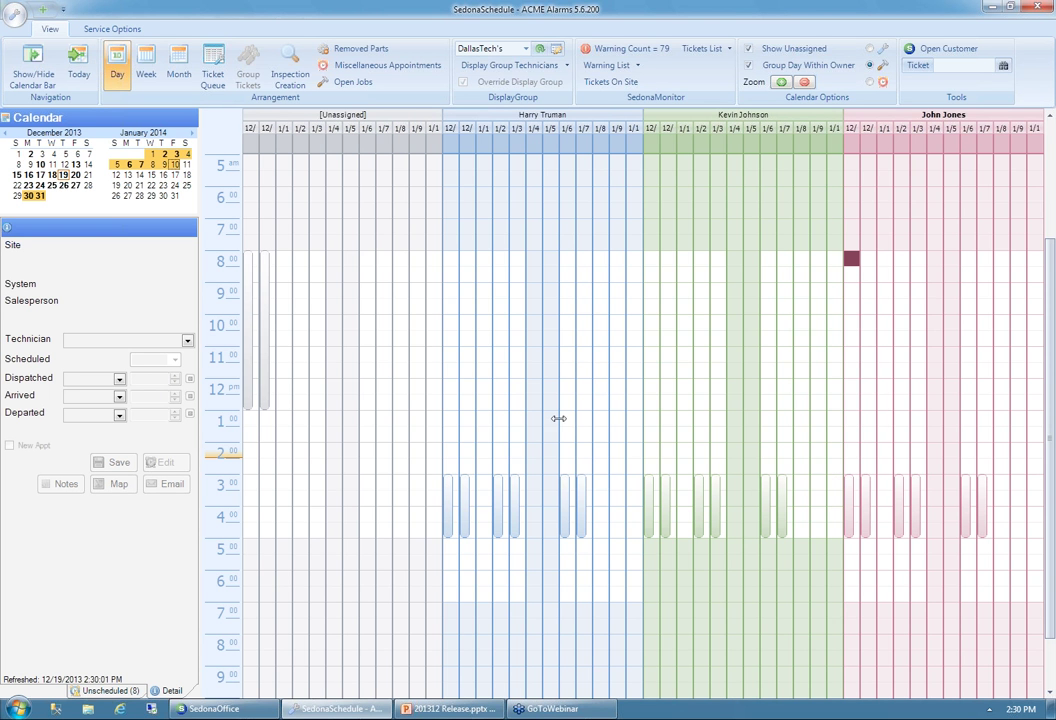
# - Hide the unassigned column, limit the displayed technicians to the first one in the DallasTech's group, and dismiss the job selection window
pyautogui.click(748, 48)
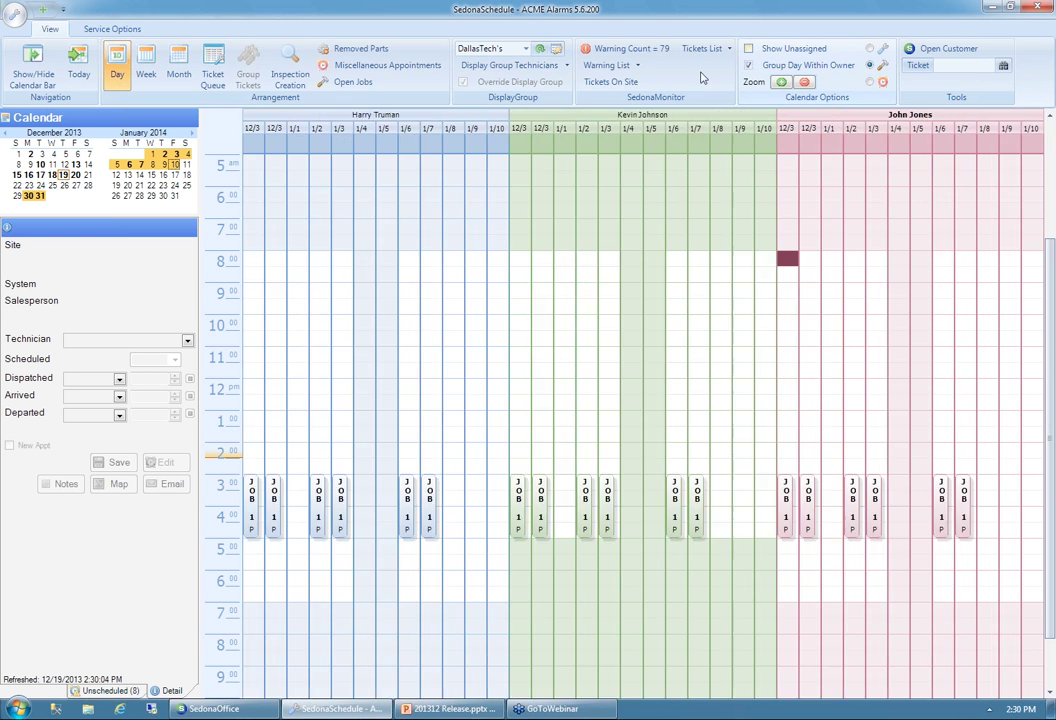
pyautogui.click(566, 65)
pyautogui.click(488, 116)
pyautogui.click(490, 130)
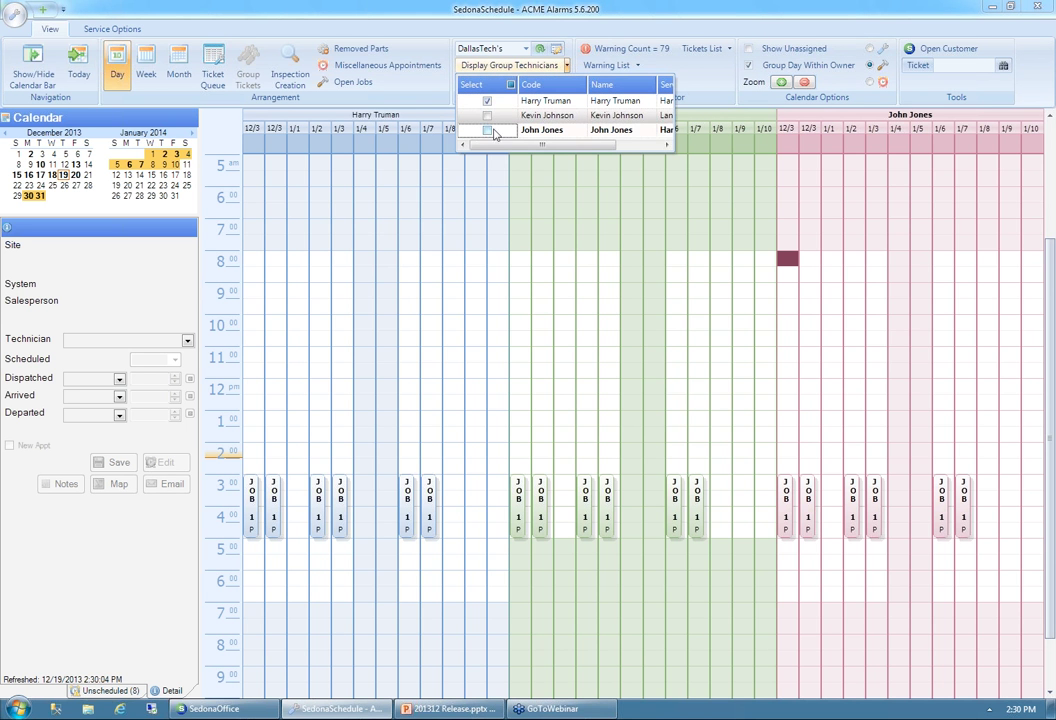
pyautogui.click(591, 284)
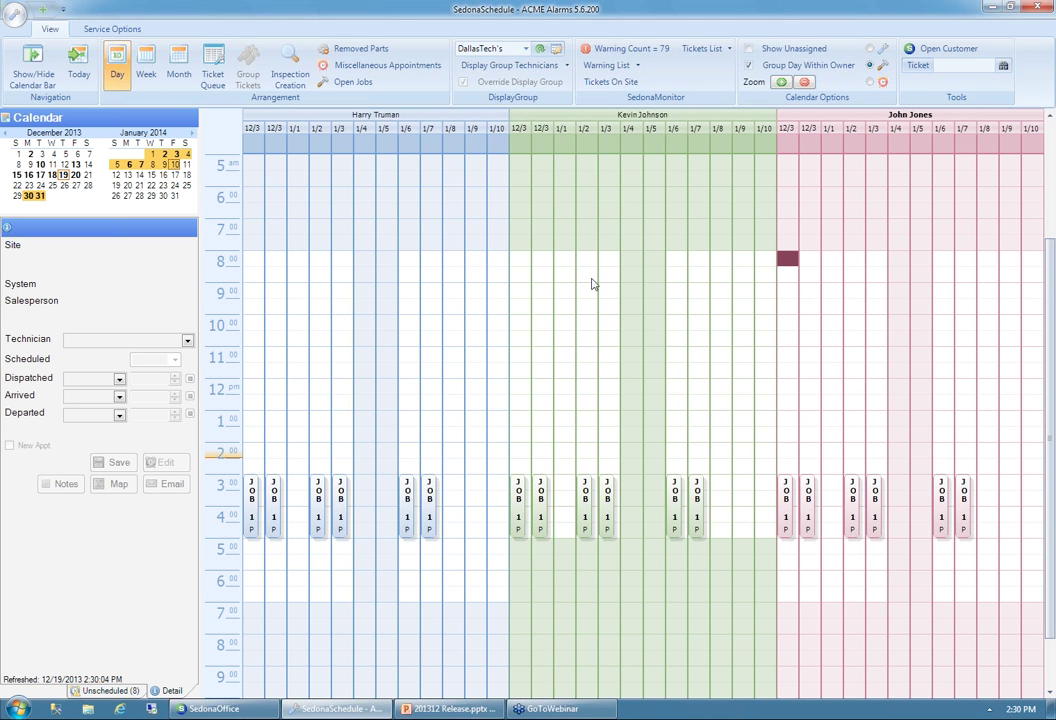
pyautogui.doubleClick(717, 361)
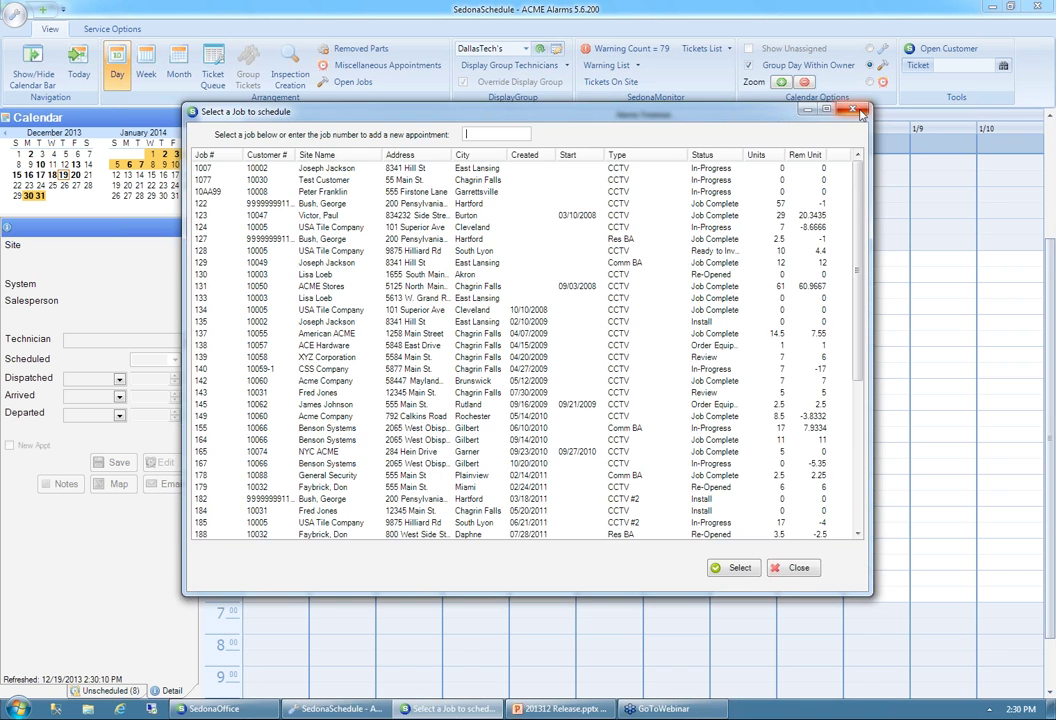
pyautogui.click(855, 111)
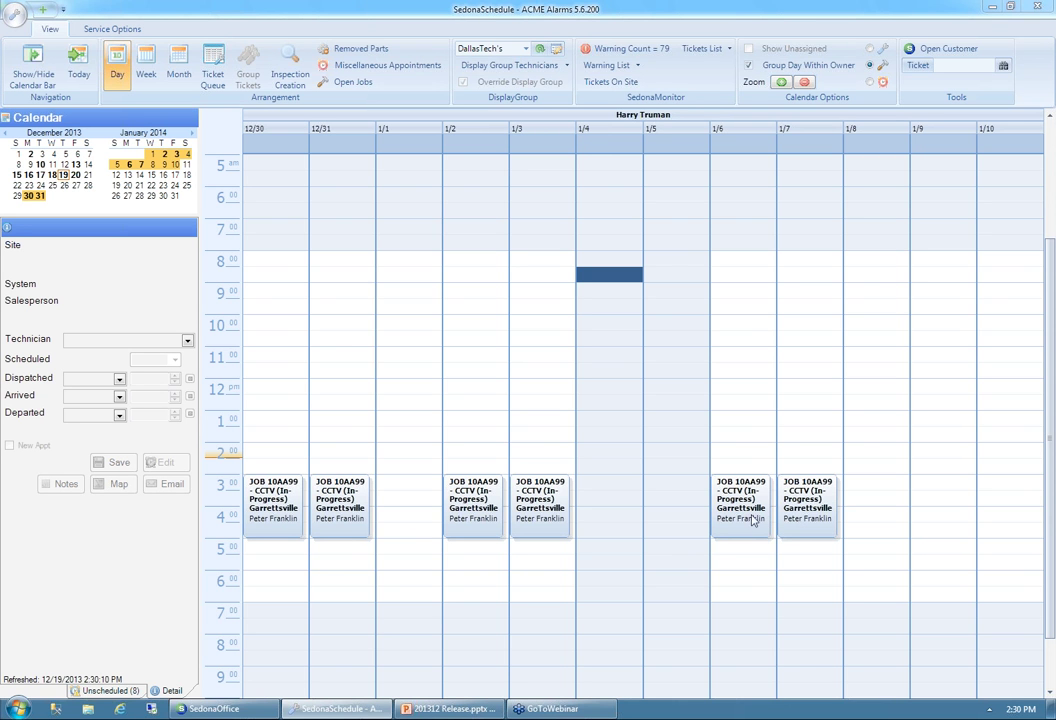
# - Move the technician's 1/7 appointment for job 10AA99 to 1/8 at 11:00 AM and delete the 1/3 appointment
pyautogui.moveTo(806, 525); pyautogui.dragTo(813, 353)
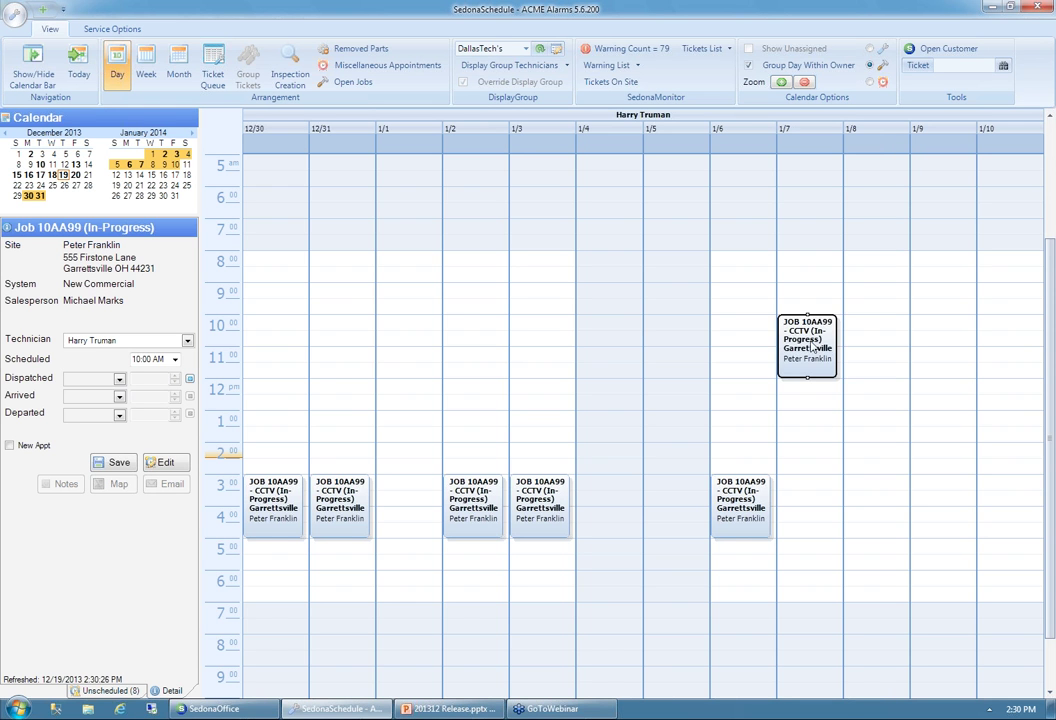
pyautogui.moveTo(810, 347); pyautogui.dragTo(868, 386)
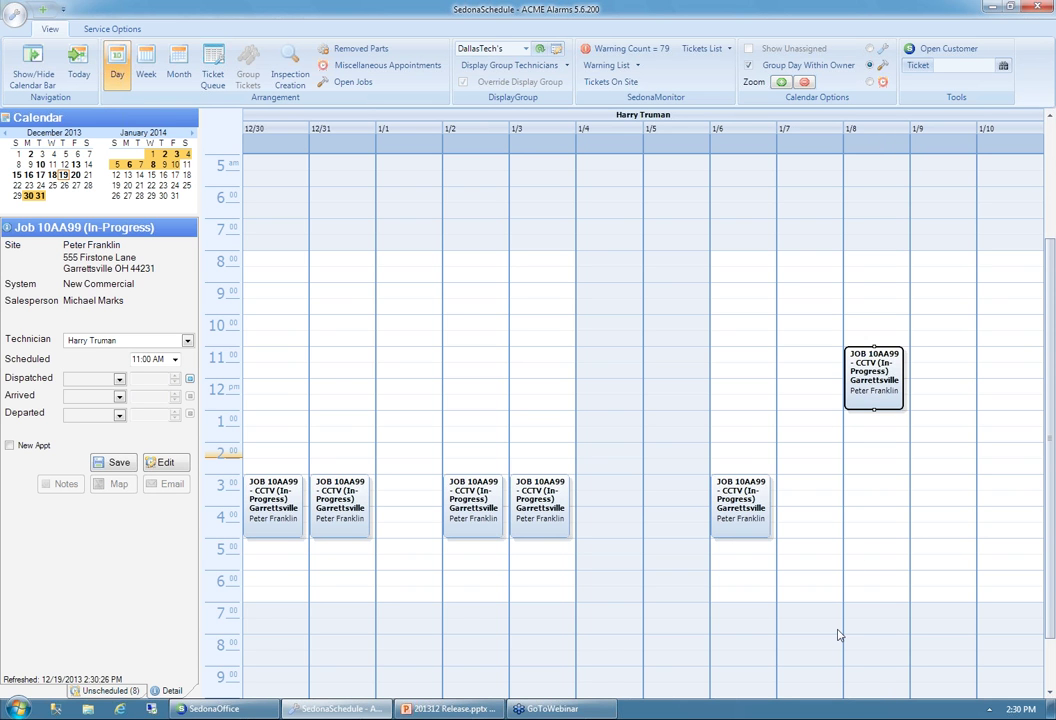
pyautogui.click(545, 523)
pyautogui.press('Delete')
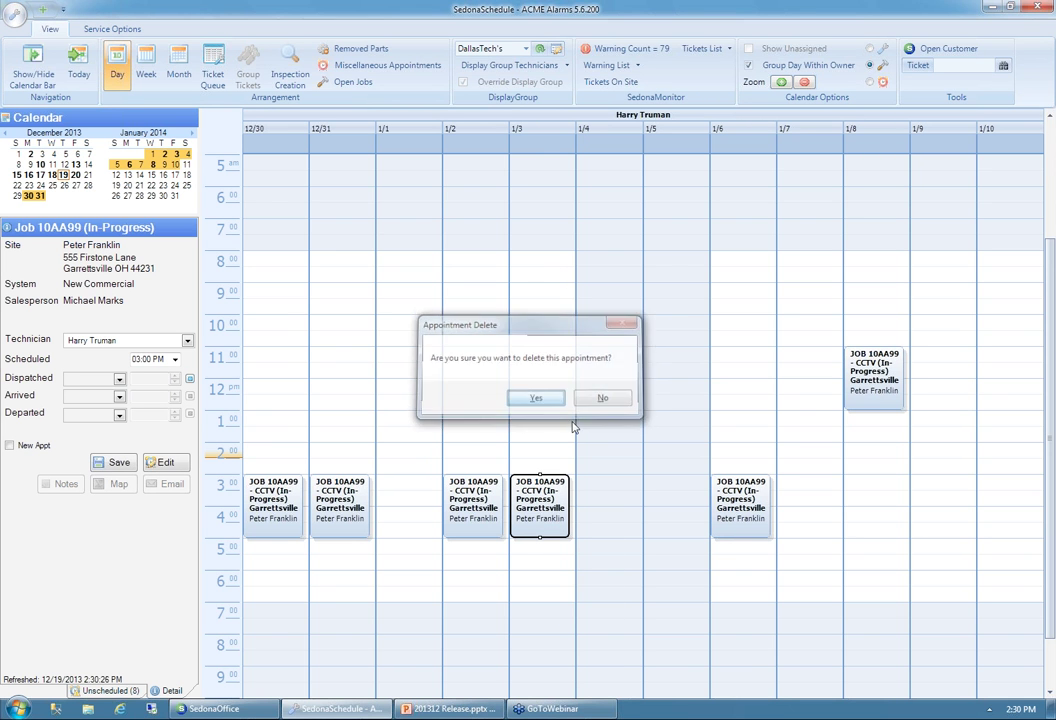
pyautogui.click(536, 399)
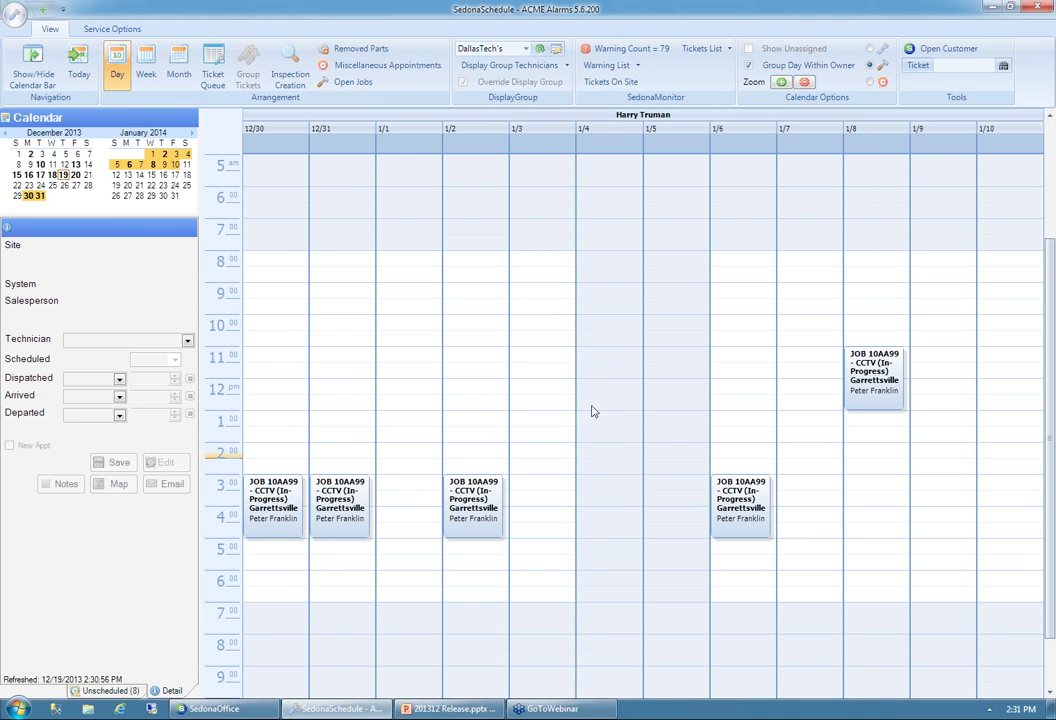
# - Start a new 12/30/2013 8:00 AM appointment for job 10AA99 with job task Installation and labor task Equipment Install
pyautogui.doubleClick(271, 267)
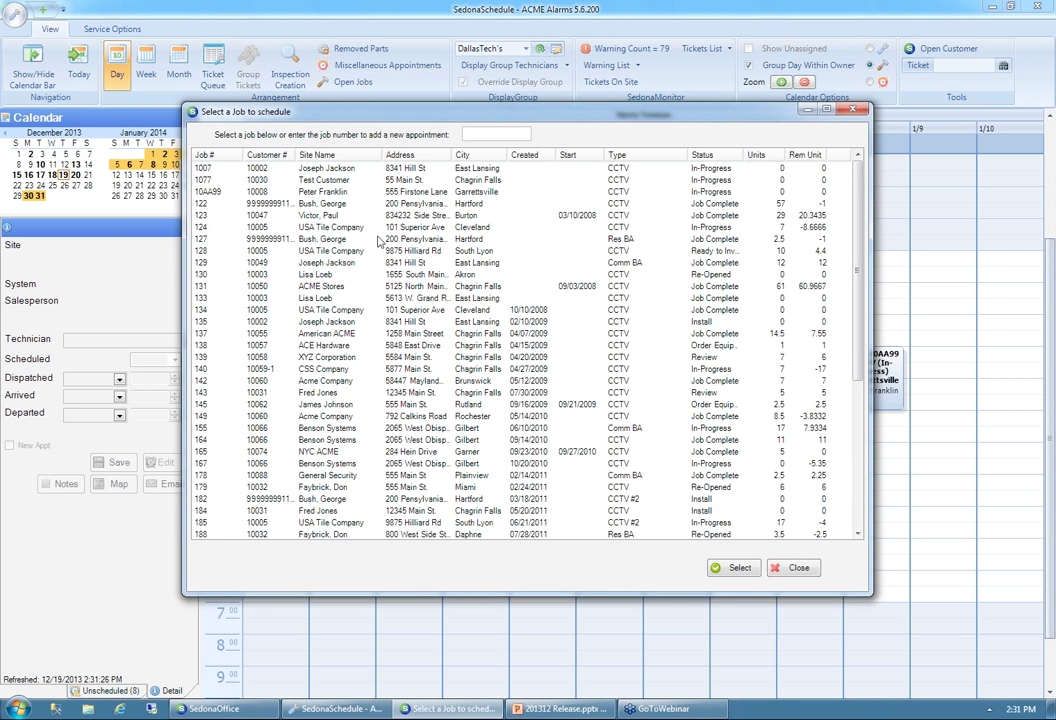
pyautogui.doubleClick(345, 191)
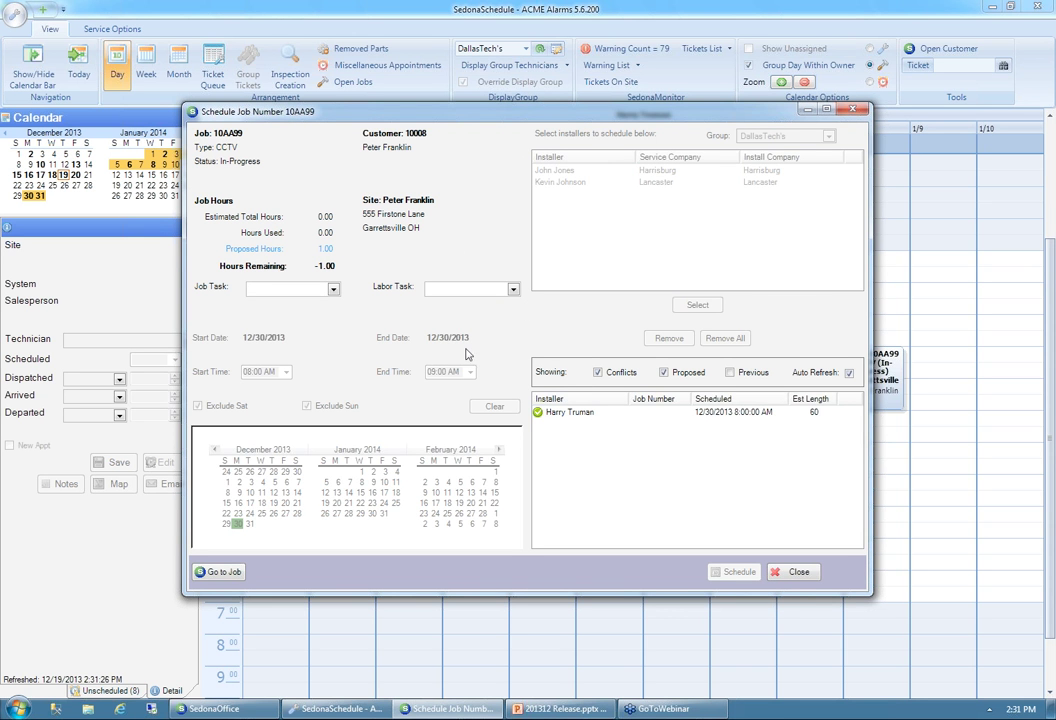
pyautogui.click(331, 289)
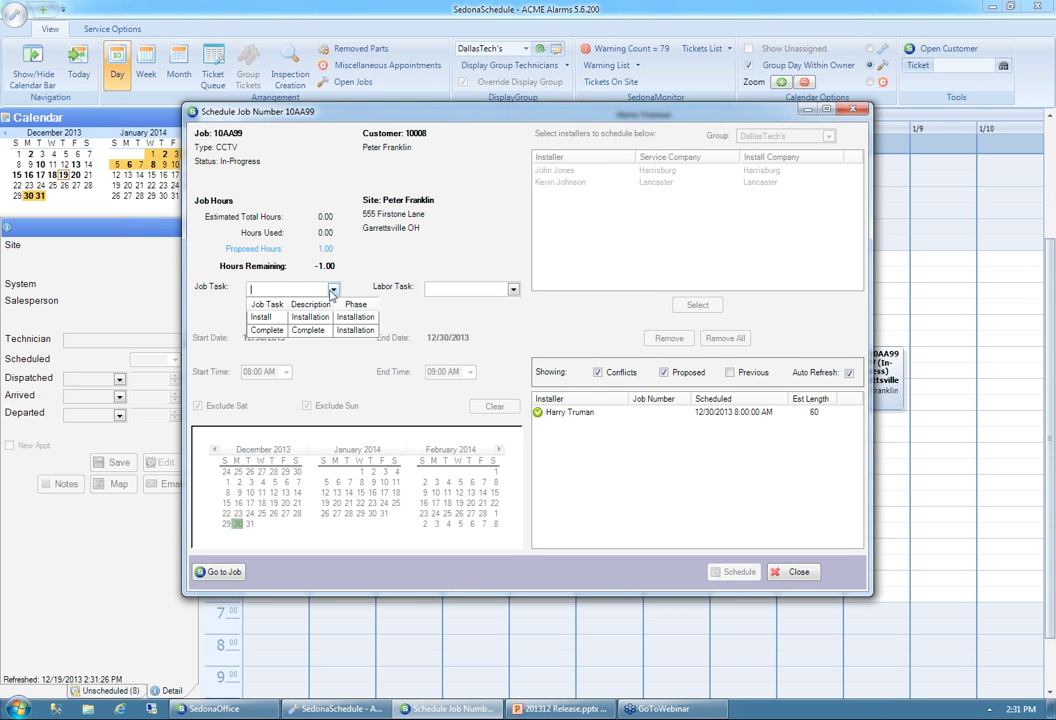
pyautogui.click(307, 320)
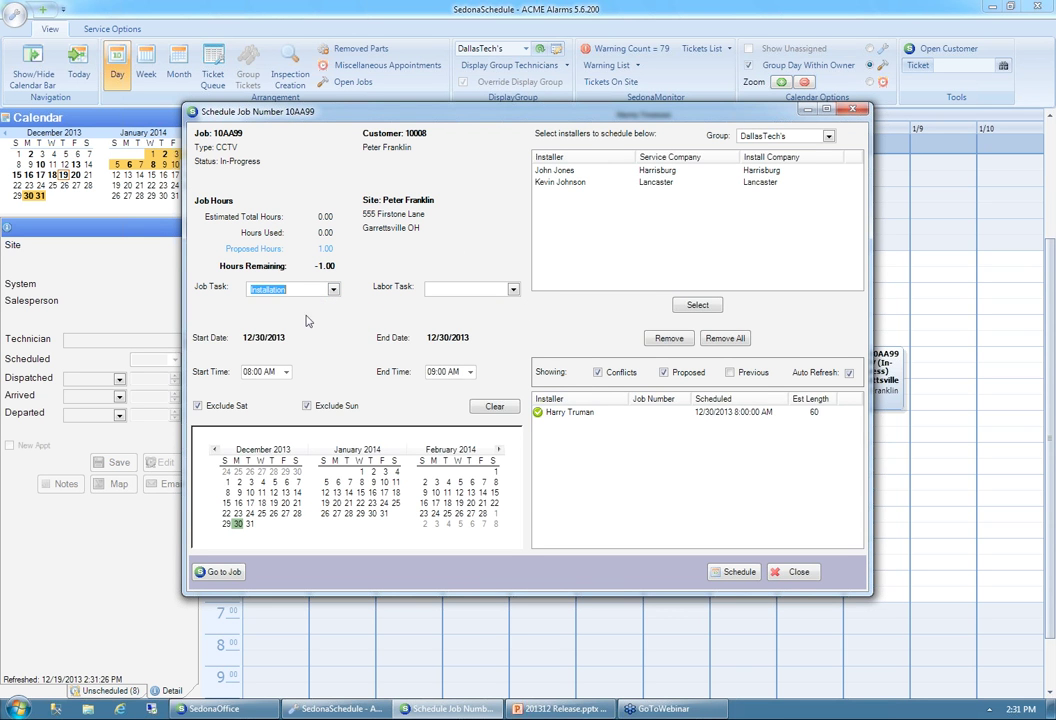
pyautogui.click(511, 290)
pyautogui.click(465, 317)
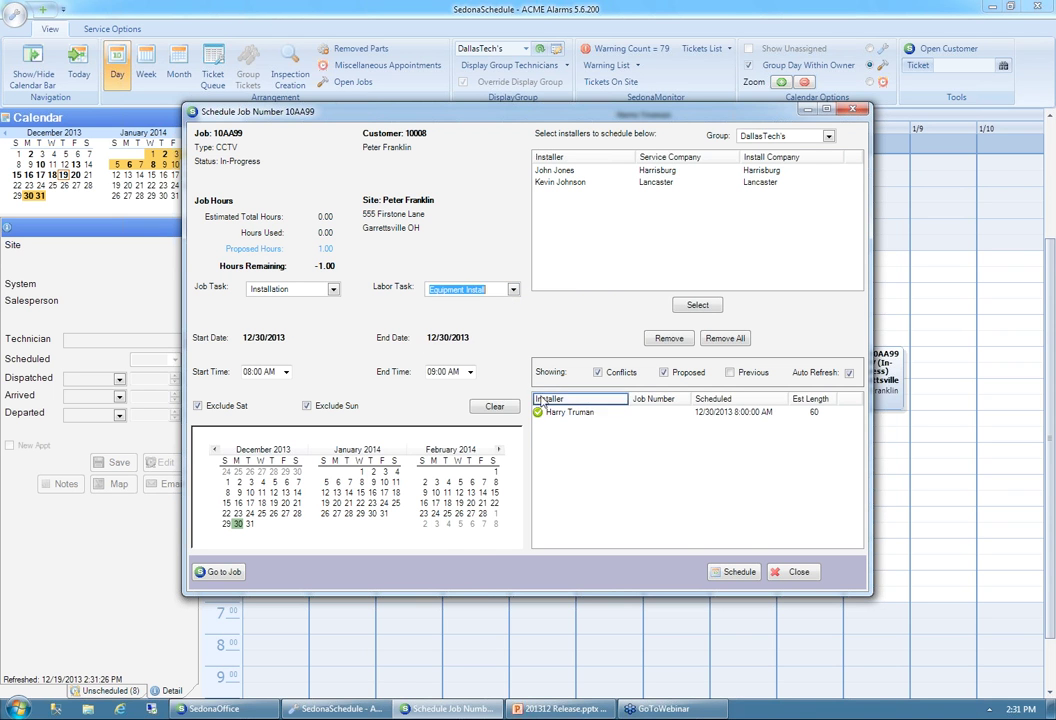
# - Set the end time to 12:00 PM and add weekdays 1/6 through 1/10 and 1/13 through 1/17/2014 to the proposed appointment dates
pyautogui.click(469, 372)
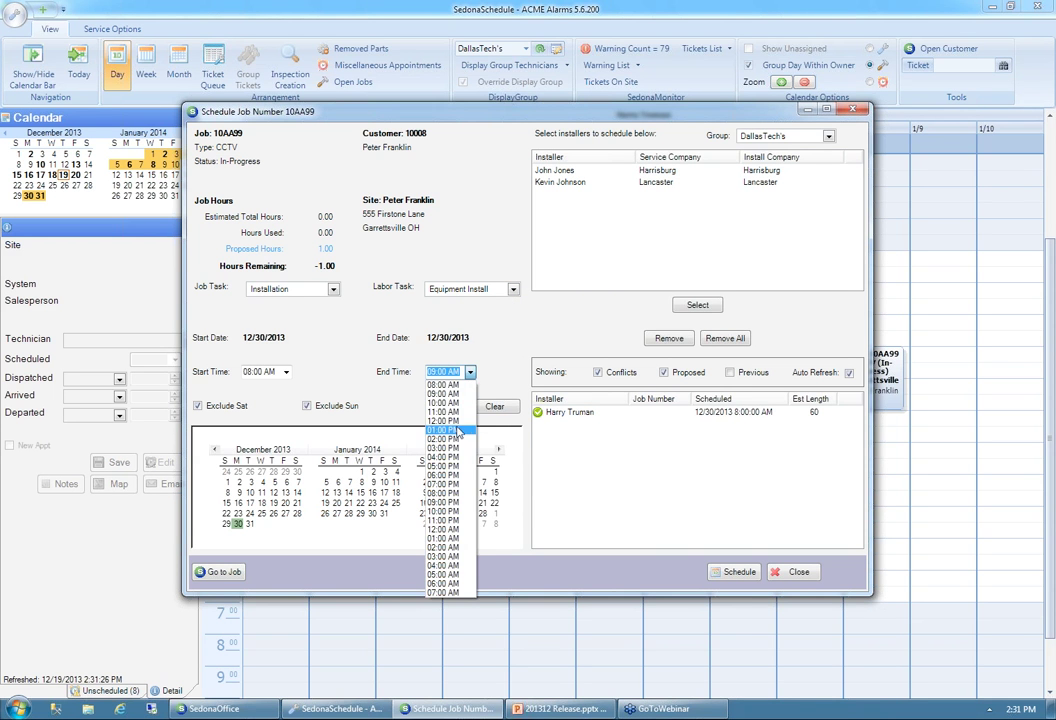
pyautogui.click(451, 450)
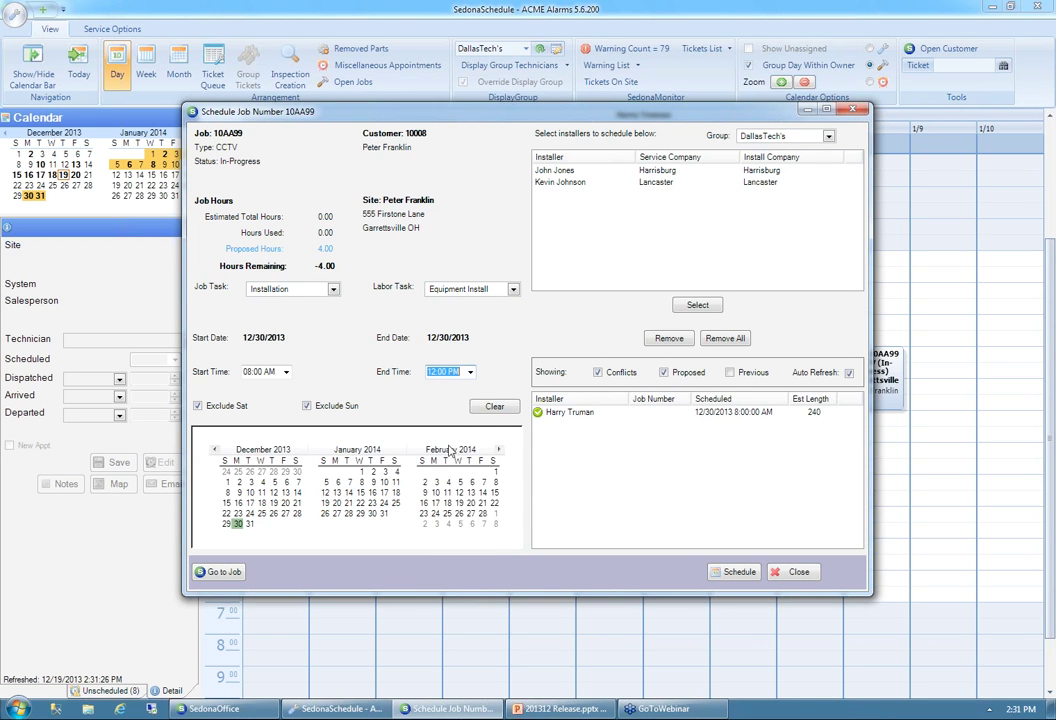
pyautogui.click(314, 486)
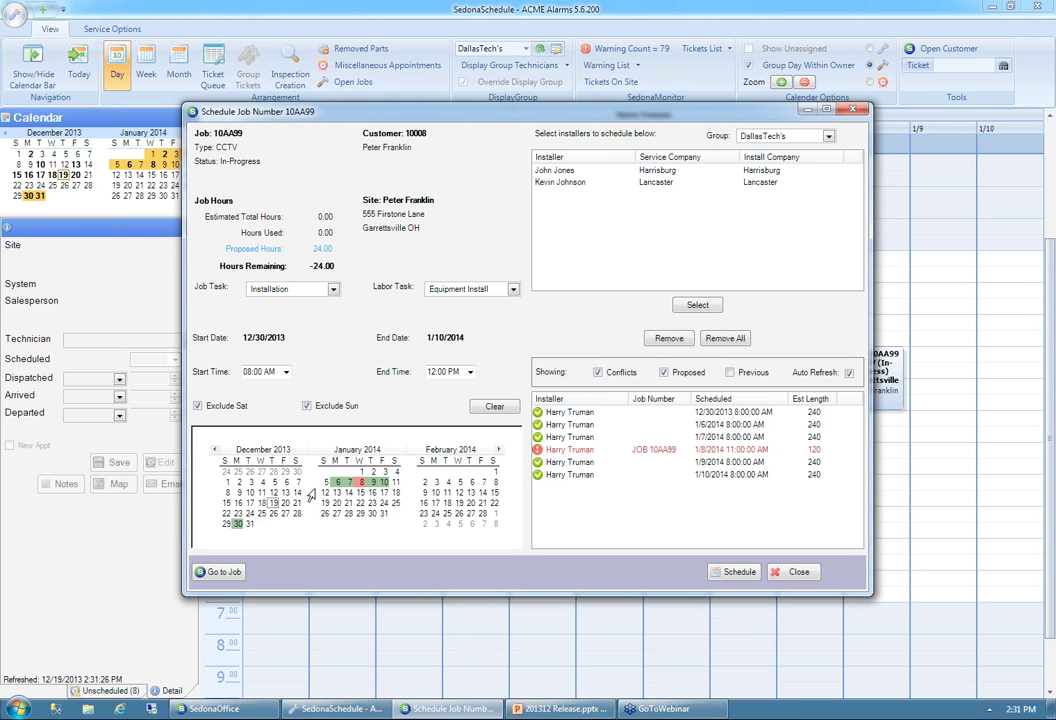
pyautogui.click(384, 492)
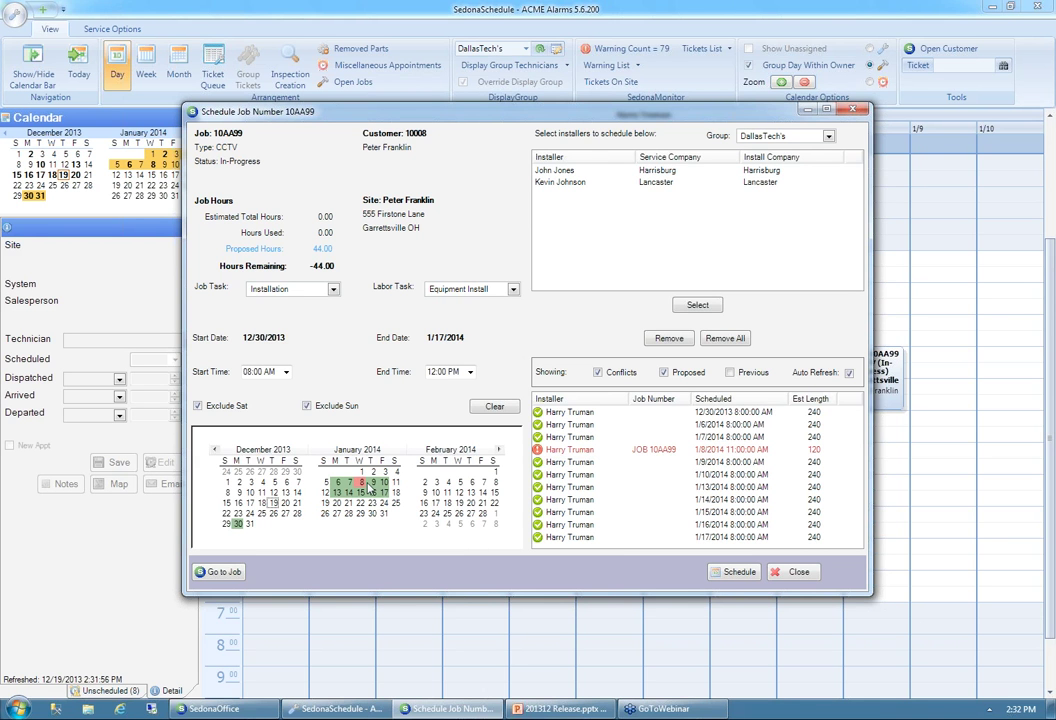
# - Examine the conflicting 1/8/2014 entry, remove its installer from the proposed appointments, and select the same installer again
pyautogui.click(658, 453)
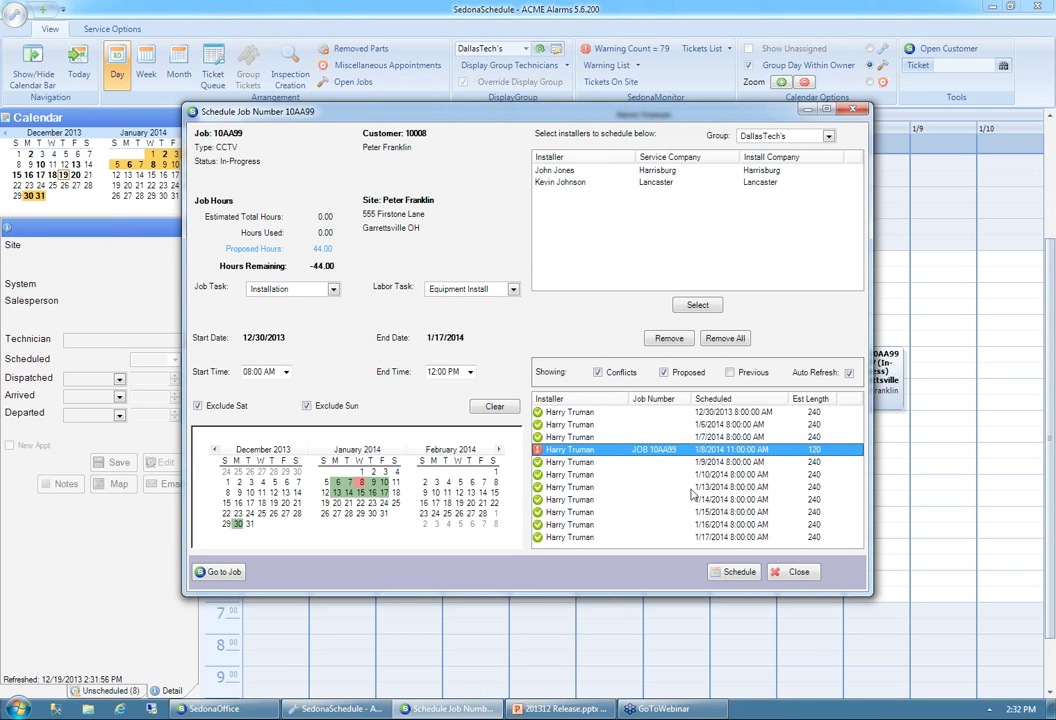
pyautogui.click(907, 278)
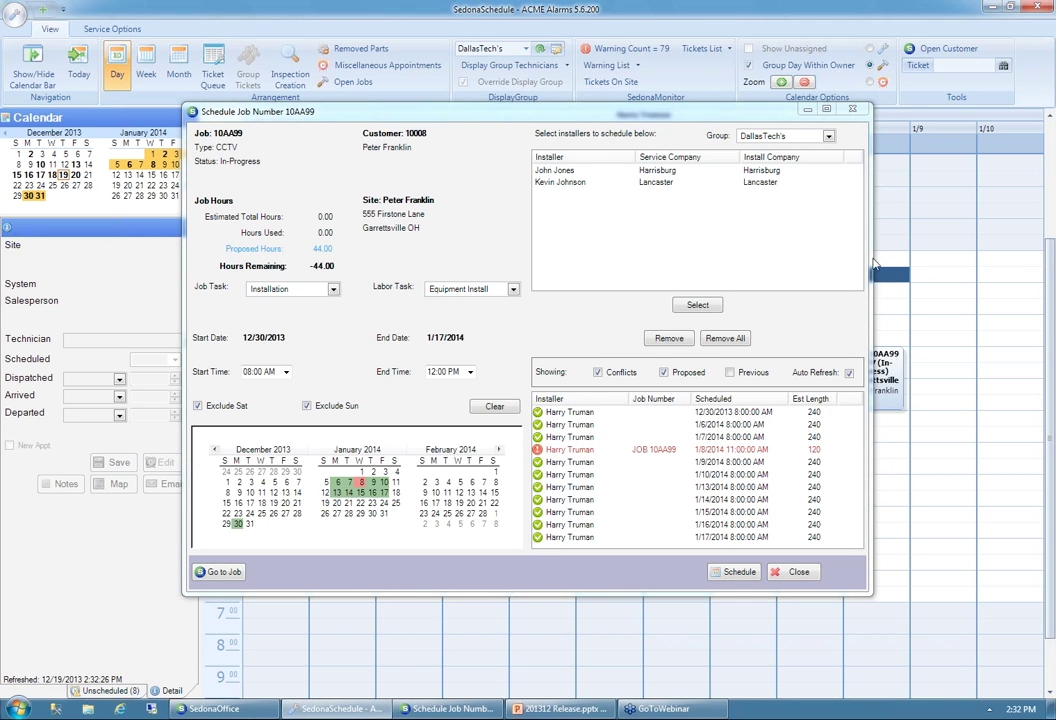
pyautogui.click(630, 451)
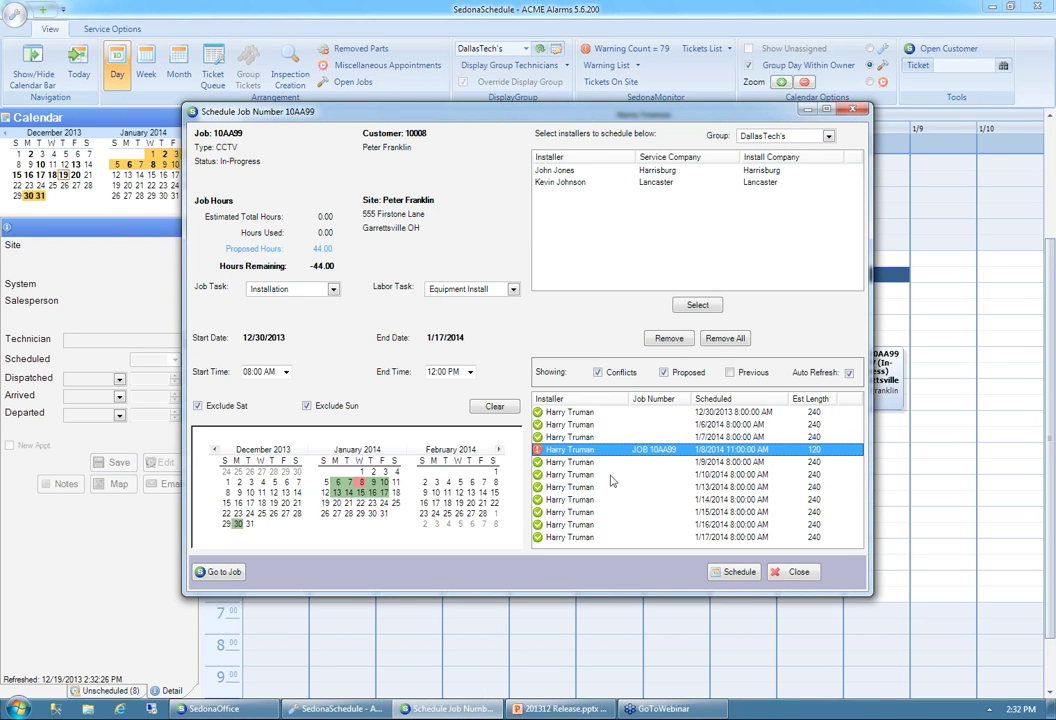
pyautogui.click(669, 340)
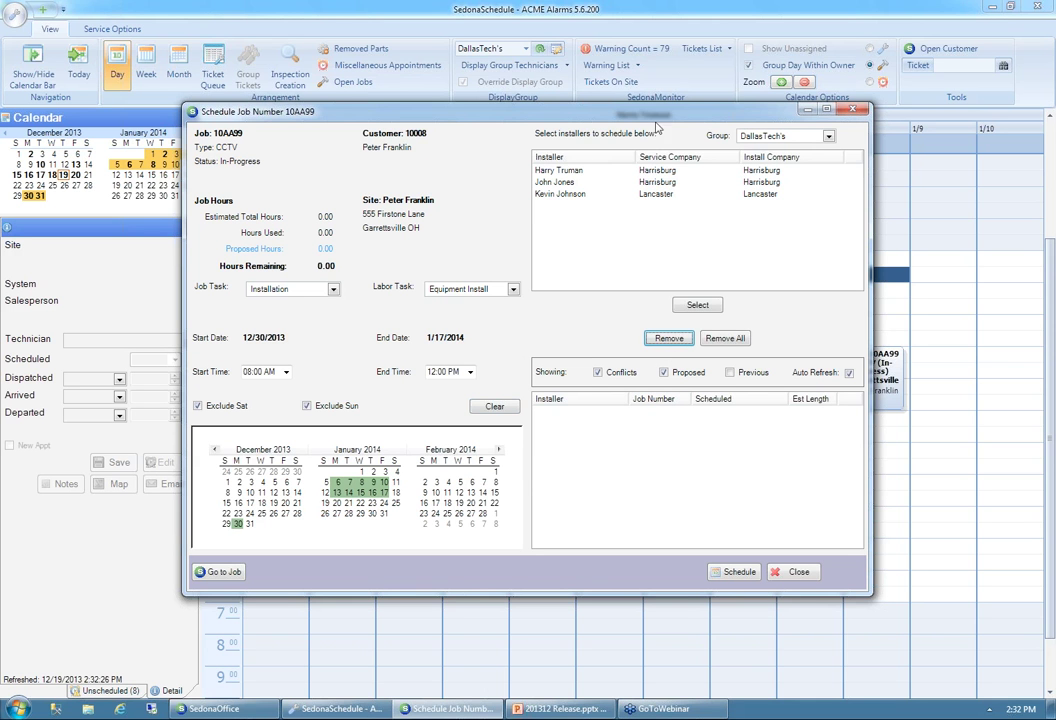
pyautogui.doubleClick(562, 171)
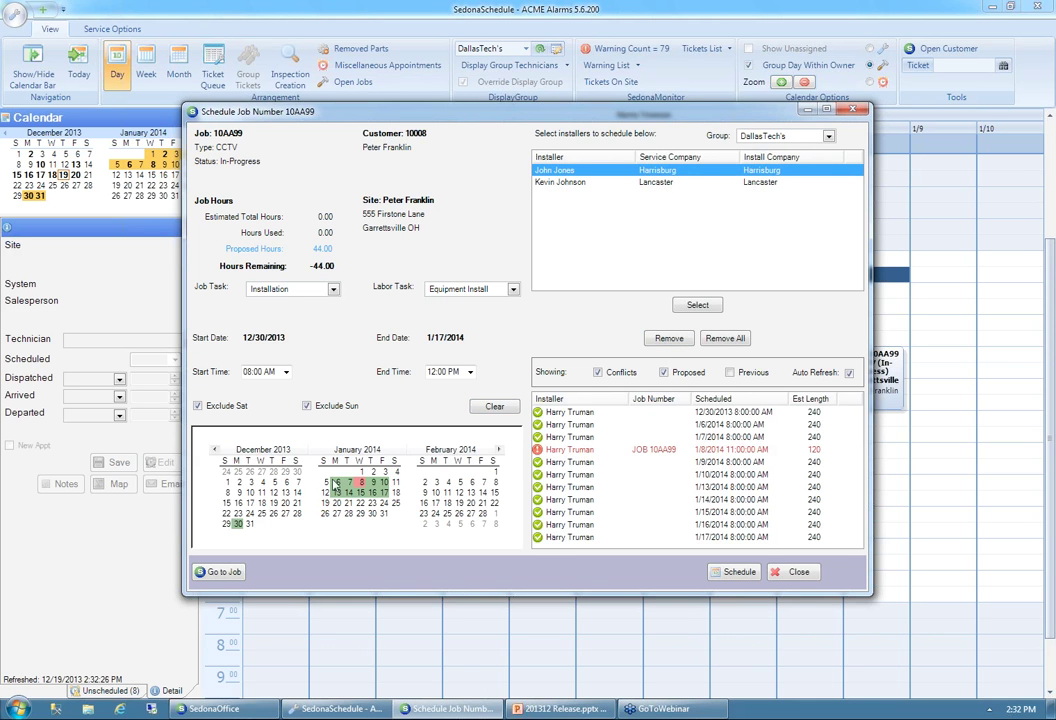
# - Create the proposed appointments for job 10AA99 without the conflicting 1/8/2014 one, and review the new ones on the schedule
pyautogui.click(735, 572)
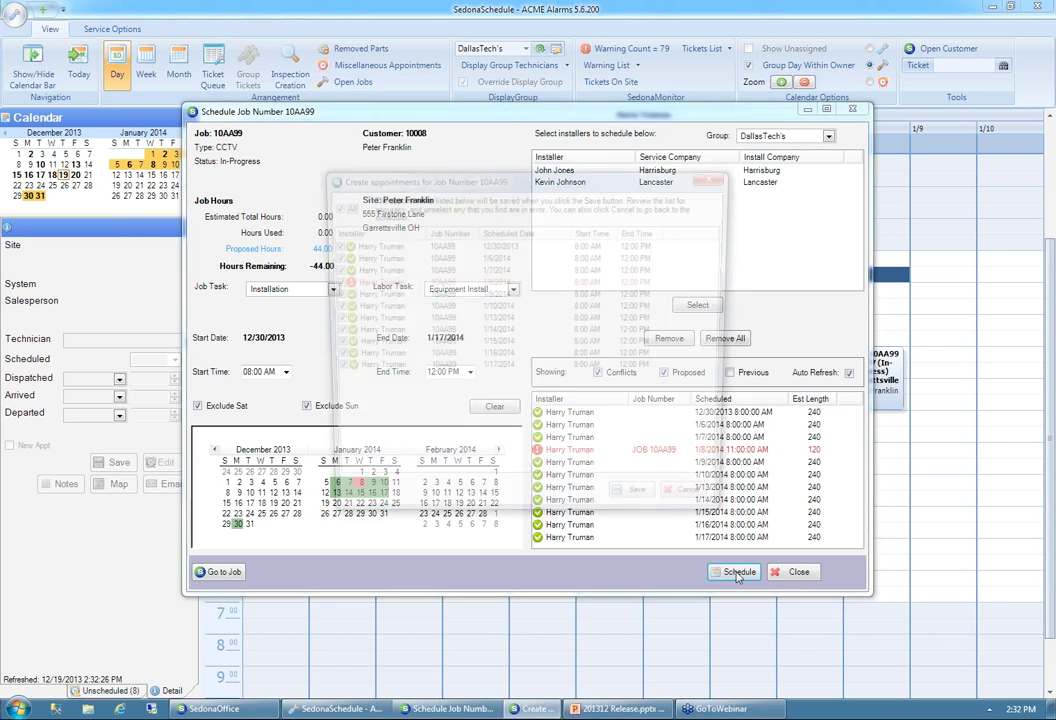
pyautogui.click(641, 507)
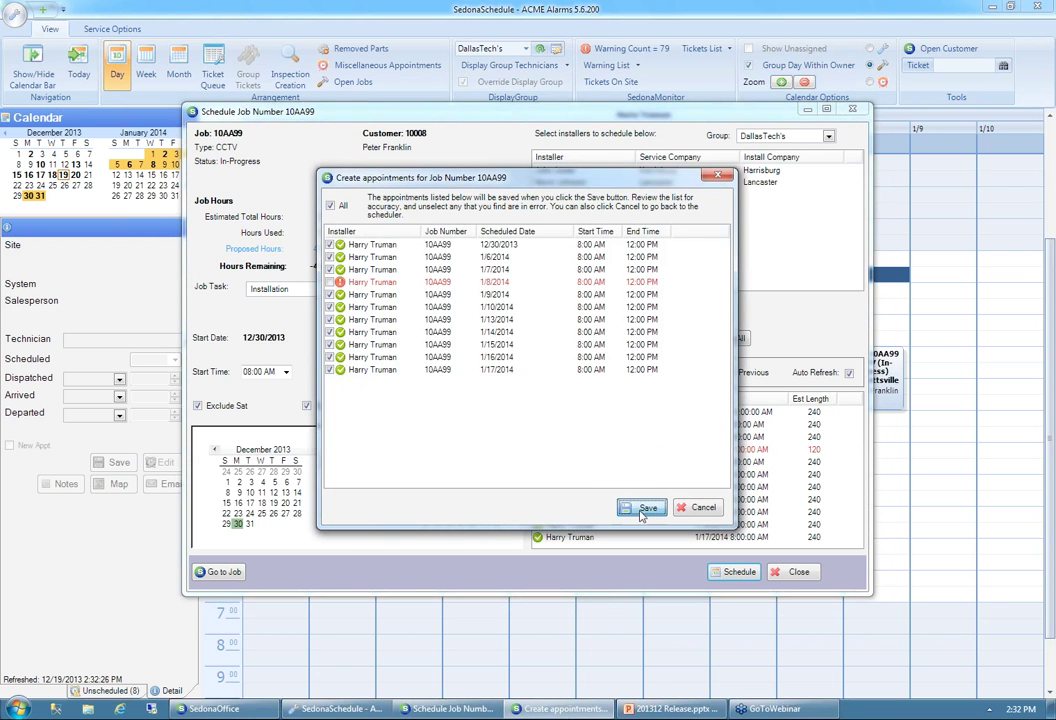
pyautogui.click(285, 314)
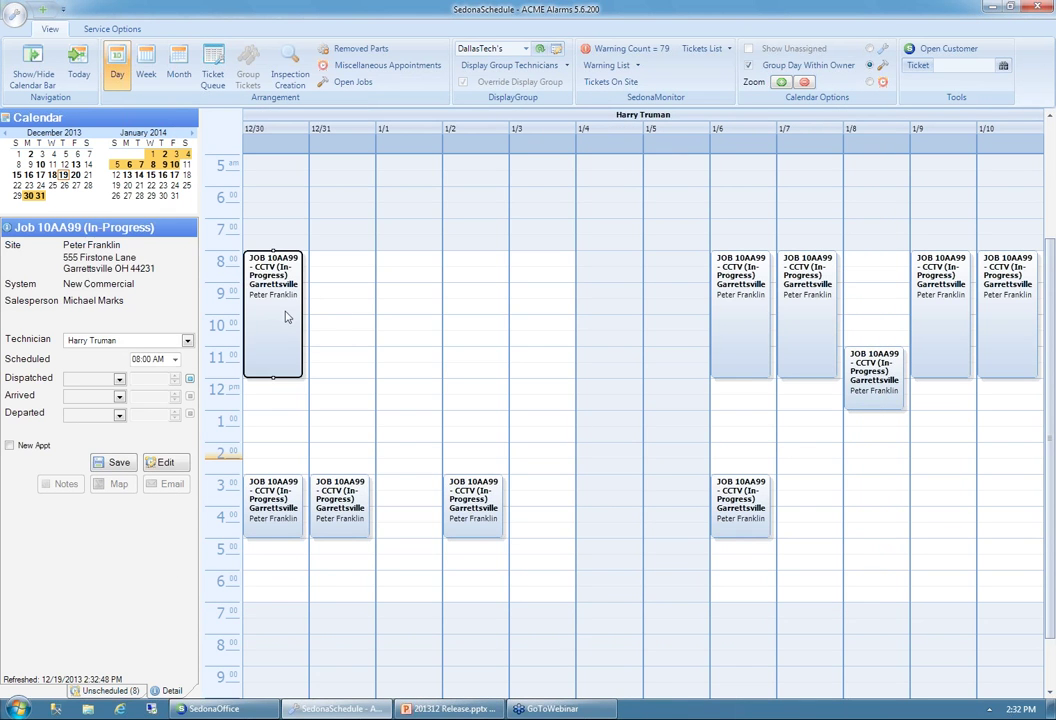
pyautogui.click(754, 297)
pyautogui.click(792, 296)
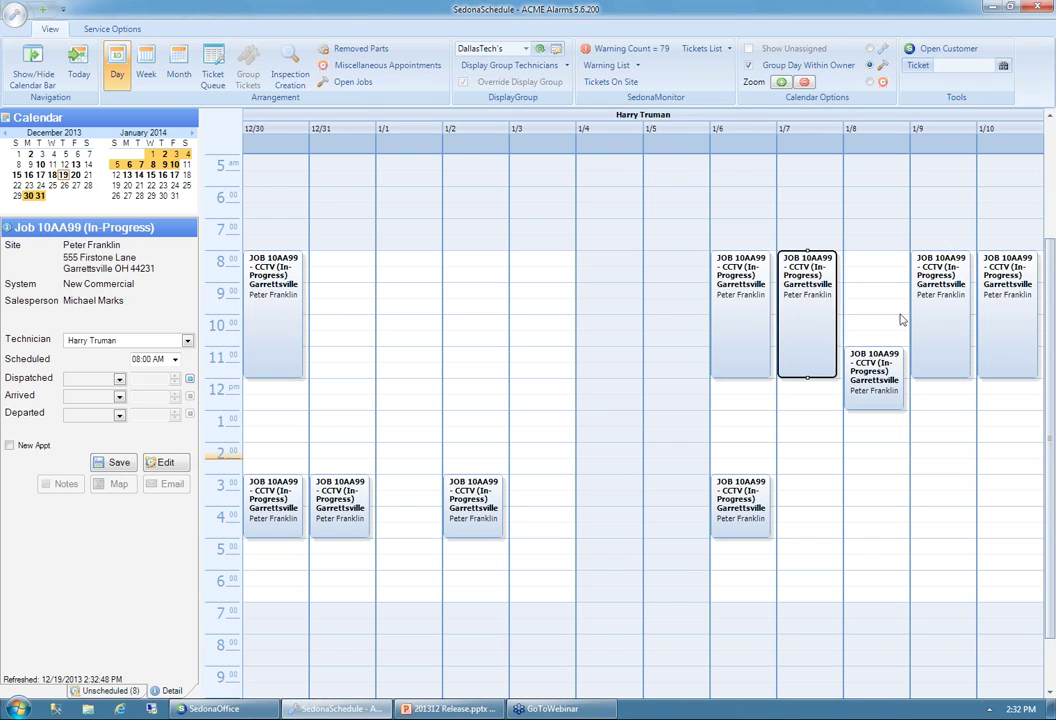
pyautogui.click(930, 316)
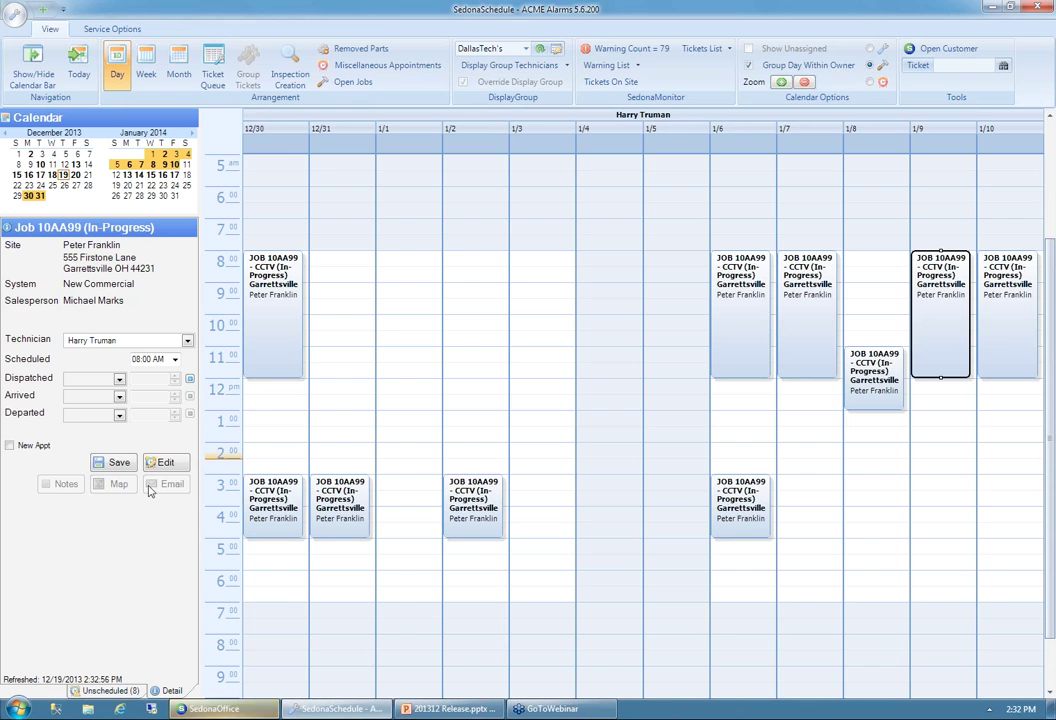
# - Close the job 10AA99 window in SedonaOffice and return to SedonaSchedule
pyautogui.click(212, 708)
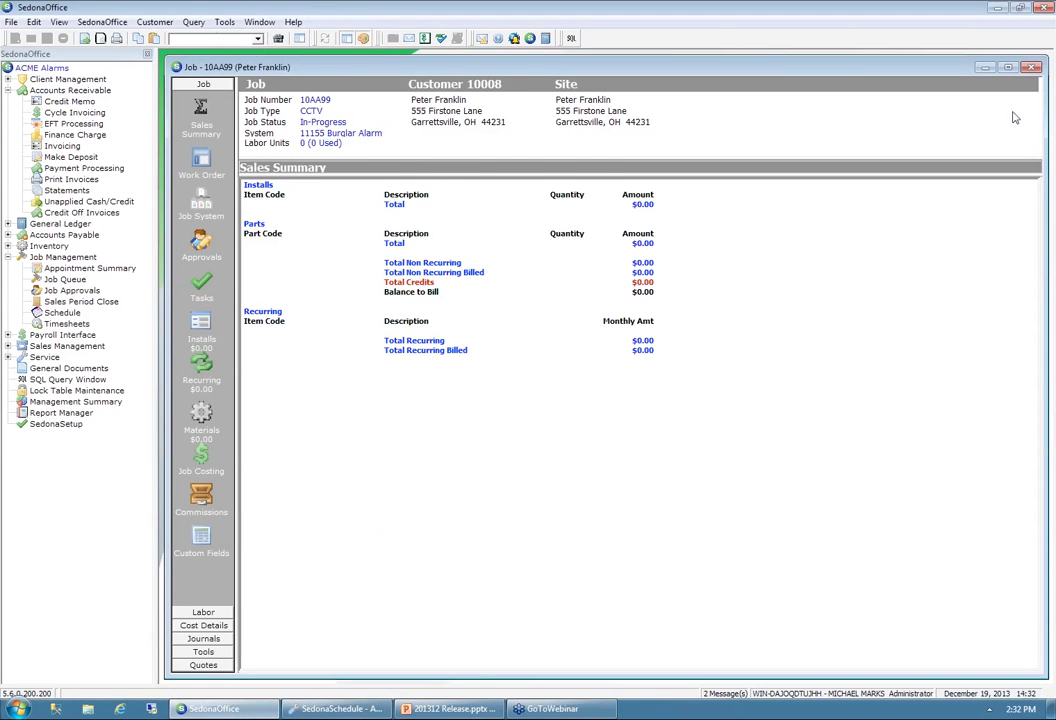
pyautogui.click(1032, 68)
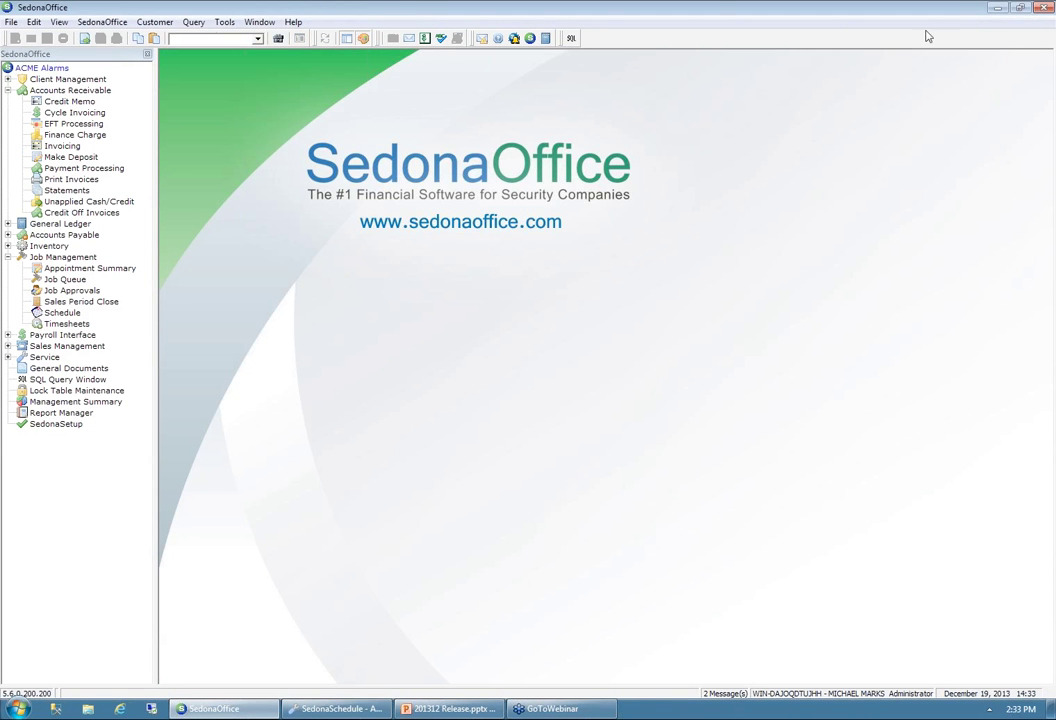
pyautogui.click(997, 12)
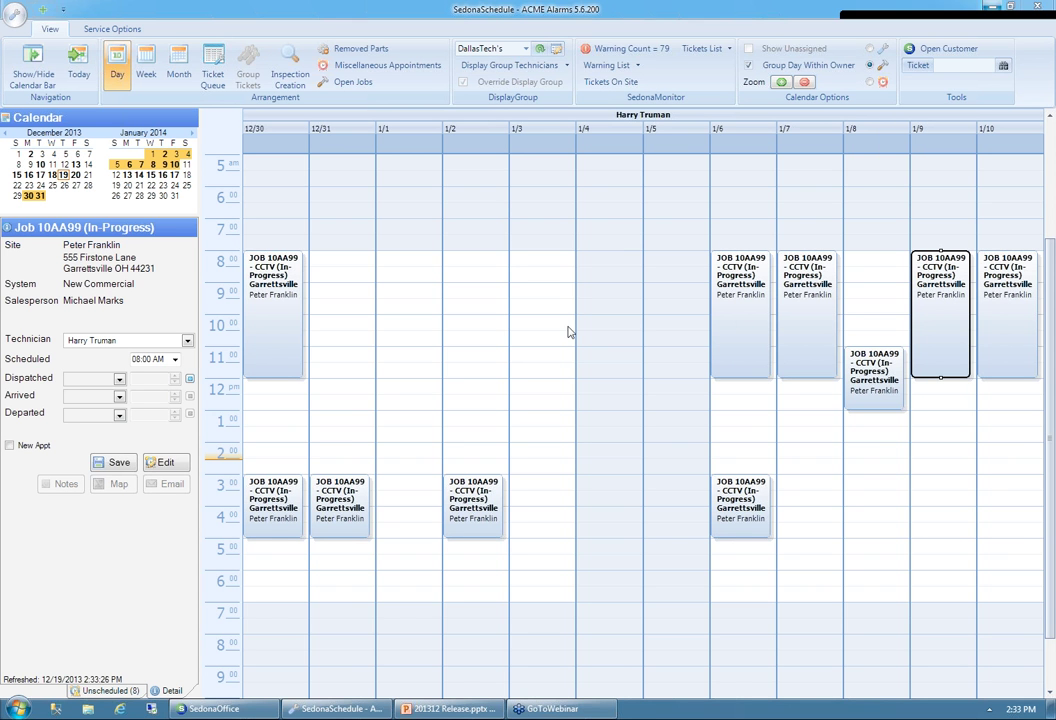
pyautogui.click(253, 708)
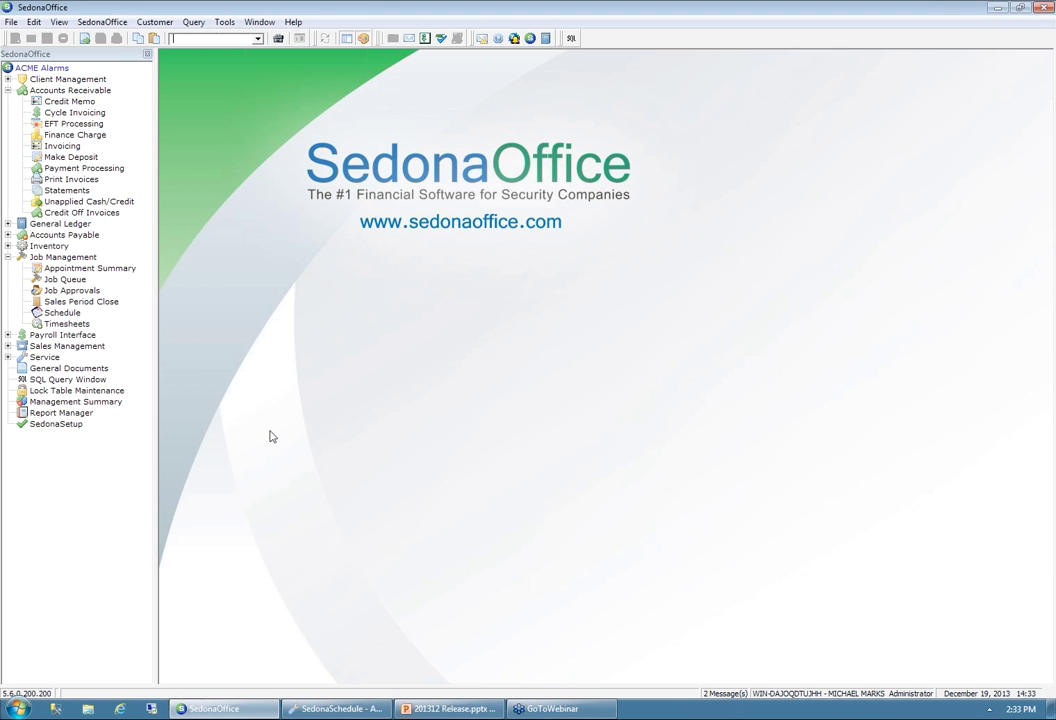
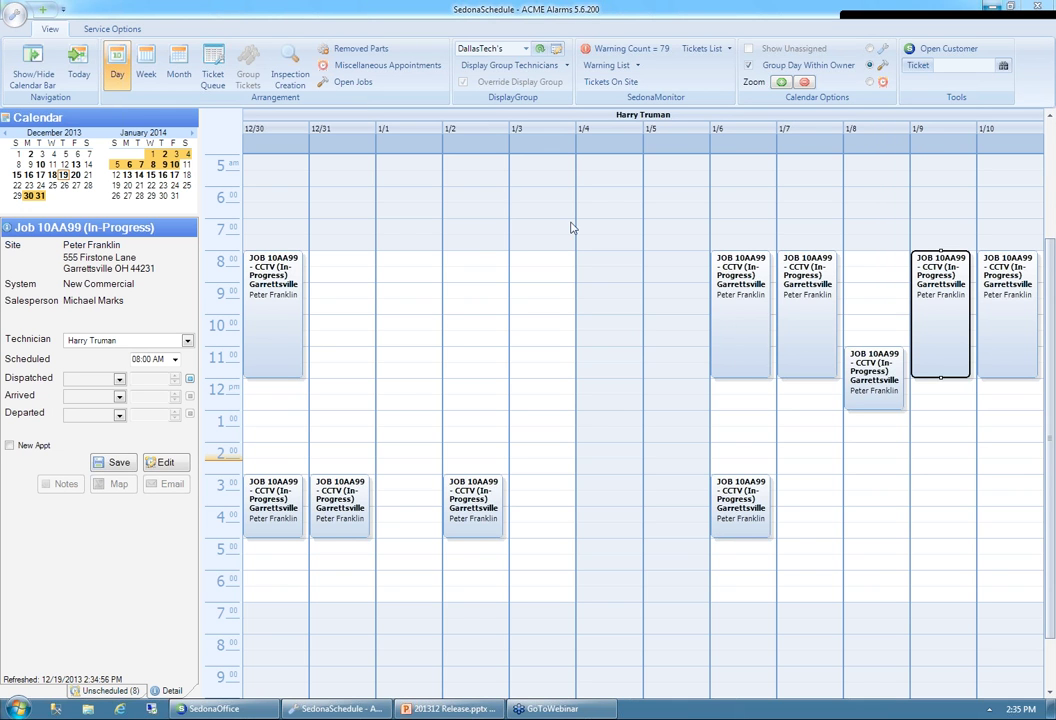
# - Move the 12/31 appointment for job 10AA99 to 12:30 PM and show only 12/30/2013 on the schedule
pyautogui.moveTo(329, 514); pyautogui.dragTo(355, 436)
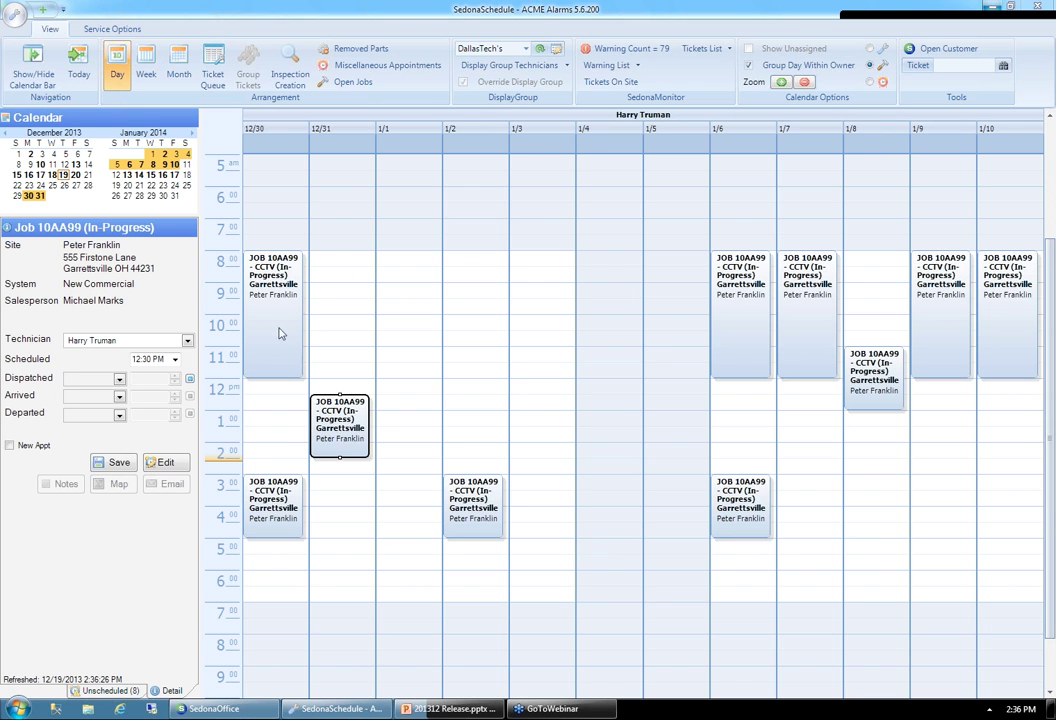
pyautogui.click(29, 197)
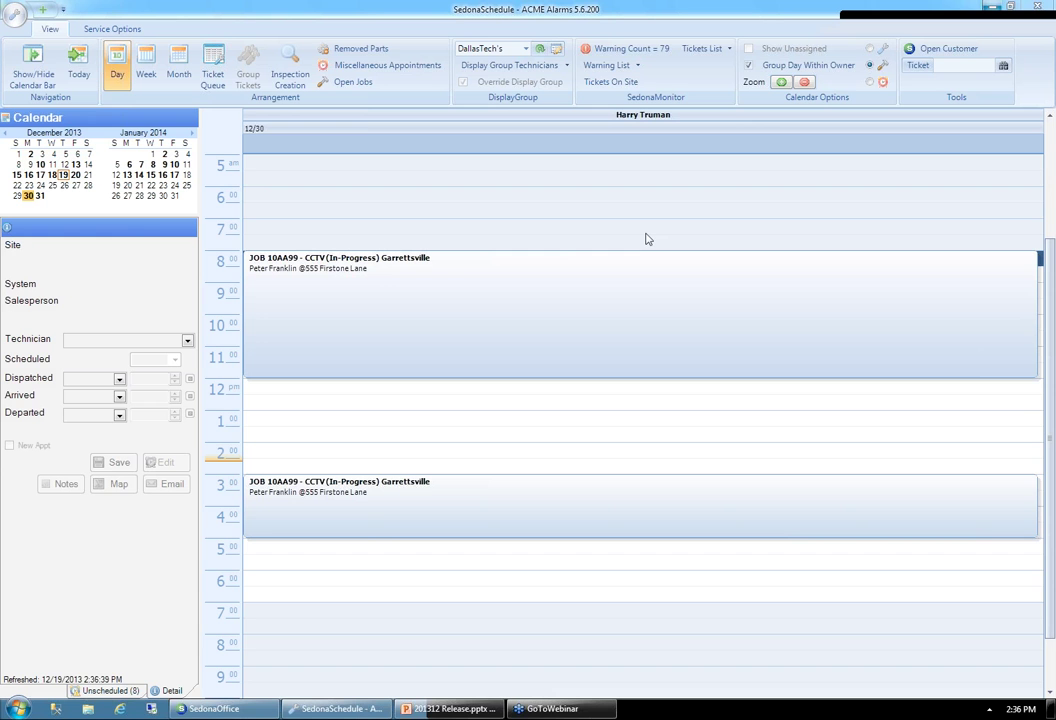
# - Move the 12/30 3:00 PM appointment to 9:30 AM and lengthen it to four hours, overlapping the 8:00 AM appointment
pyautogui.moveTo(603, 500); pyautogui.dragTo(606, 347)
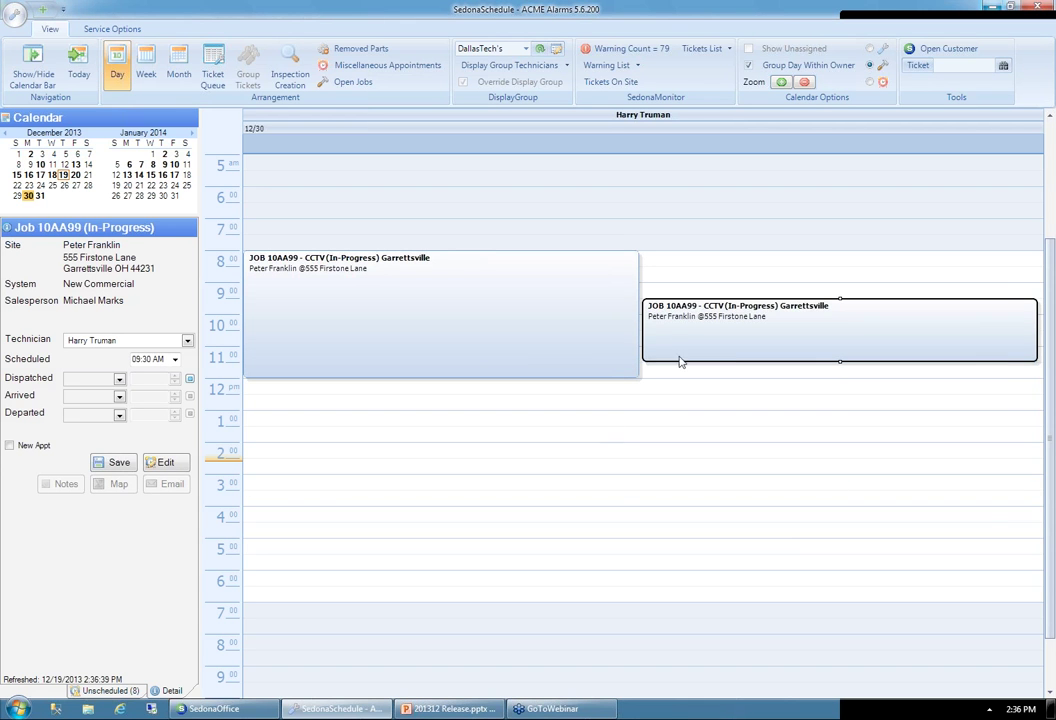
pyautogui.moveTo(684, 356); pyautogui.dragTo(684, 297)
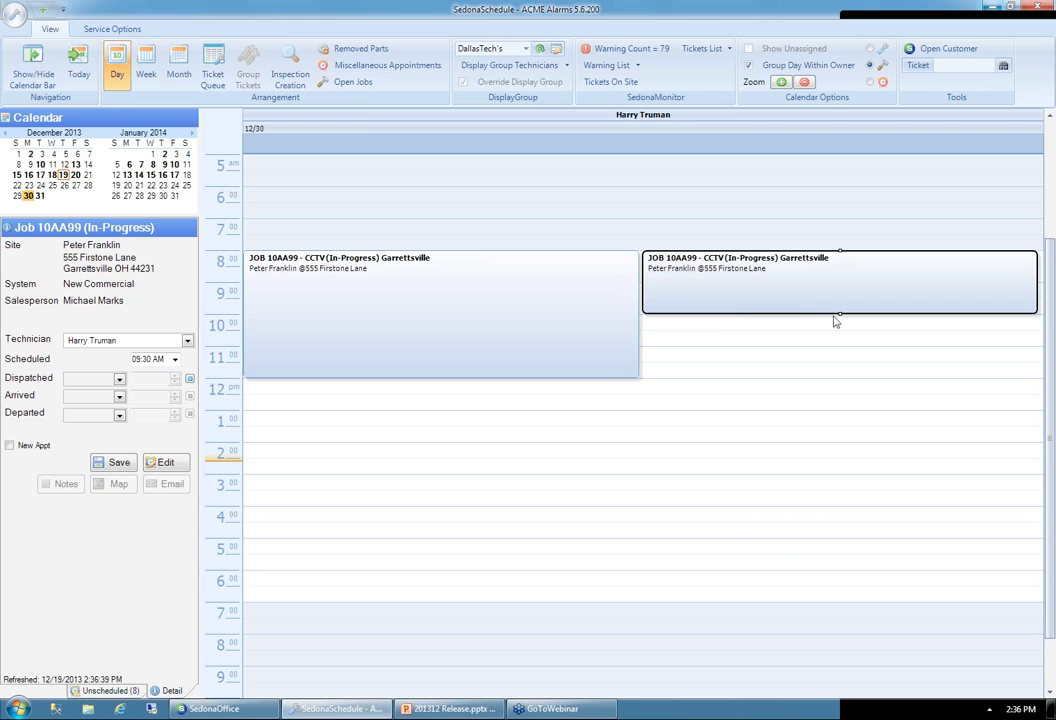
pyautogui.moveTo(838, 313); pyautogui.dragTo(837, 360)
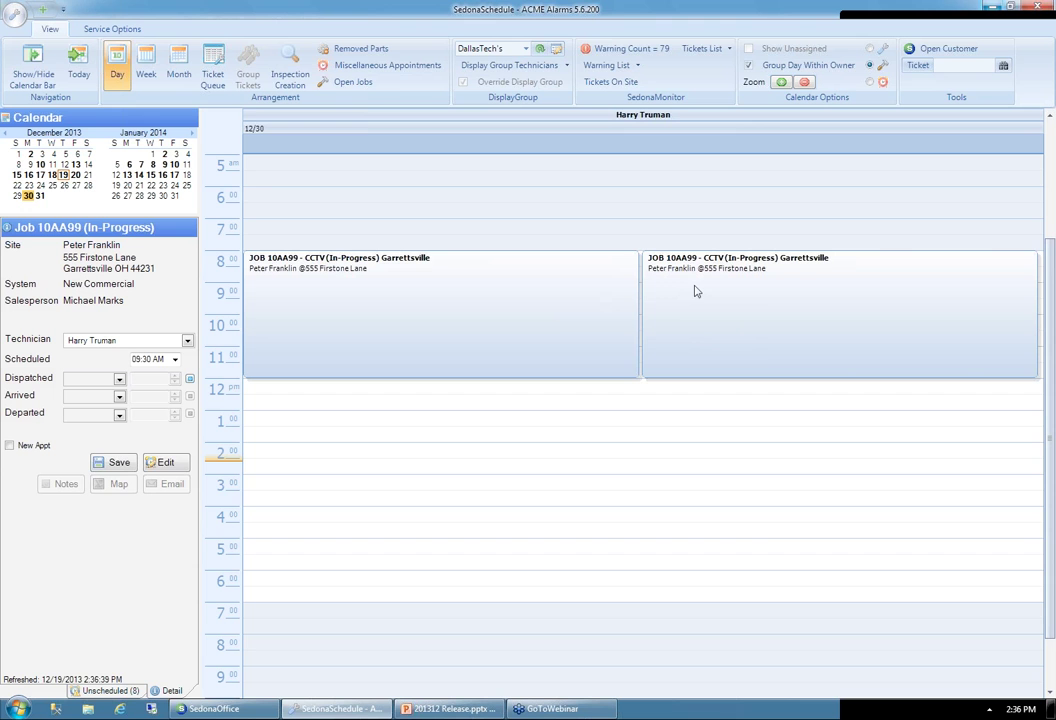
pyautogui.moveTo(696, 291); pyautogui.dragTo(696, 339)
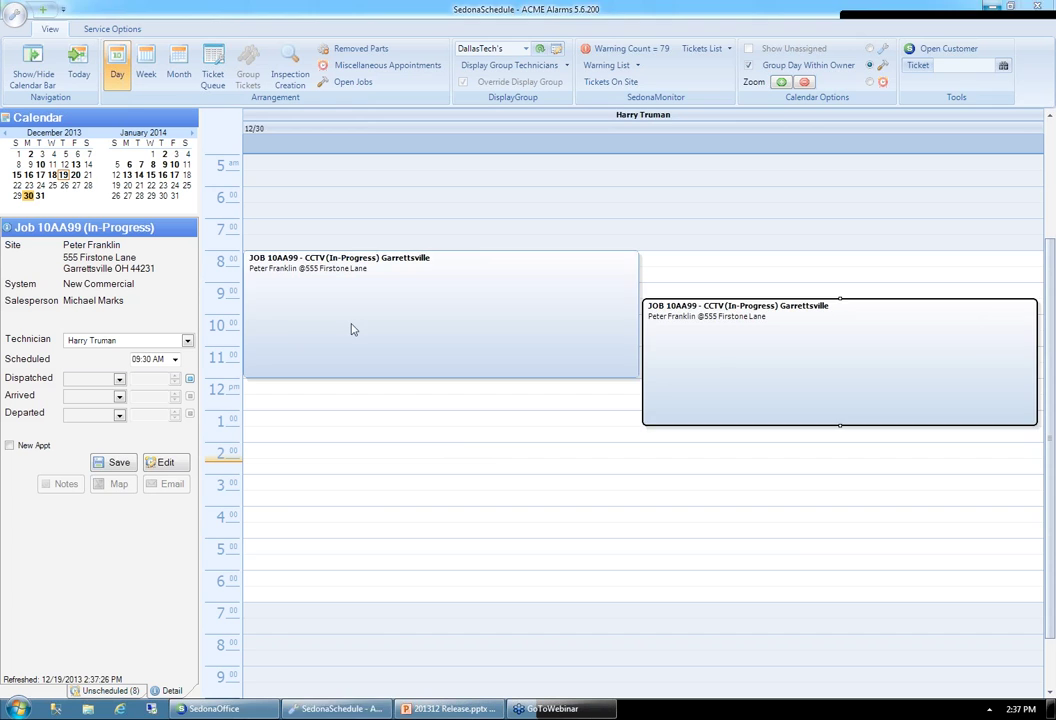
# - Record the current date and time as dispatched and arrived for the 12/30 8:00 AM appointment of job 10AA99
pyautogui.click(321, 325)
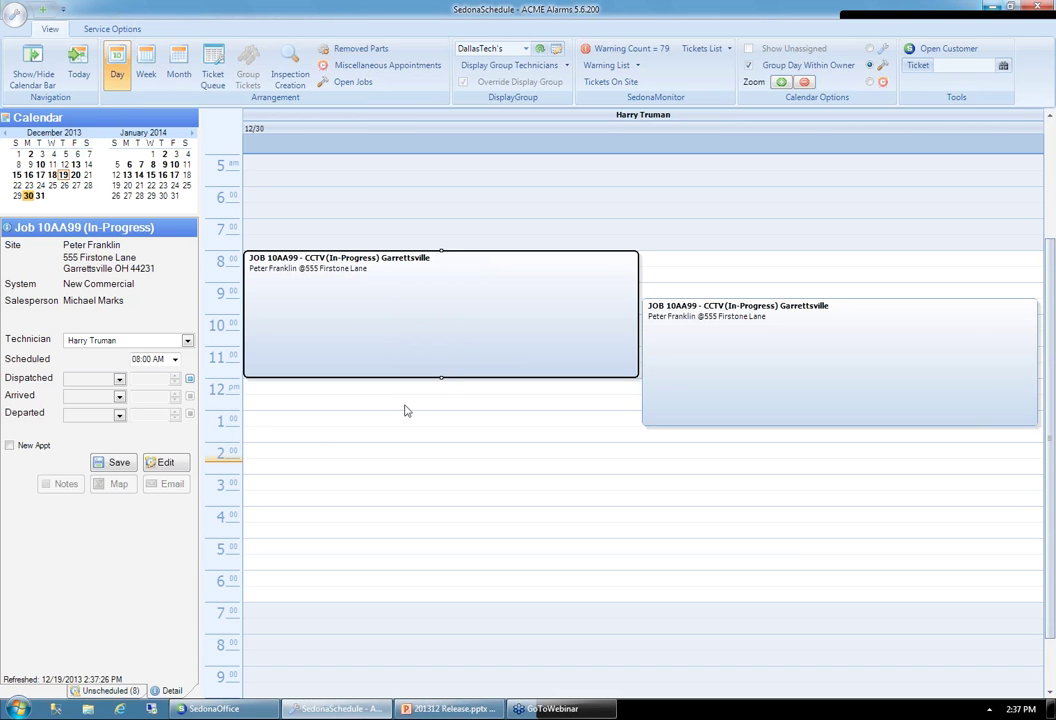
pyautogui.click(190, 378)
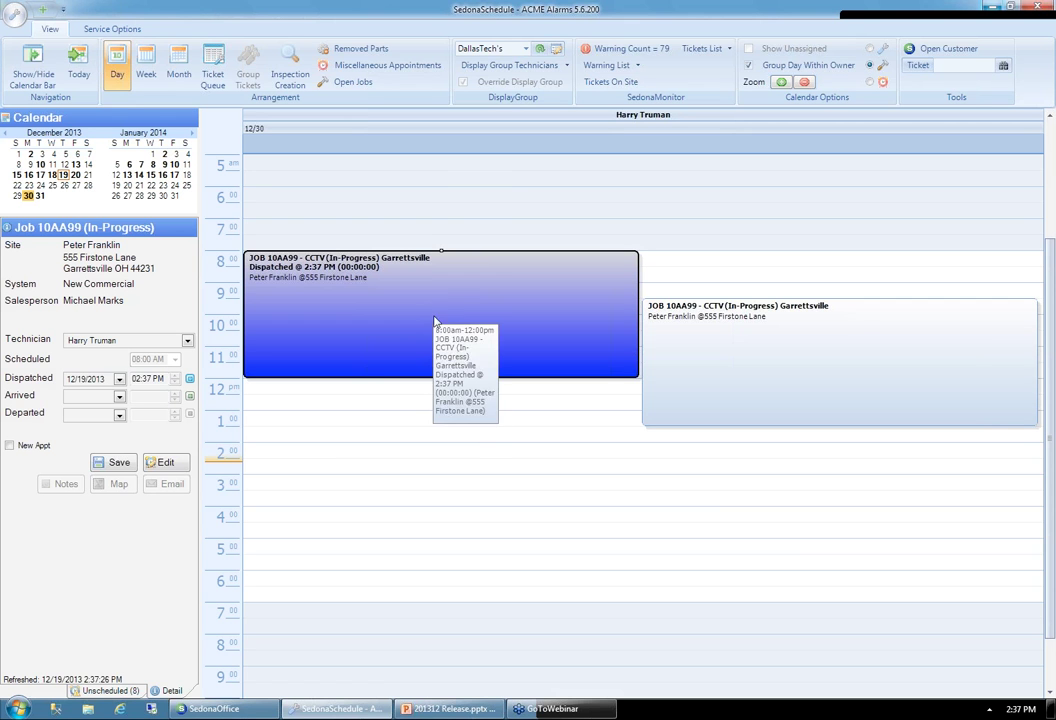
pyautogui.click(190, 396)
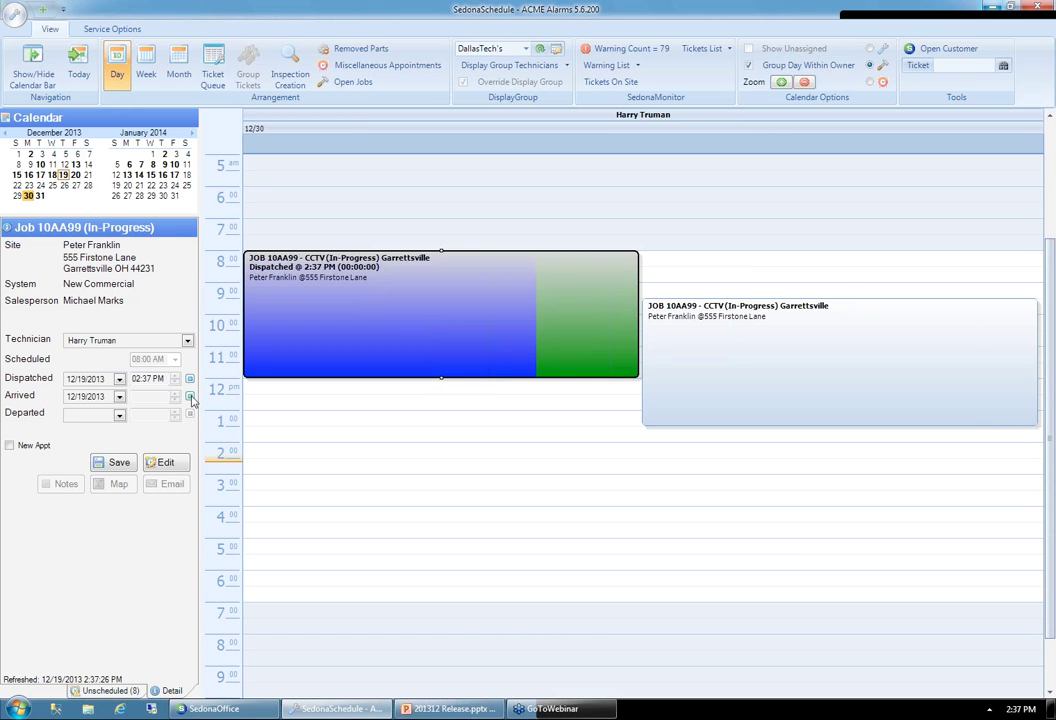
pyautogui.click(190, 397)
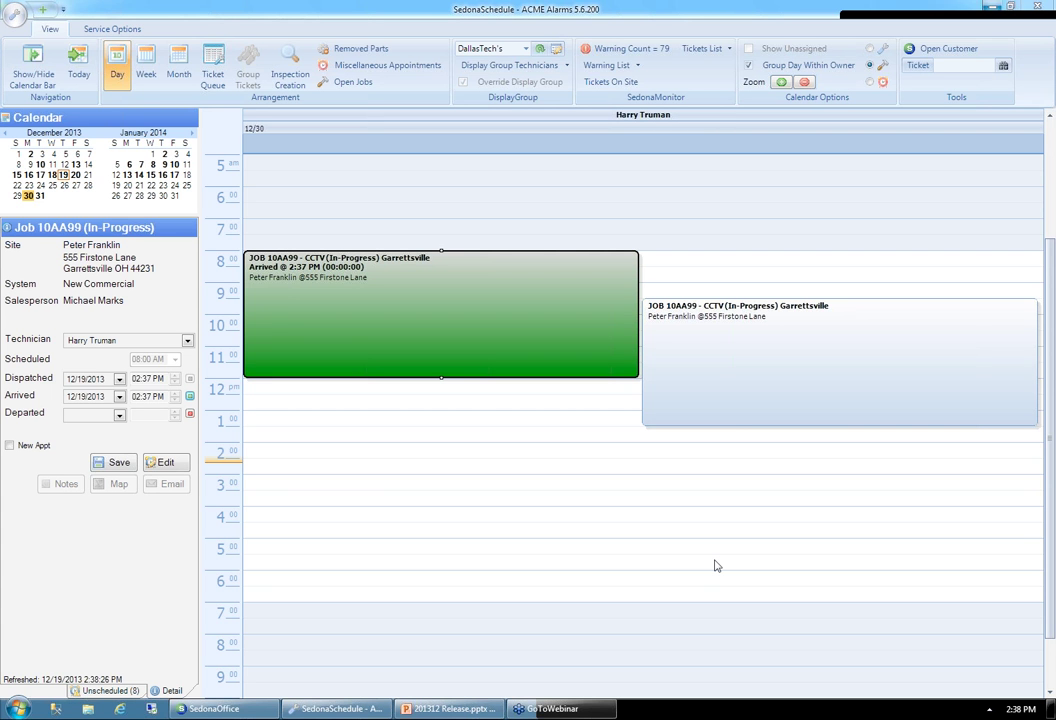
# - Open a Customer Query in SedonaOffice, look over the available query types, and return to SedonaSchedule
pyautogui.click(214, 712)
pyautogui.click(193, 22)
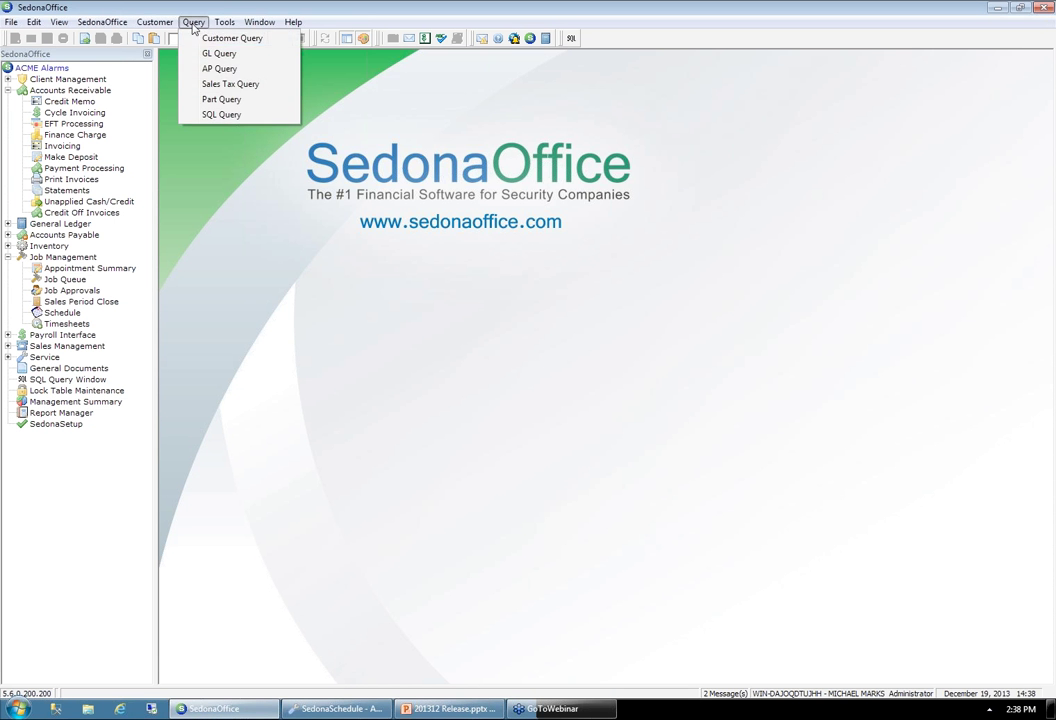
pyautogui.click(225, 38)
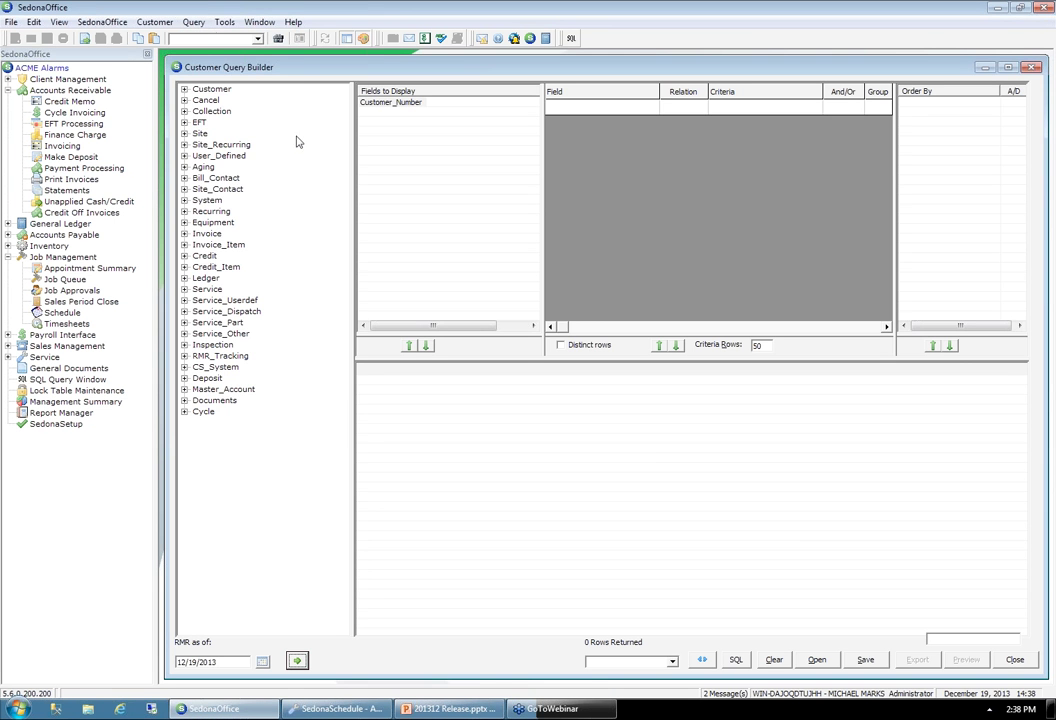
pyautogui.click(193, 22)
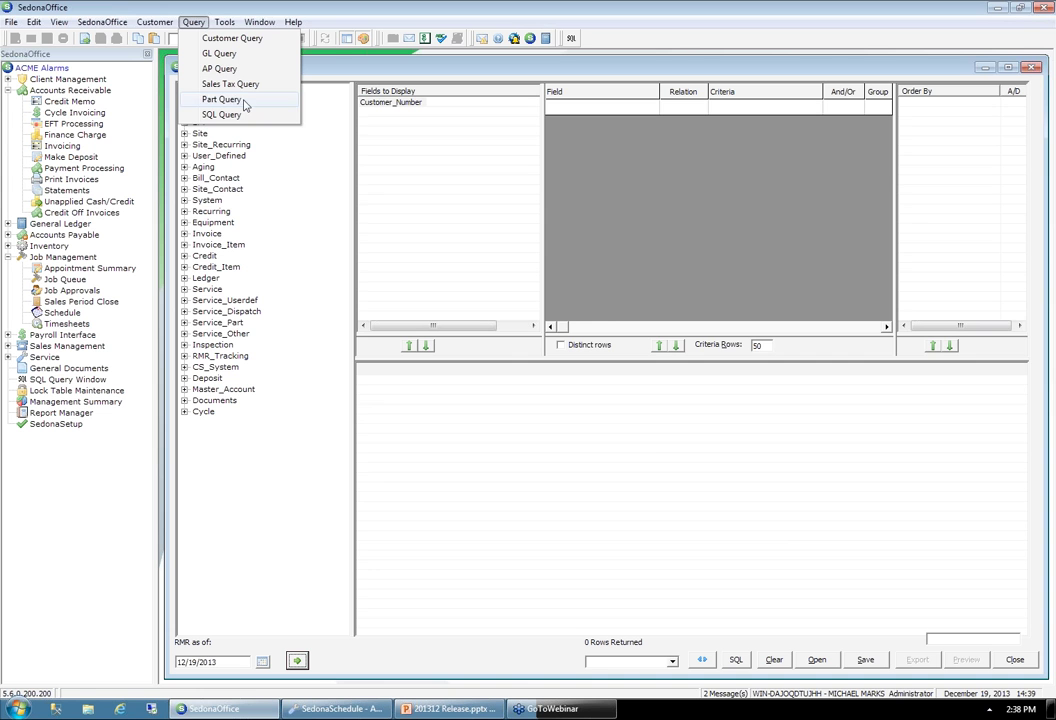
pyautogui.click(300, 120)
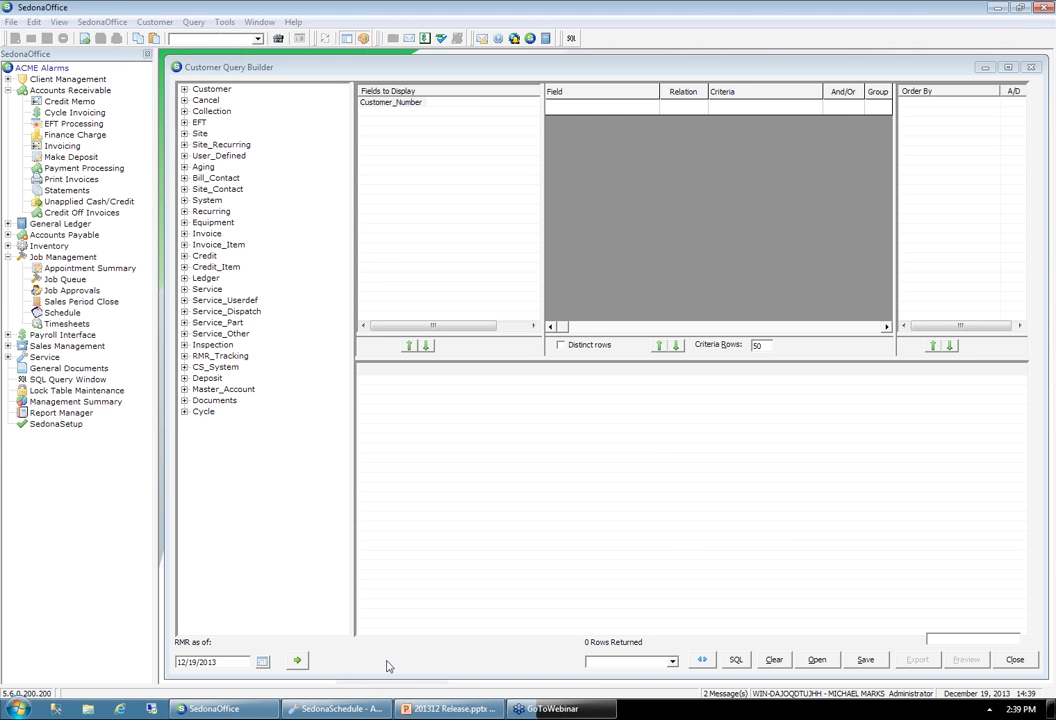
pyautogui.click(335, 708)
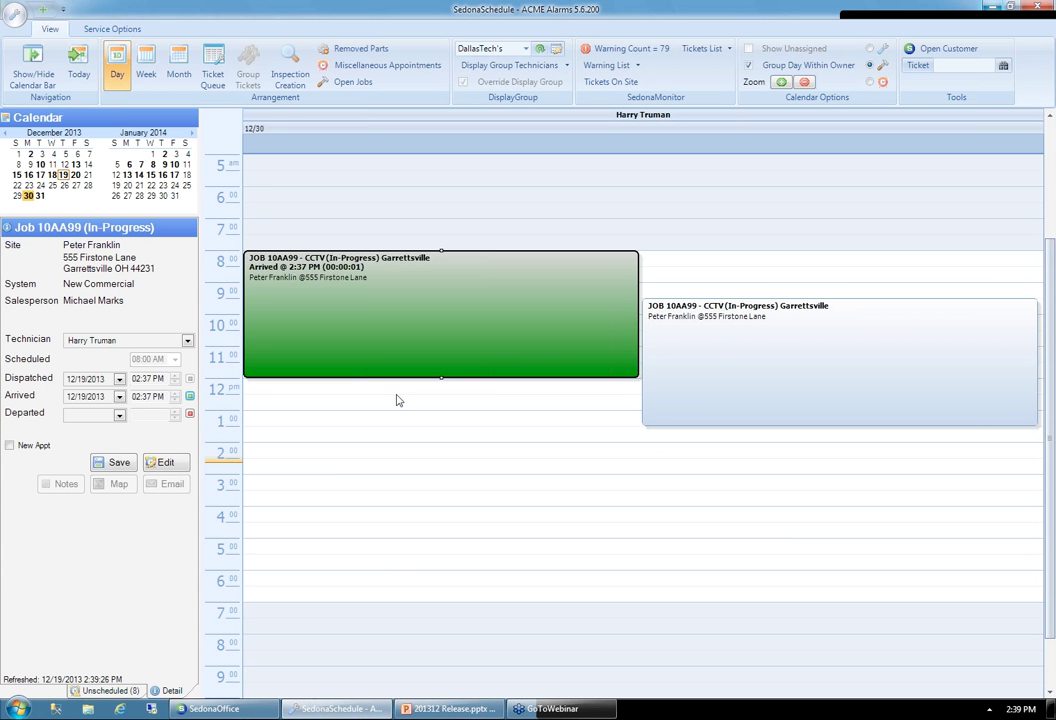